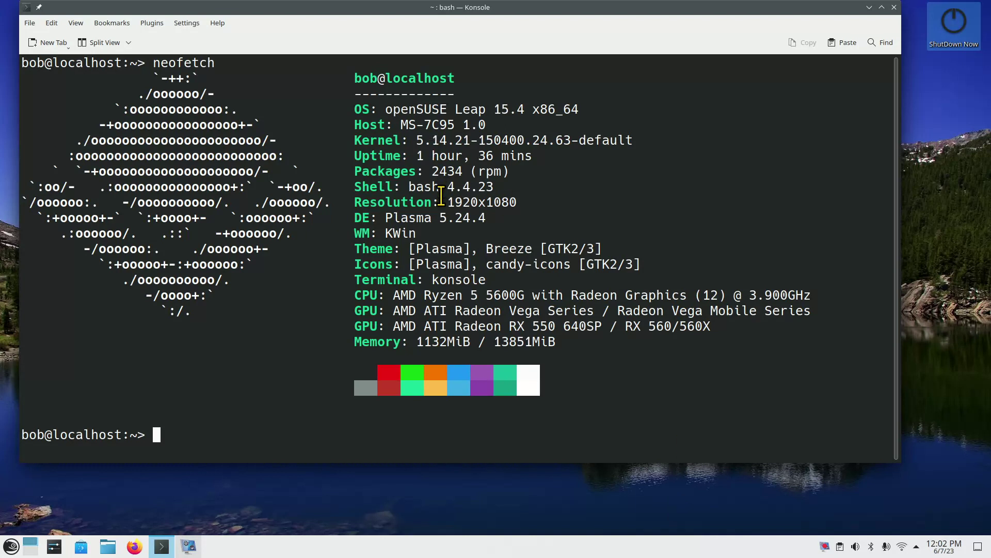
- Highlight the resolution and the user name in the neofetch output, and close the terminal
{"action": "left_click_drag", "start_coordinate": [447, 202], "coordinate": [573, 202]}
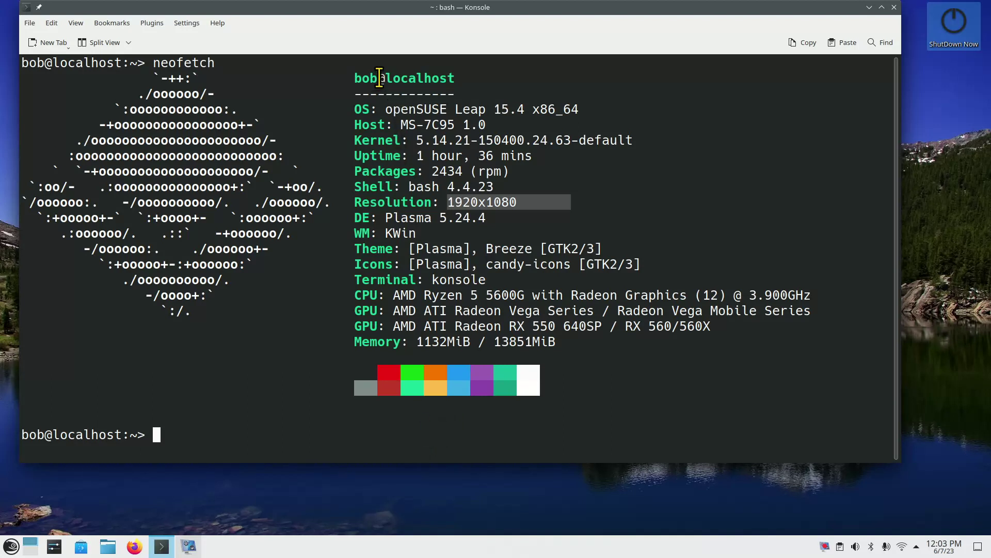
{"action": "left_click_drag", "start_coordinate": [379, 78], "coordinate": [355, 78]}
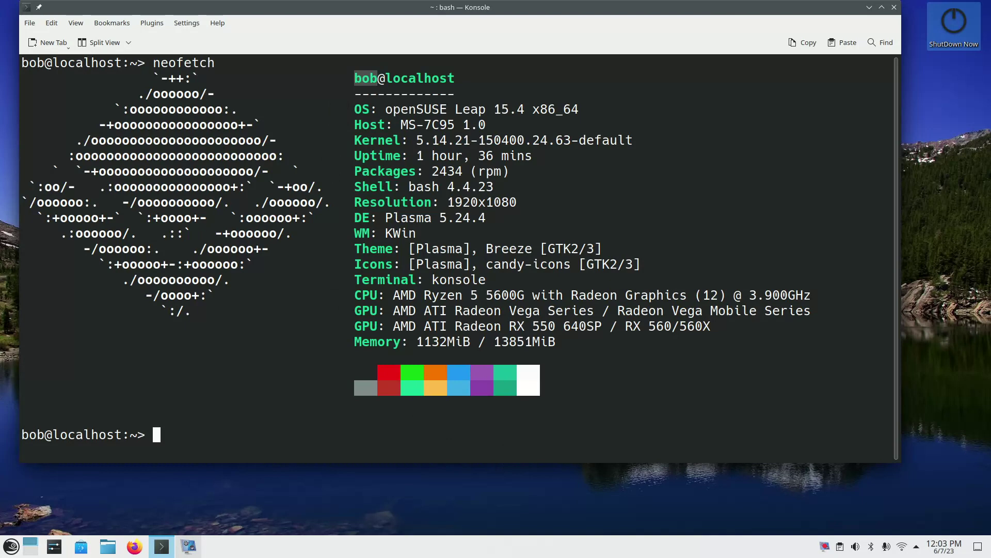
{"action": "key", "text": "ctrl+d"}
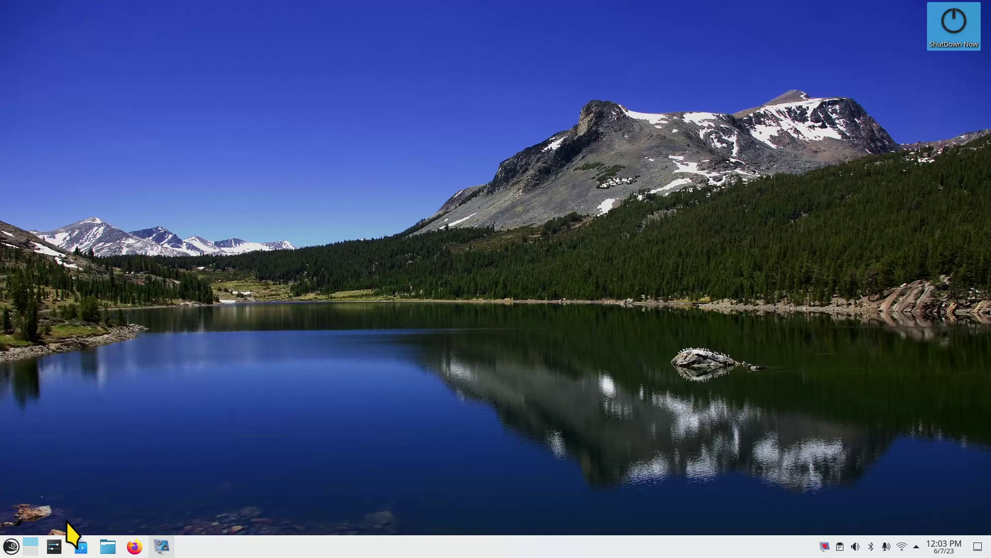
- Look at the application launcher's favorites, and view the About this System information in System Settings
{"action": "left_click", "coordinate": [11, 546]}
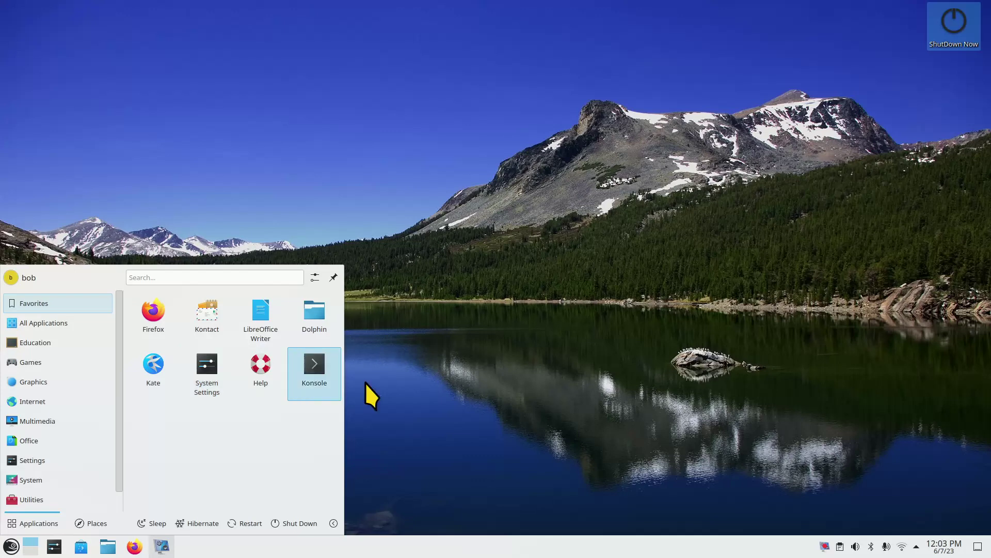
{"action": "left_click", "coordinate": [345, 420]}
{"action": "left_click", "coordinate": [55, 546]}
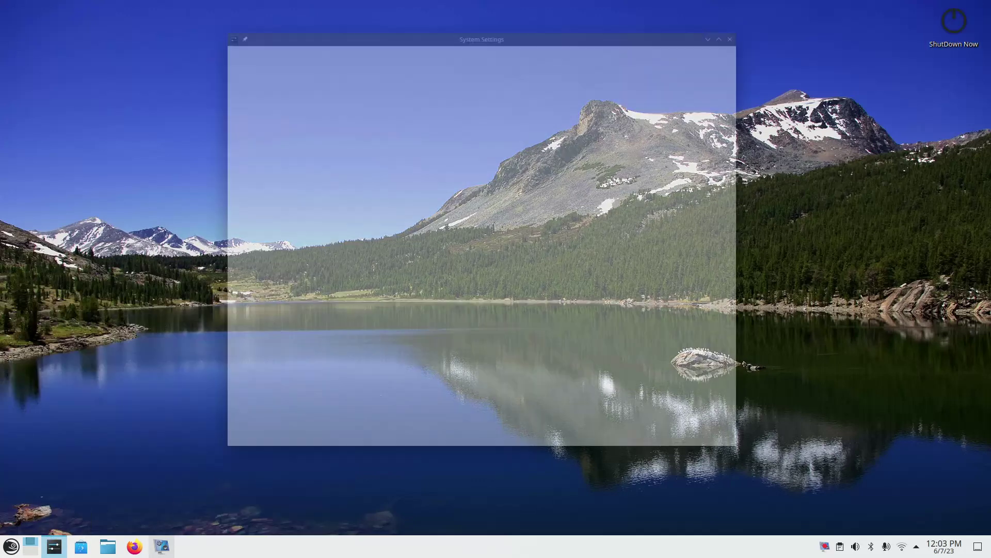
{"action": "left_click_drag", "start_coordinate": [331, 285], "coordinate": [321, 427]}
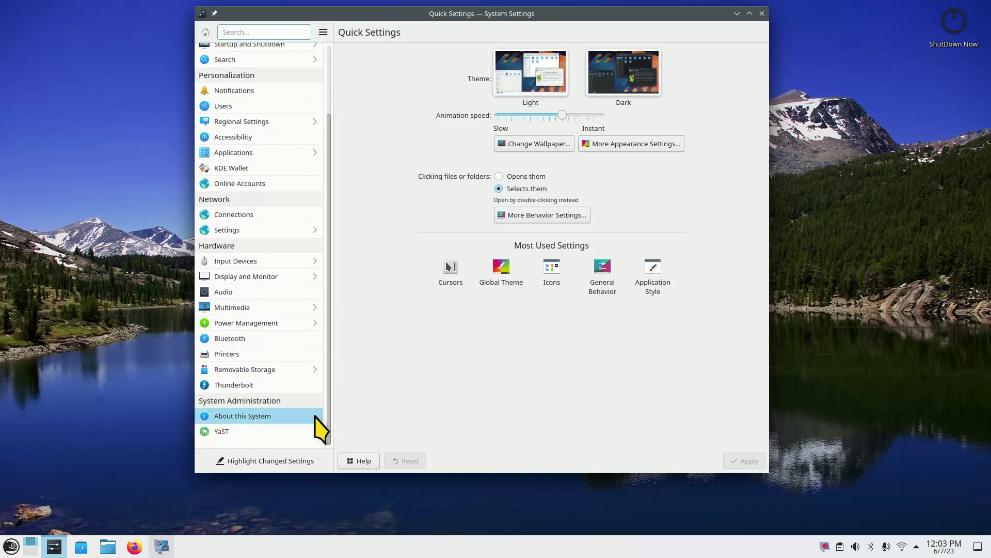
{"action": "left_click", "coordinate": [255, 415]}
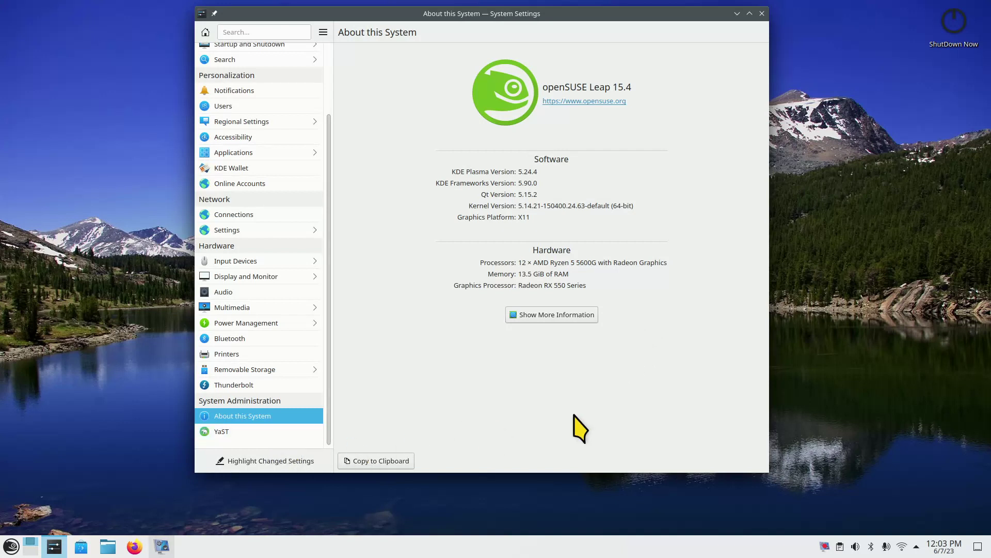
- Launch YaST from System Settings and authorize it by entering the root password
{"action": "left_click", "coordinate": [217, 434]}
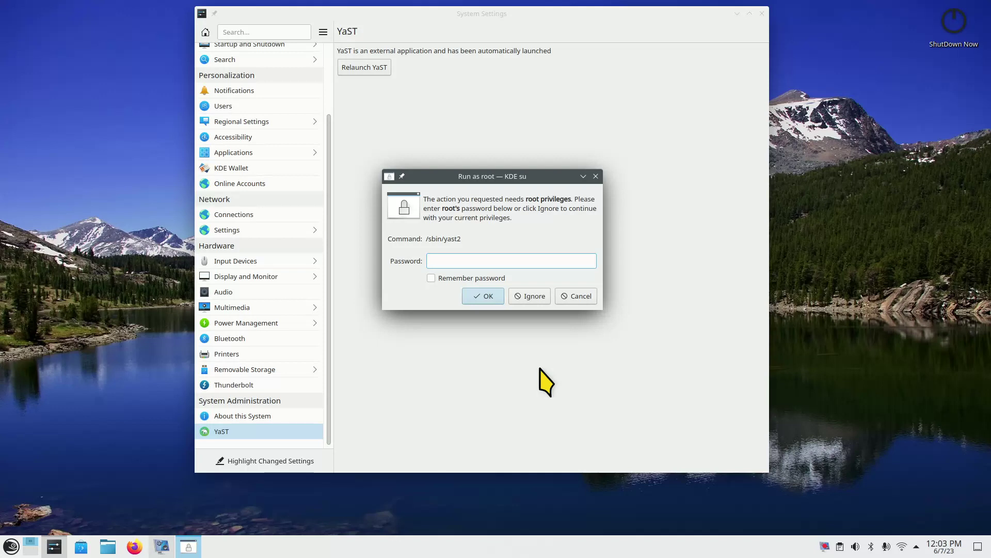
{"action": "type", "text": "*****"}
{"action": "key", "text": "Return"}
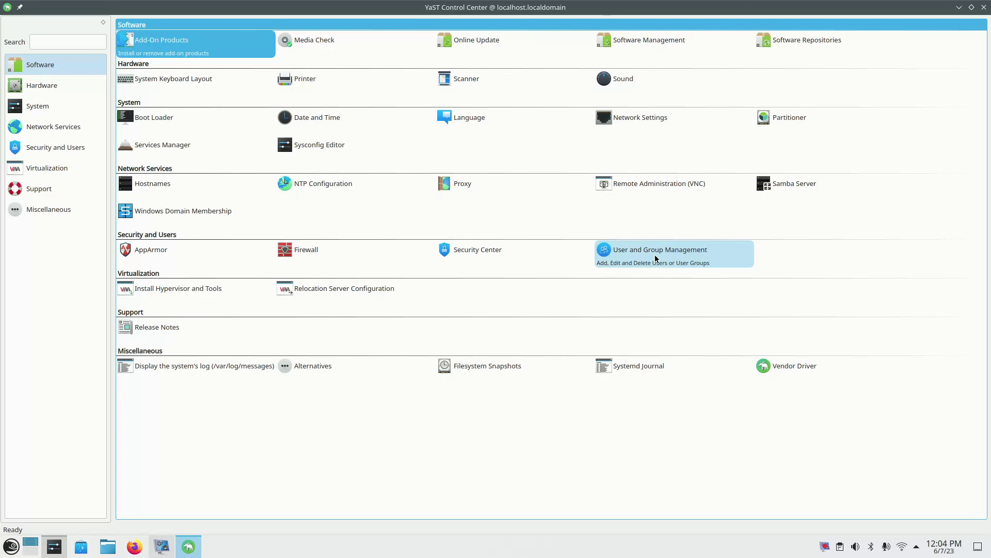
- Inspect the display manager login settings in User and Group Management without changing them, and exit YaST
{"action": "left_click", "coordinate": [653, 255]}
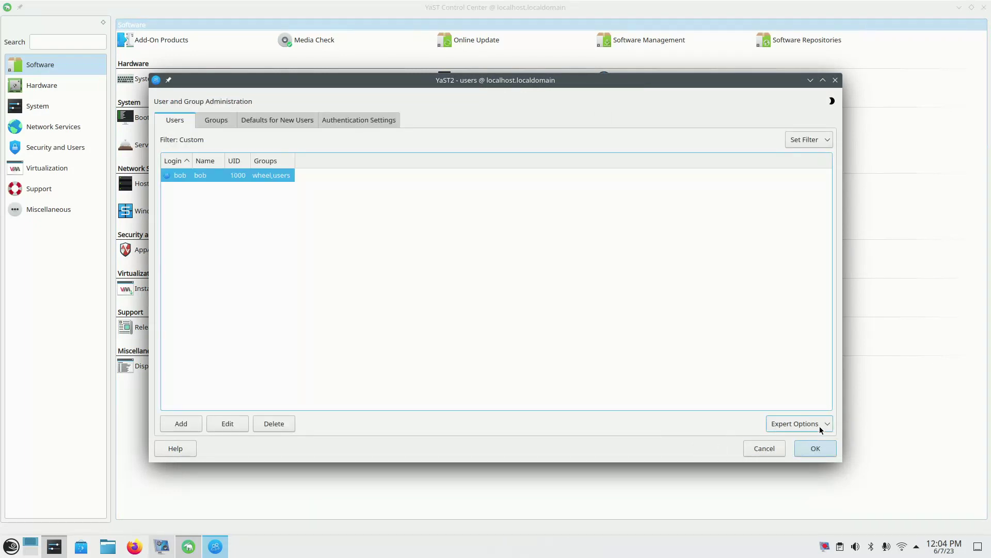
{"action": "left_click", "coordinate": [819, 425]}
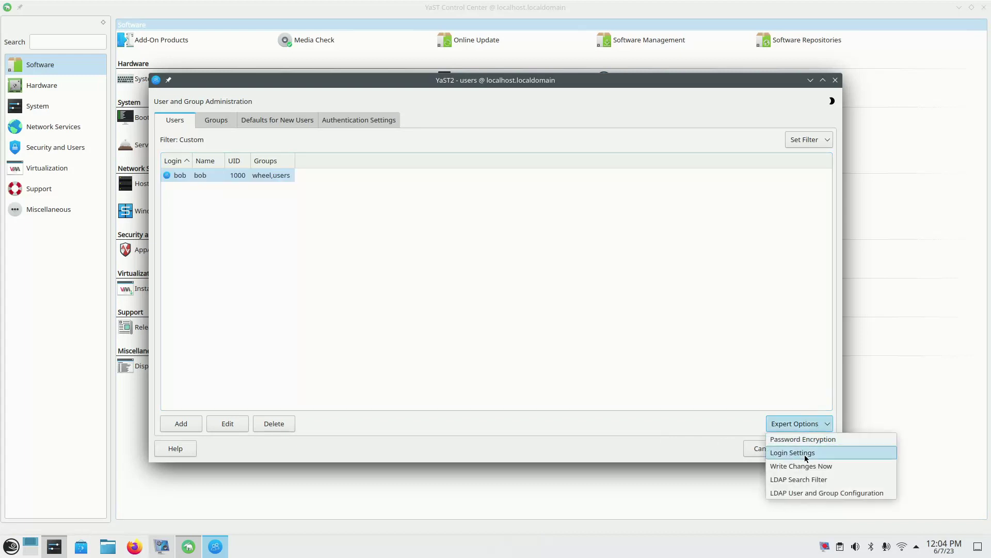
{"action": "left_click", "coordinate": [805, 453]}
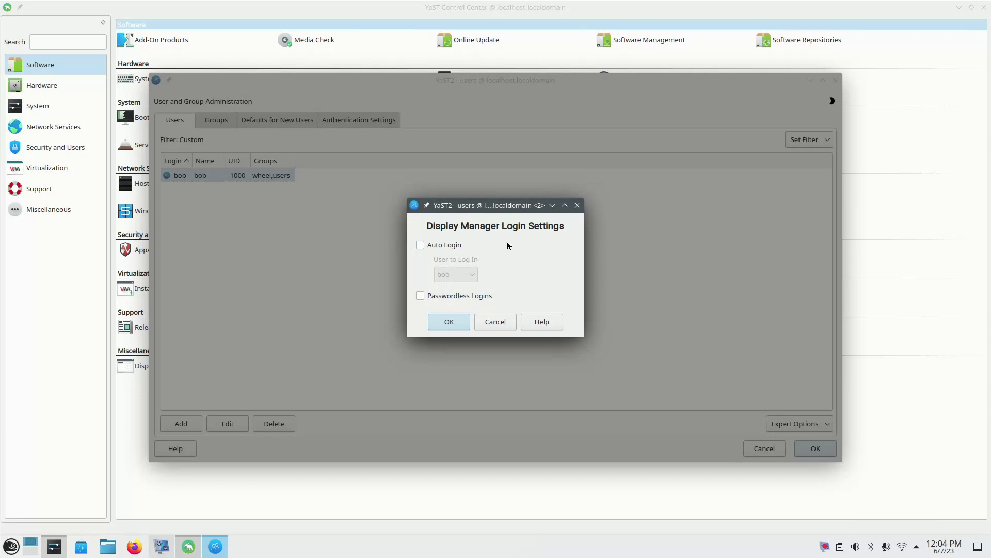
{"action": "left_click", "coordinate": [577, 208]}
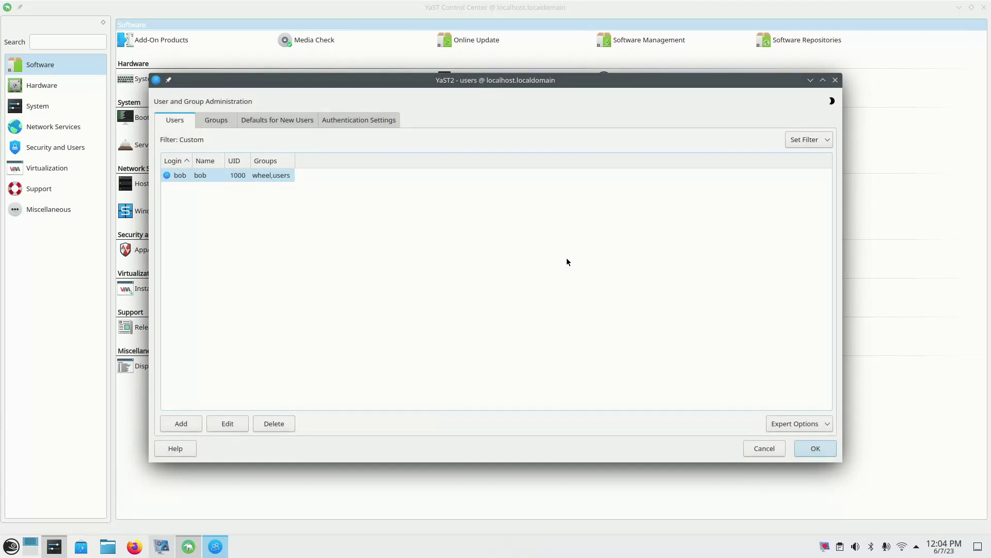
{"action": "key", "text": "alt+F4"}
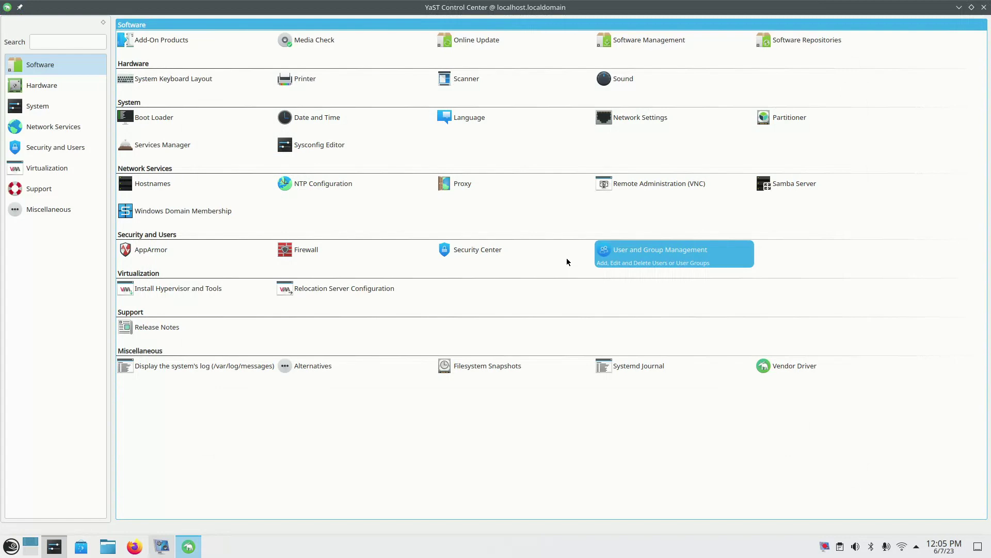
{"action": "key", "text": "alt+F4"}
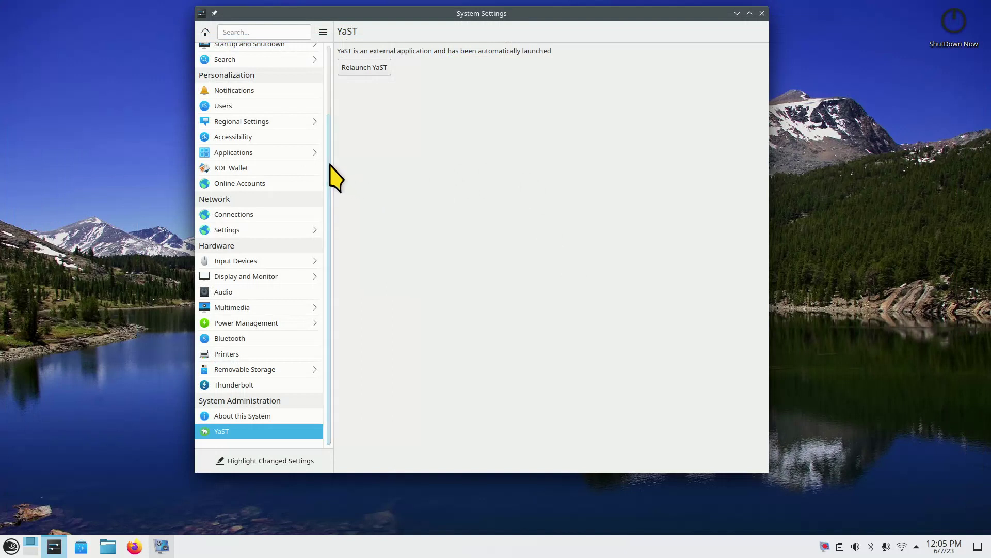
- Check the General Behavior settings under Workspace Behavior, and bring up the Global Theme choices
{"action": "left_click_drag", "start_coordinate": [329, 164], "coordinate": [338, 64]}
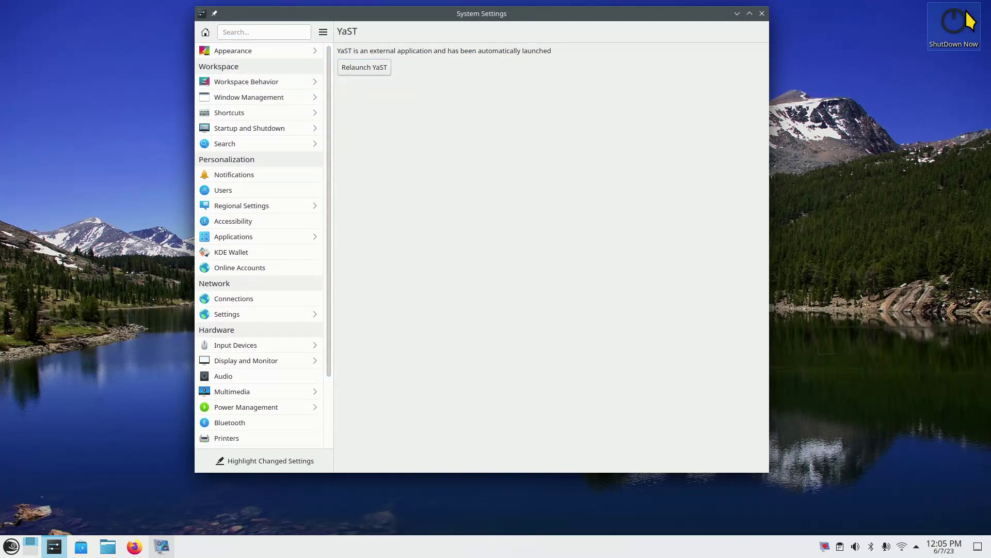
{"action": "left_click", "coordinate": [250, 83]}
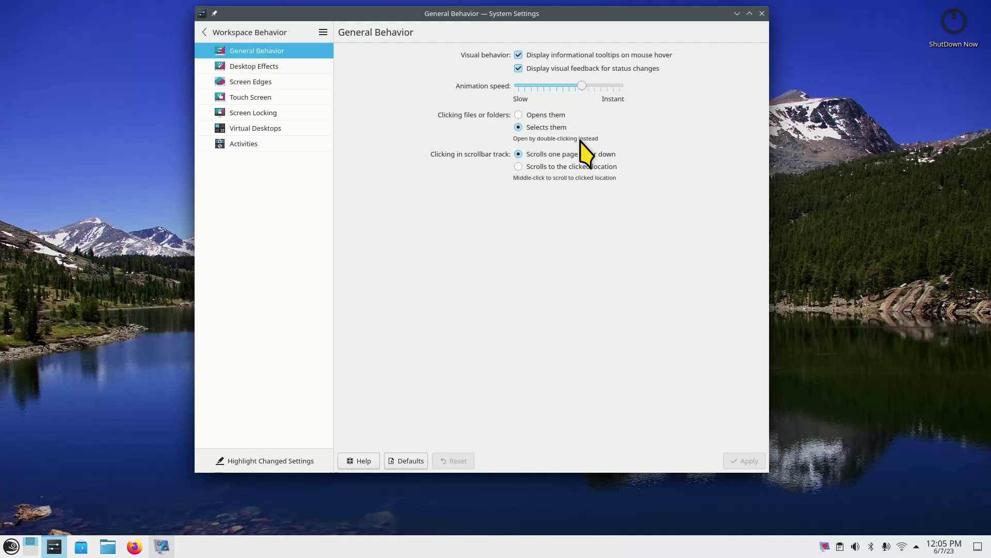
{"action": "left_click", "coordinate": [227, 34]}
{"action": "left_click", "coordinate": [236, 50]}
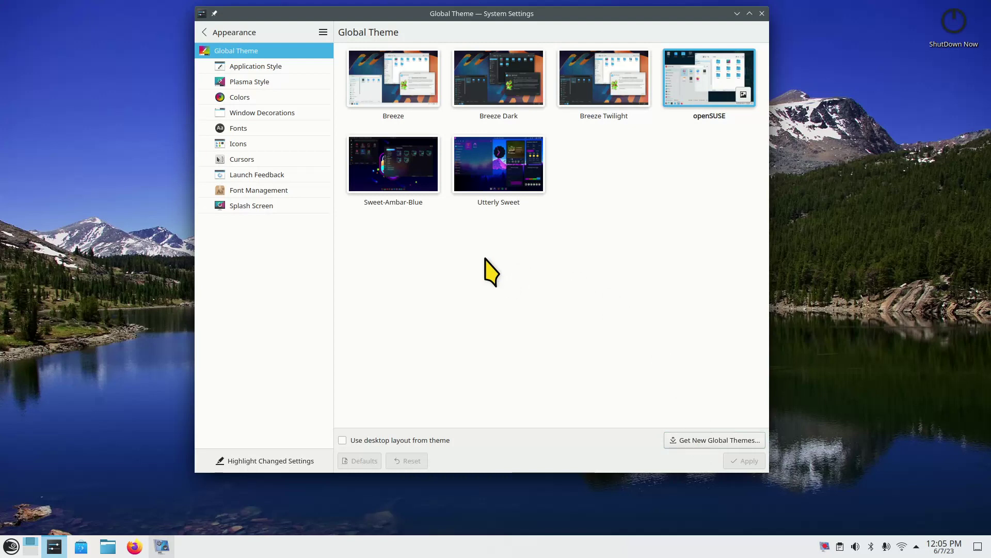
- Inspect how the home folder window and the application launcher look with the openSUSE theme
{"action": "left_click", "coordinate": [108, 547]}
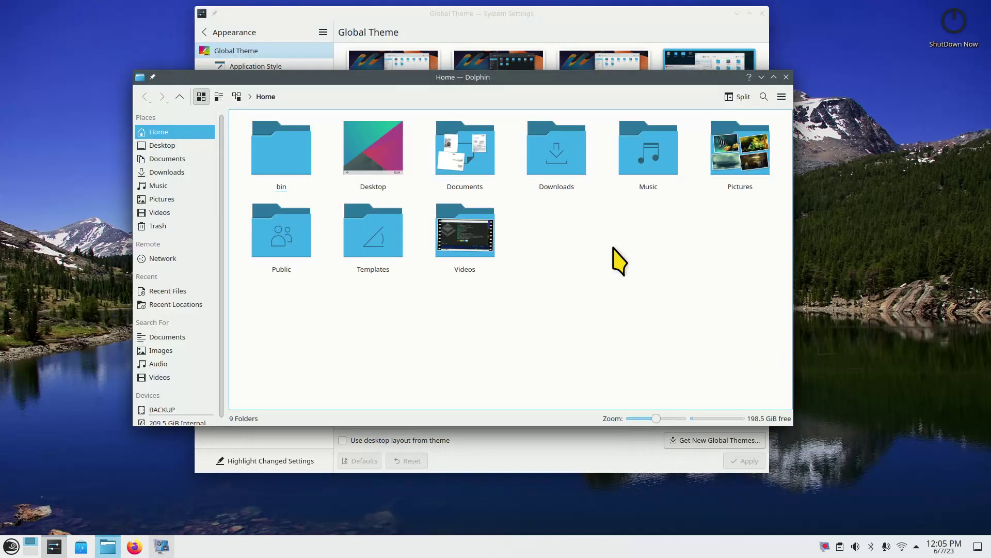
{"action": "key", "text": "alt+F4"}
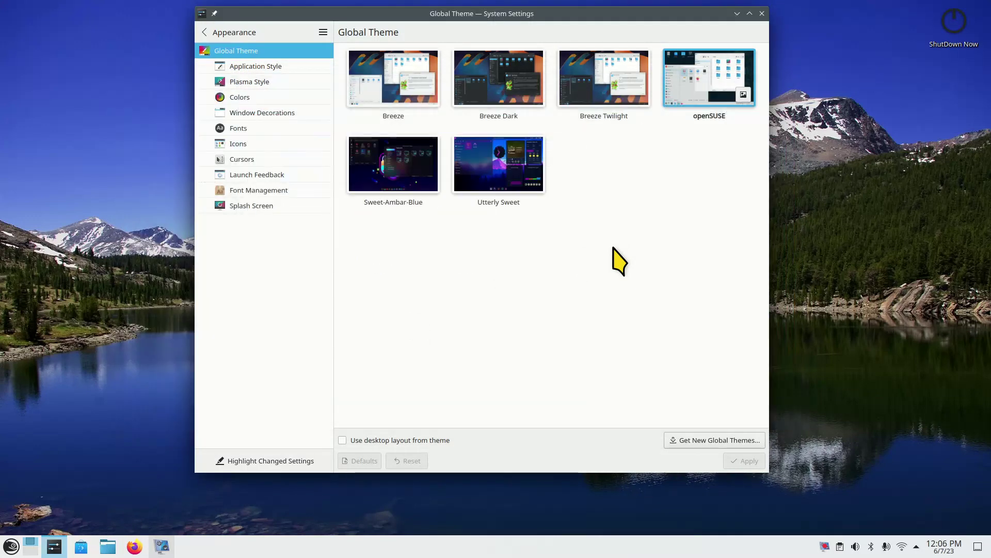
{"action": "key", "text": "super"}
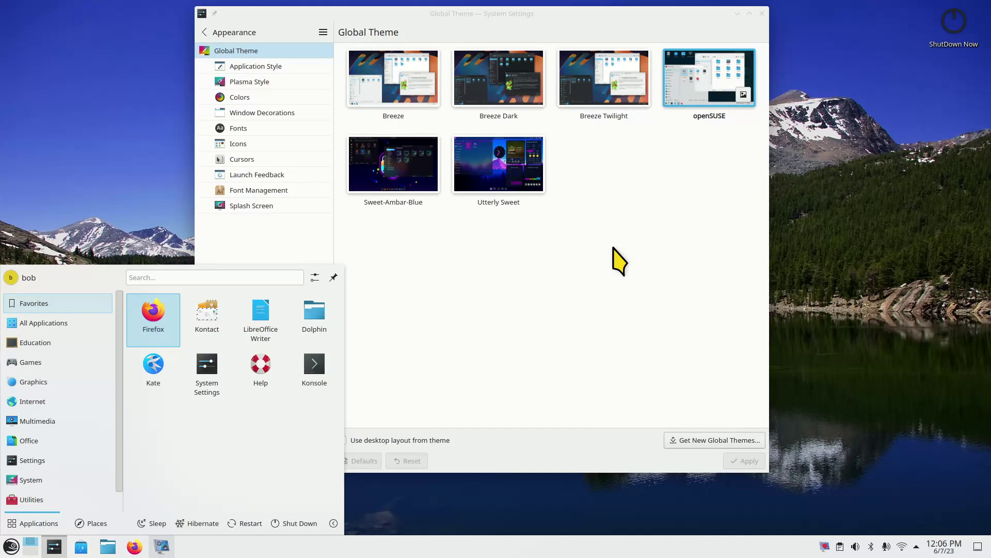
{"action": "key", "text": "super"}
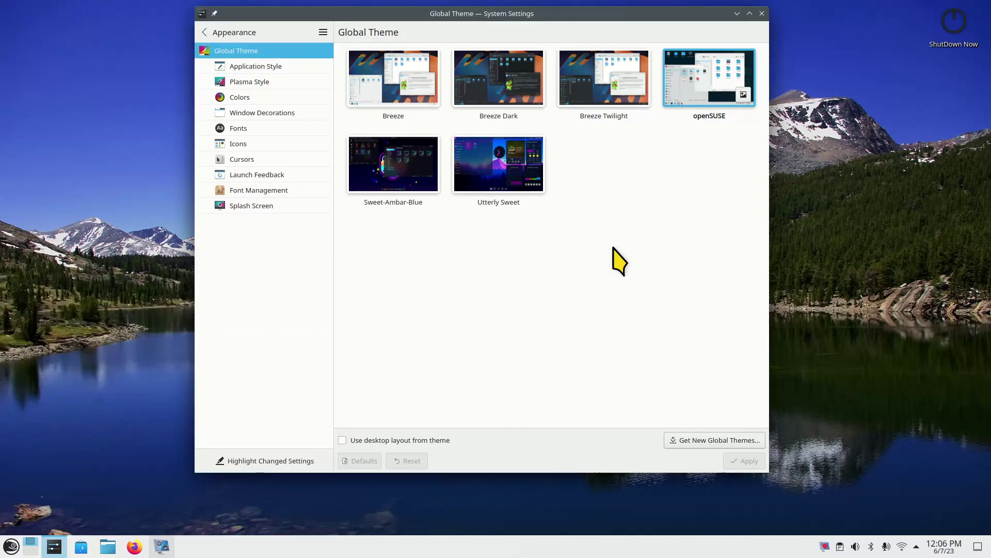
{"action": "key", "text": "super"}
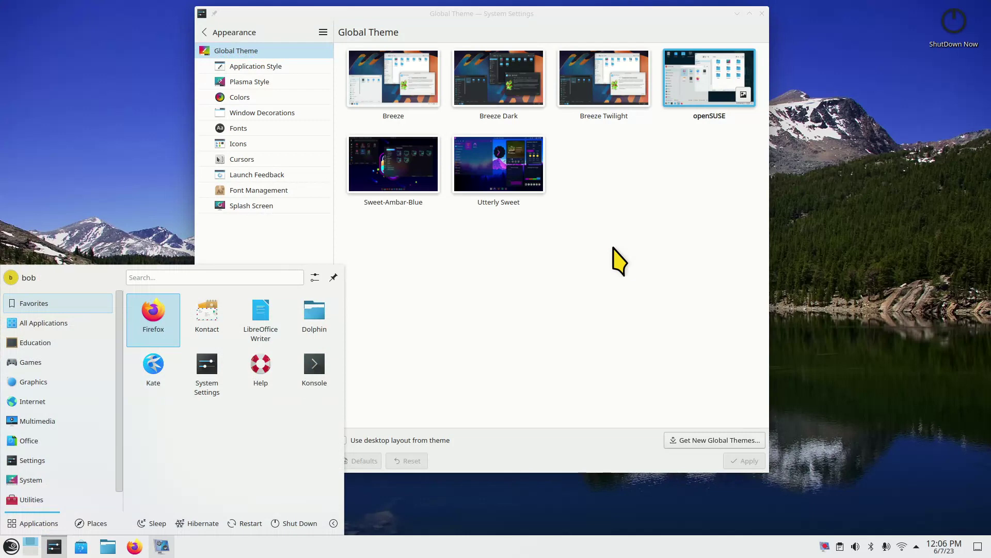
{"action": "left_click", "coordinate": [601, 287]}
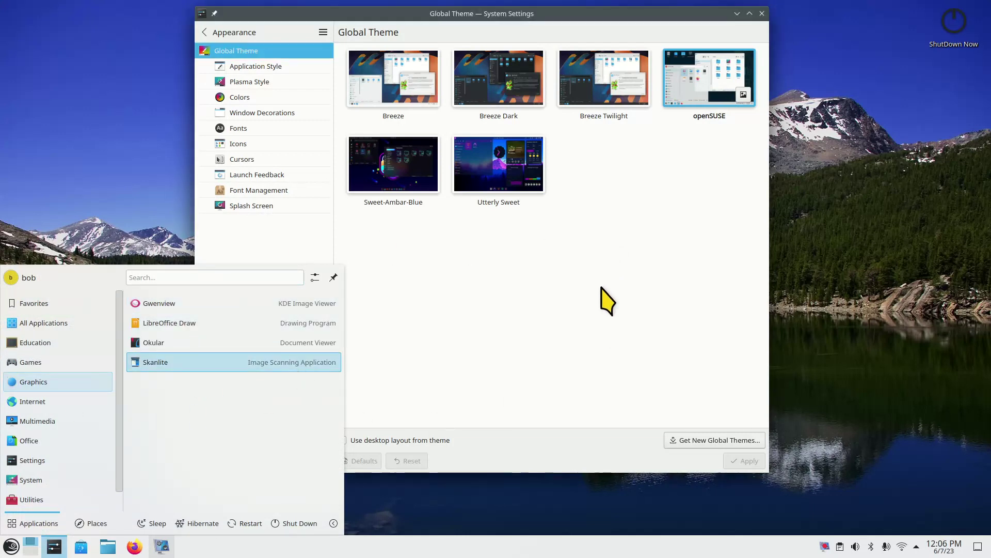
- Apply the Sweet-Ambar-Blue global theme and check how the application launcher looks with it
{"action": "left_click", "coordinate": [393, 170]}
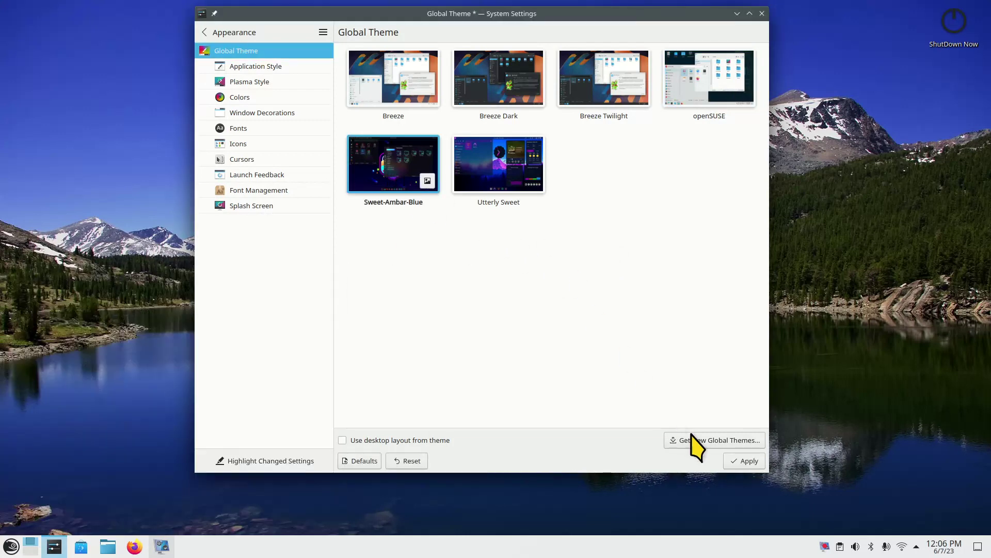
{"action": "left_click", "coordinate": [742, 461]}
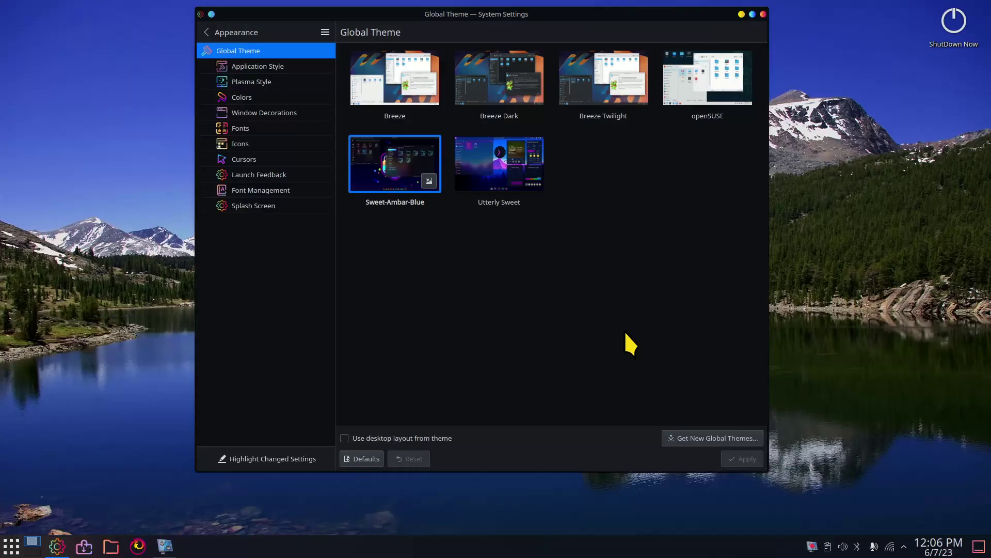
{"action": "key", "text": "super"}
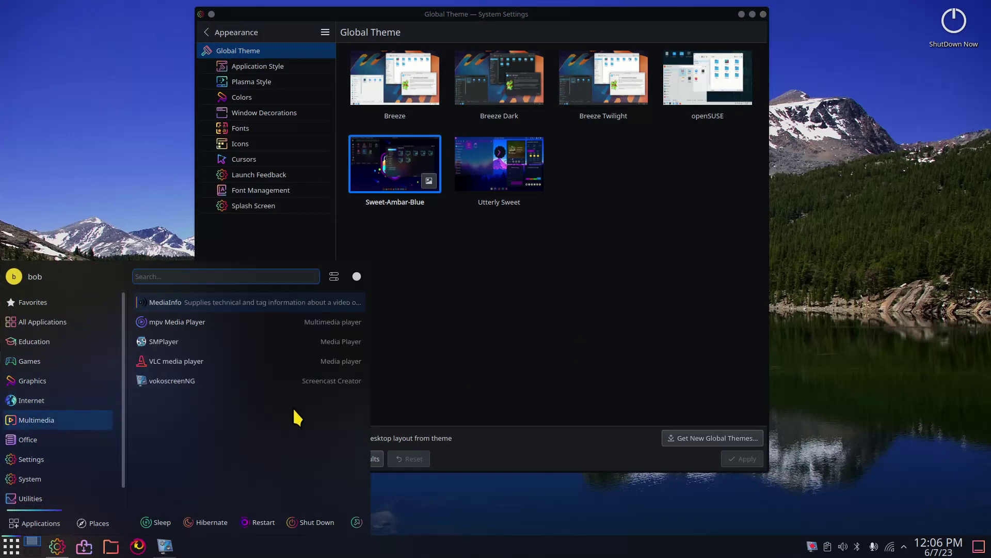
{"action": "left_click", "coordinate": [529, 336]}
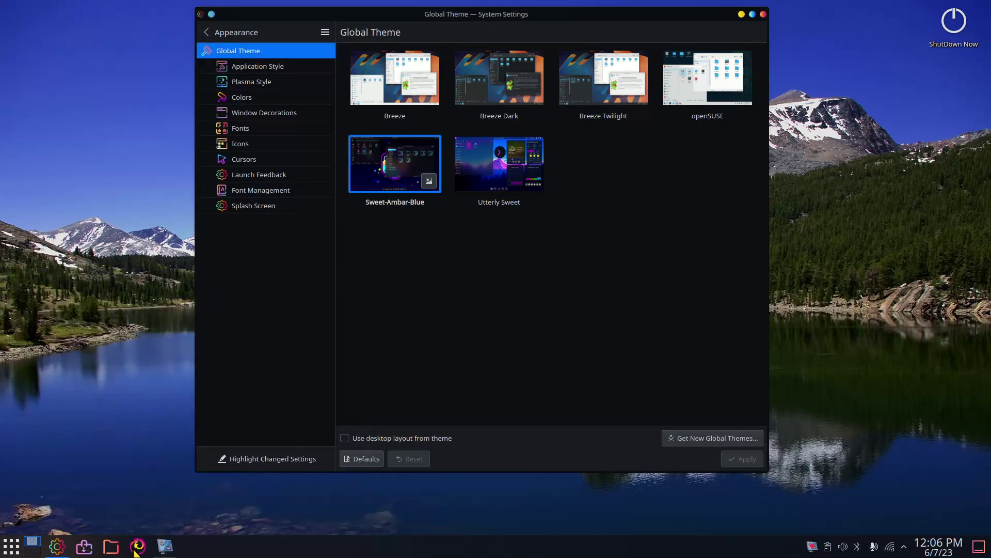
- Open the home folder in the file manager and examine the themed folder icons at smaller and larger sizes
{"action": "left_click", "coordinate": [111, 545]}
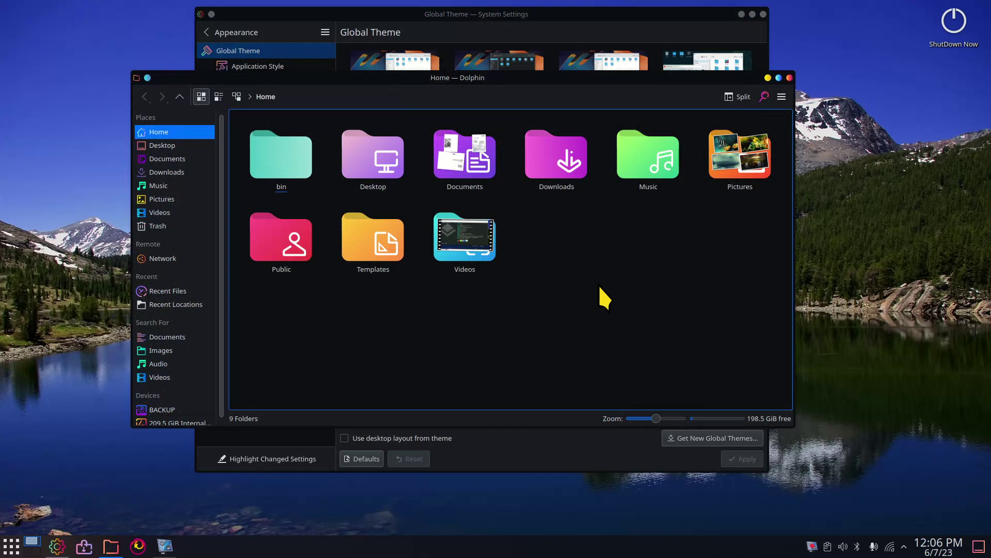
{"action": "scroll", "coordinate": [604, 297], "scroll_direction": "down", "scroll_amount": 5, "text": "ctrl"}
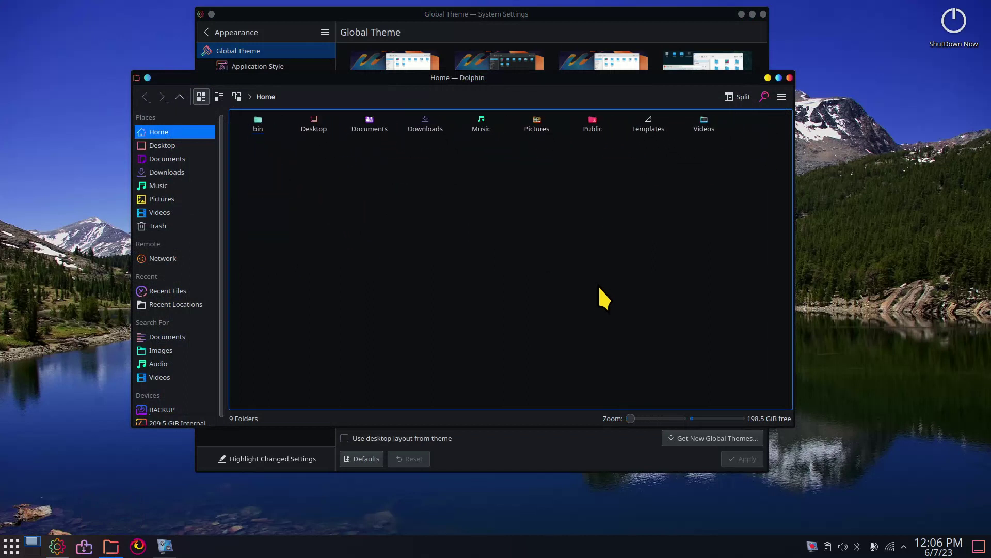
{"action": "scroll", "coordinate": [599, 289], "scroll_direction": "up", "scroll_amount": 6, "text": "ctrl"}
{"action": "scroll", "coordinate": [599, 288], "scroll_direction": "down", "scroll_amount": 3, "text": "ctrl"}
{"action": "scroll", "coordinate": [599, 288], "scroll_direction": "up", "scroll_amount": 1, "text": "ctrl"}
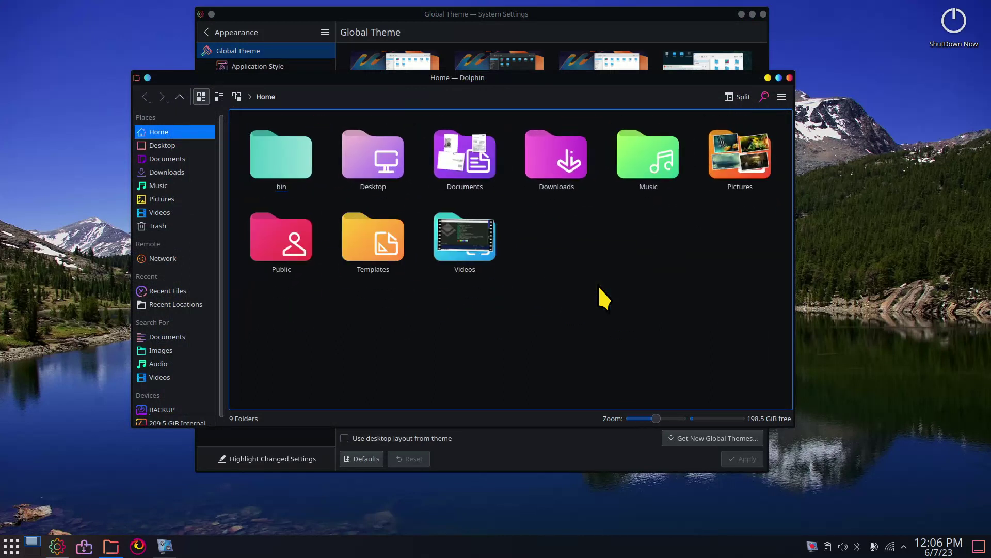
{"action": "scroll", "coordinate": [598, 285], "scroll_direction": "up", "scroll_amount": 1, "text": "ctrl"}
{"action": "scroll", "coordinate": [598, 286], "scroll_direction": "down", "scroll_amount": 2, "text": "ctrl"}
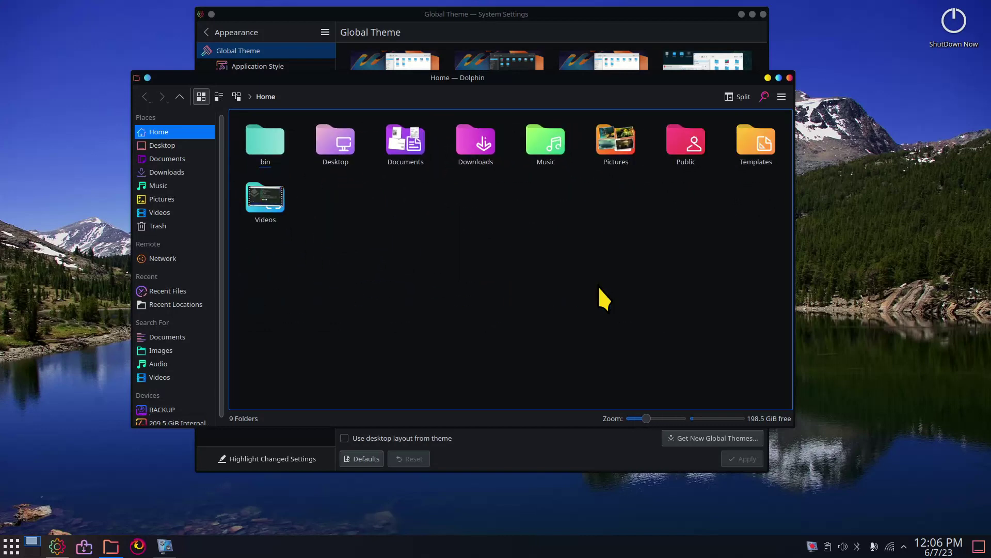
{"action": "scroll", "coordinate": [599, 288], "scroll_direction": "up", "scroll_amount": 3, "text": "ctrl"}
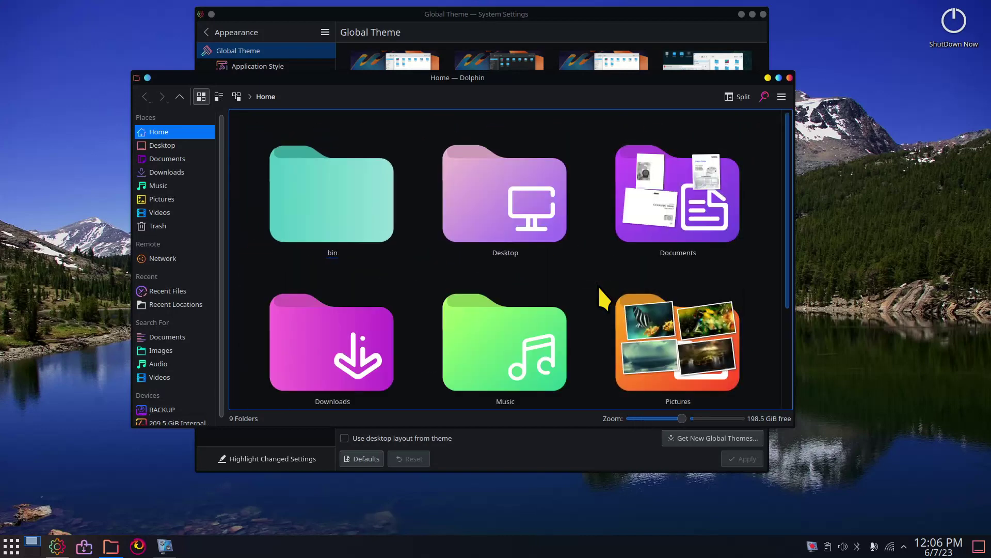
{"action": "scroll", "coordinate": [599, 288], "scroll_direction": "down", "scroll_amount": 5, "text": "ctrl"}
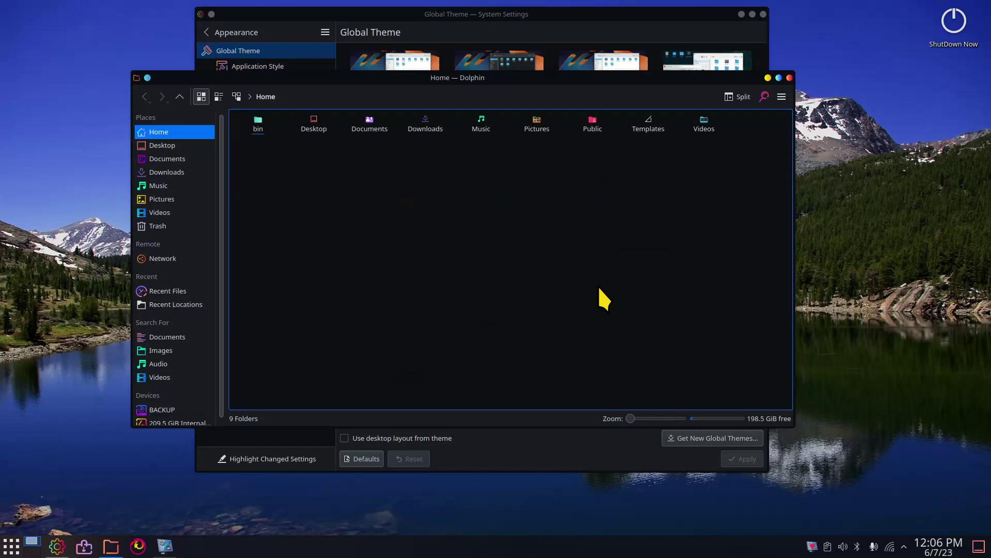
{"action": "scroll", "coordinate": [599, 288], "scroll_direction": "up", "scroll_amount": 3, "text": "ctrl"}
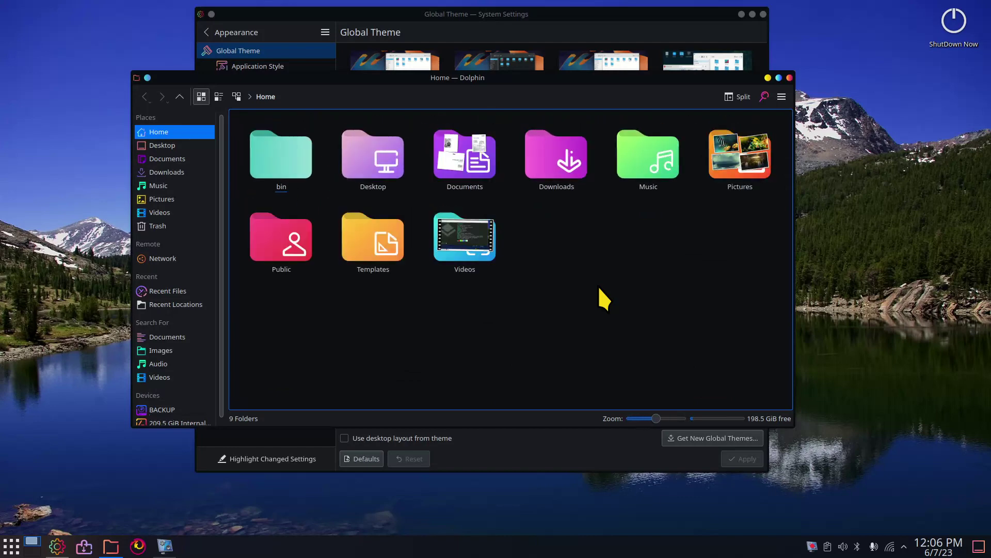
- Close the home folder window and apply the openSUSE global theme
{"action": "key", "text": "alt+F4"}
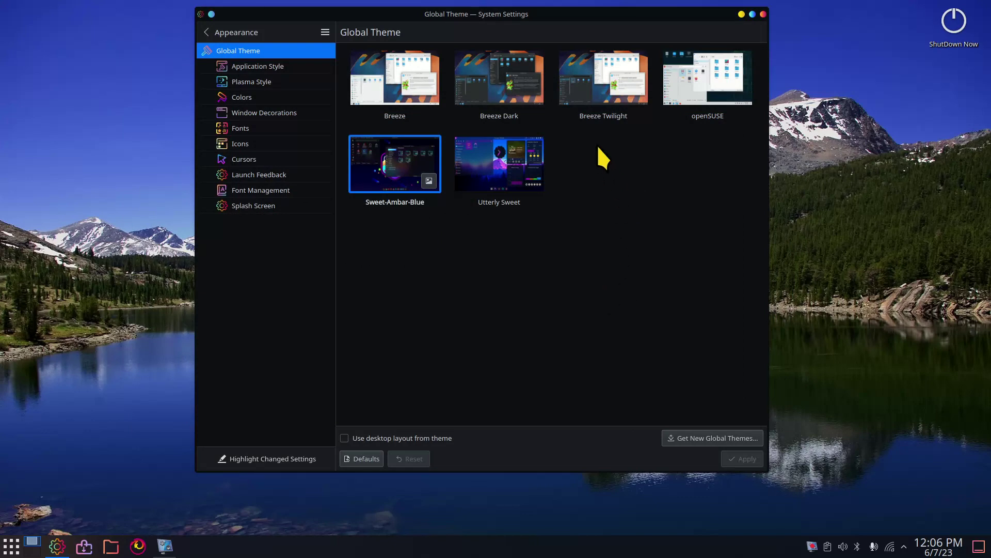
{"action": "left_click", "coordinate": [694, 89]}
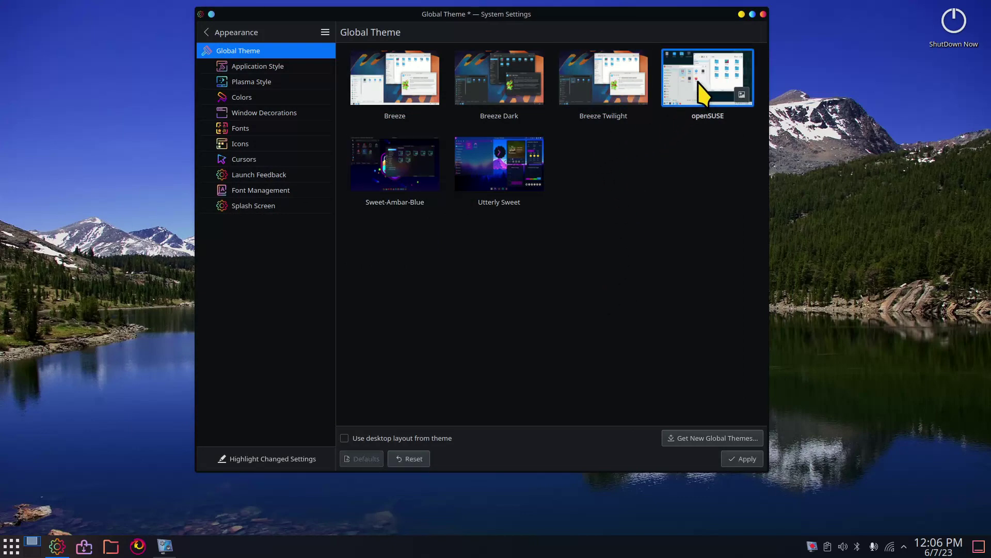
{"action": "left_click", "coordinate": [730, 457]}
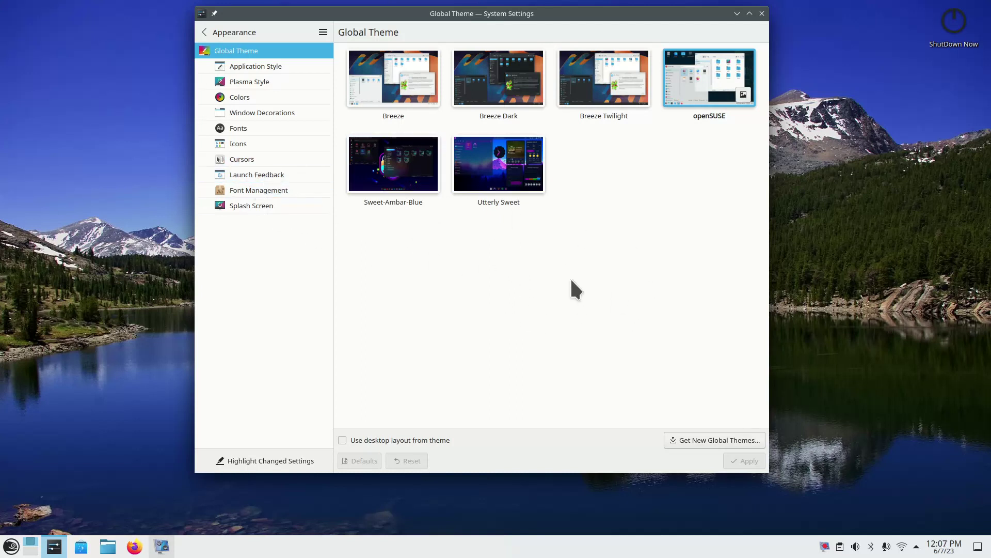
- Apply the "Radioactive" cursor theme and close System Settings
{"action": "left_click", "coordinate": [261, 159]}
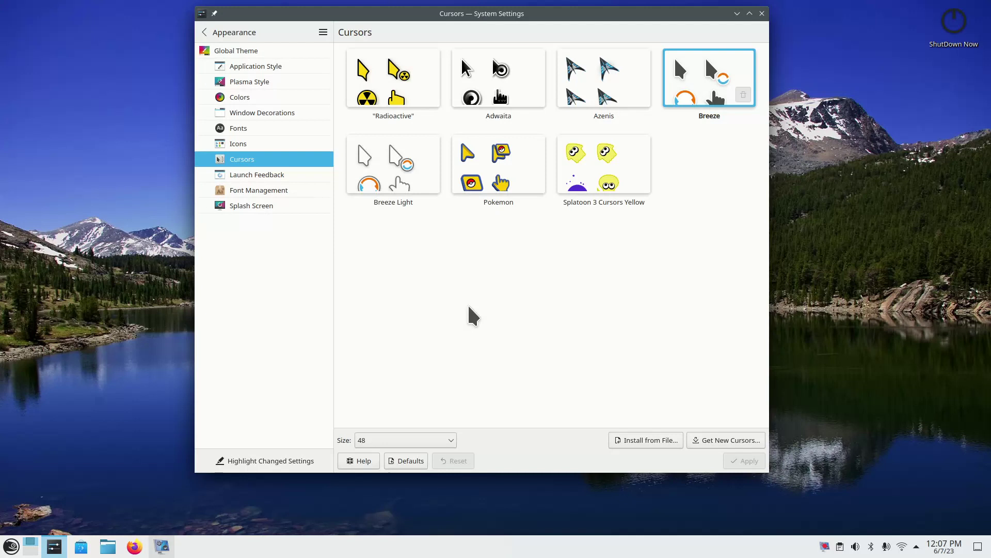
{"action": "left_click", "coordinate": [384, 82]}
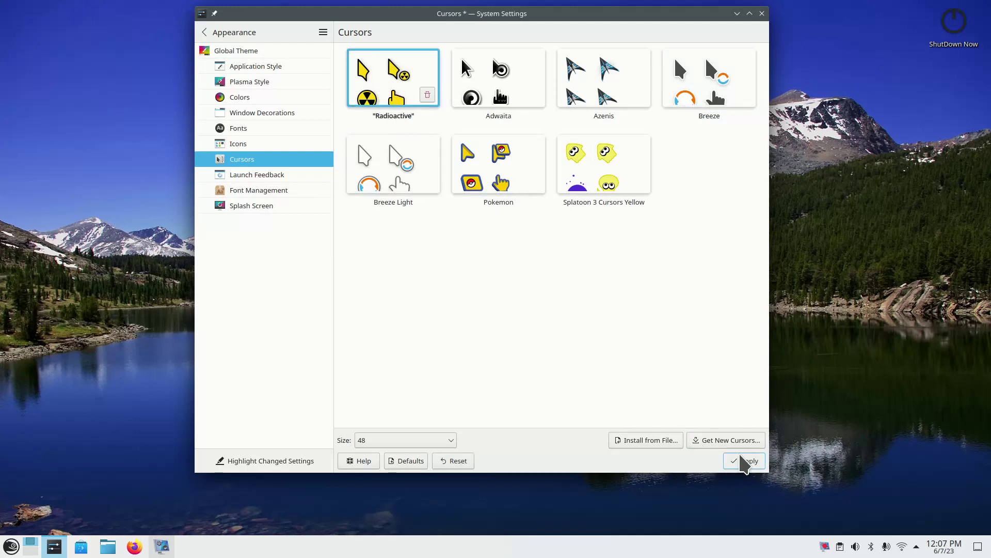
{"action": "left_click", "coordinate": [745, 461]}
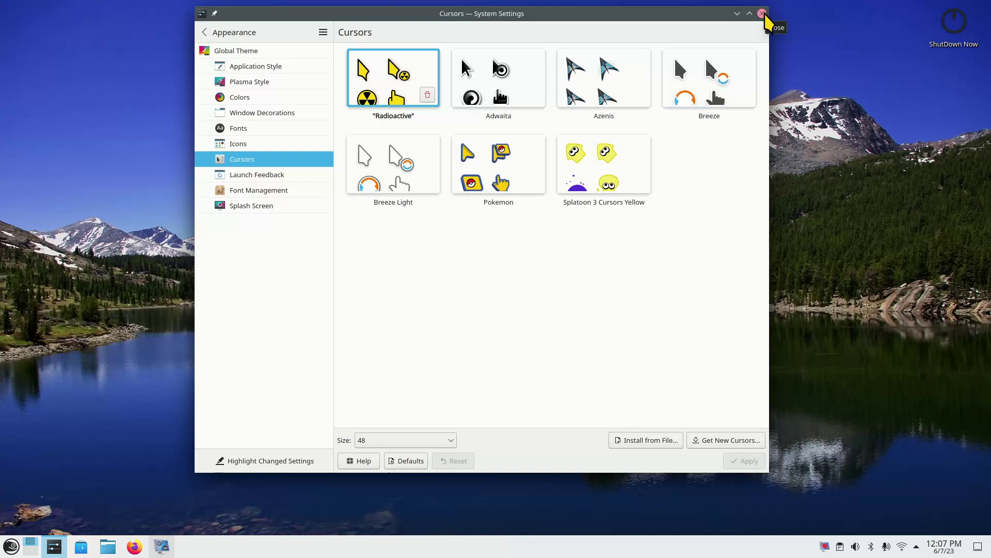
{"action": "left_click", "coordinate": [762, 14]}
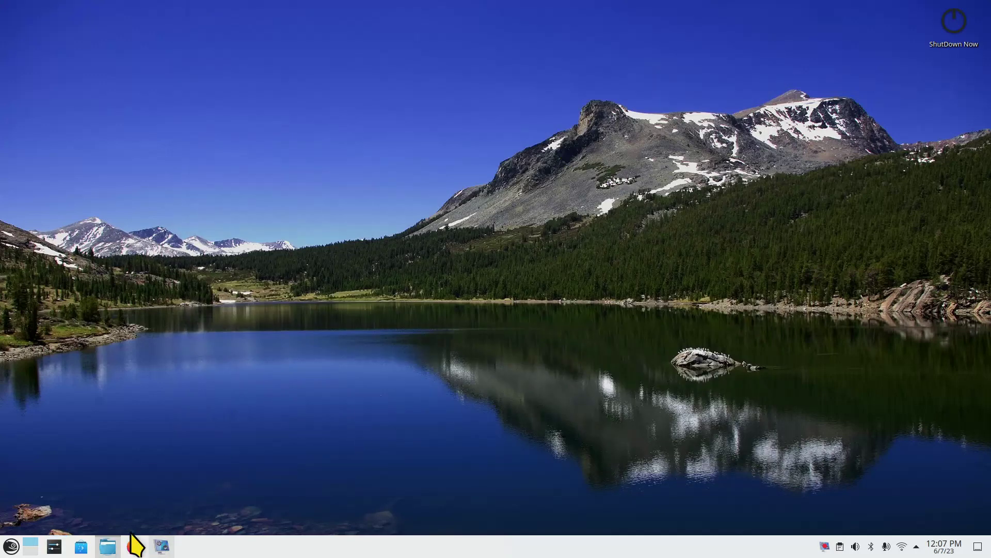
- Open the home folder in the file manager and try maximizing and restoring its window several times
{"action": "left_click", "coordinate": [107, 546]}
{"action": "left_click_drag", "start_coordinate": [562, 90], "coordinate": [574, 126]}
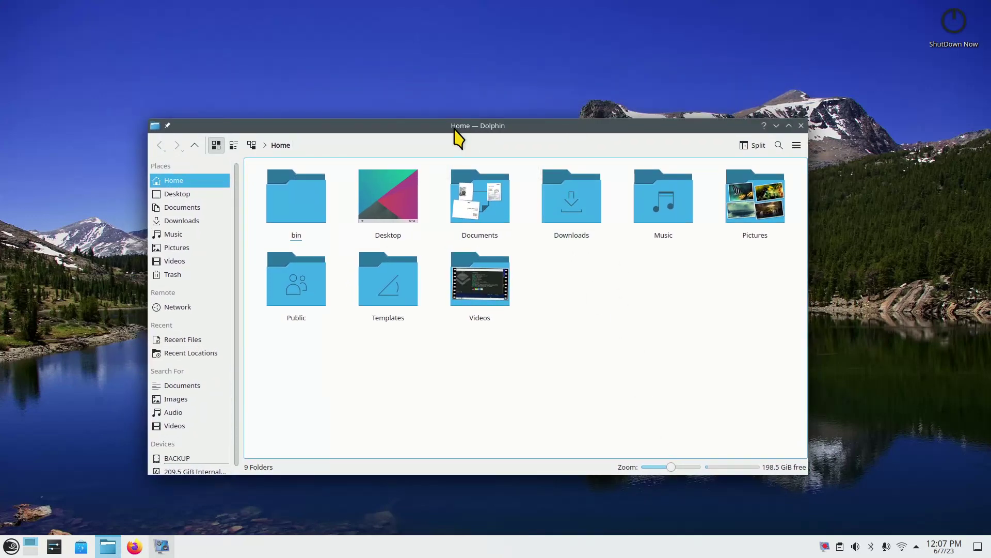
{"action": "double_click", "coordinate": [436, 126]}
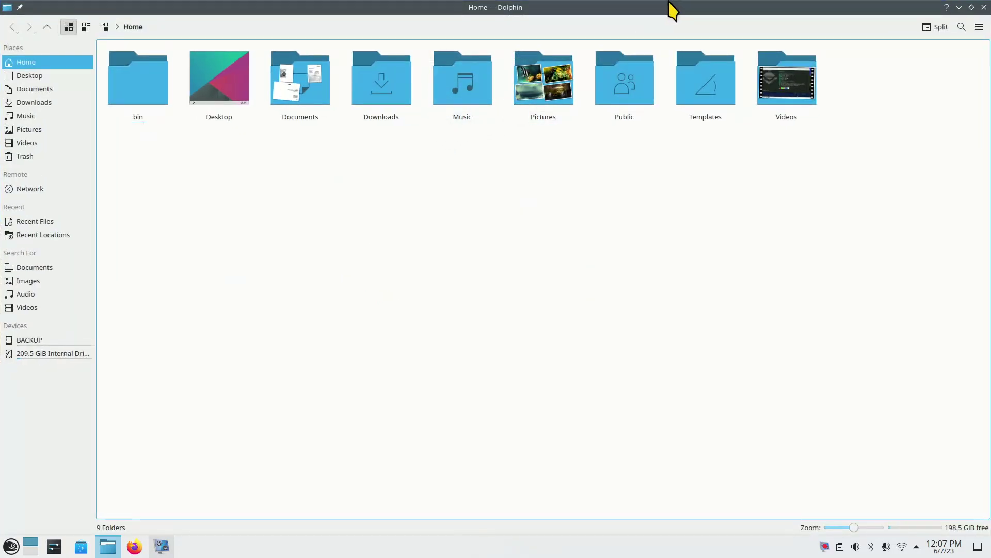
{"action": "double_click", "coordinate": [683, 9]}
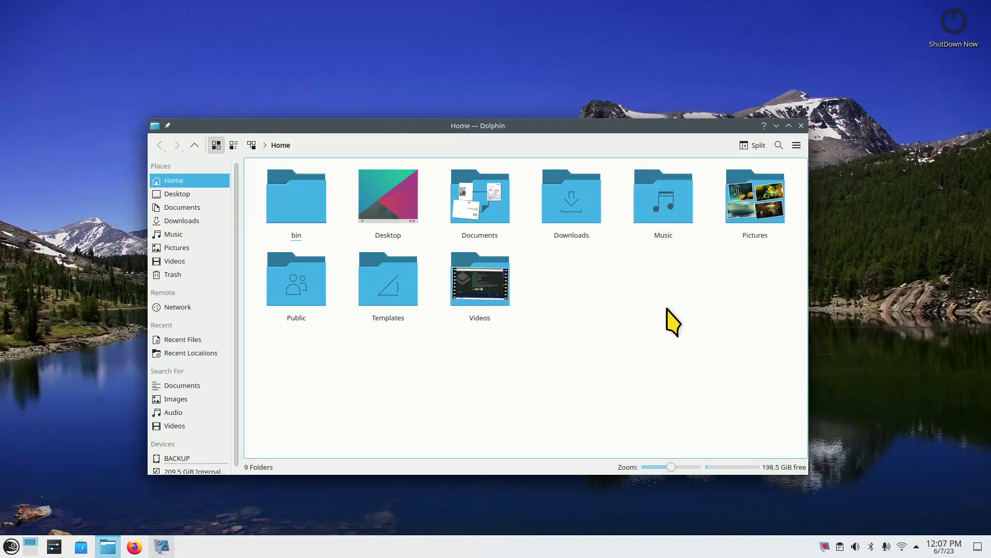
{"action": "left_click", "coordinate": [789, 127]}
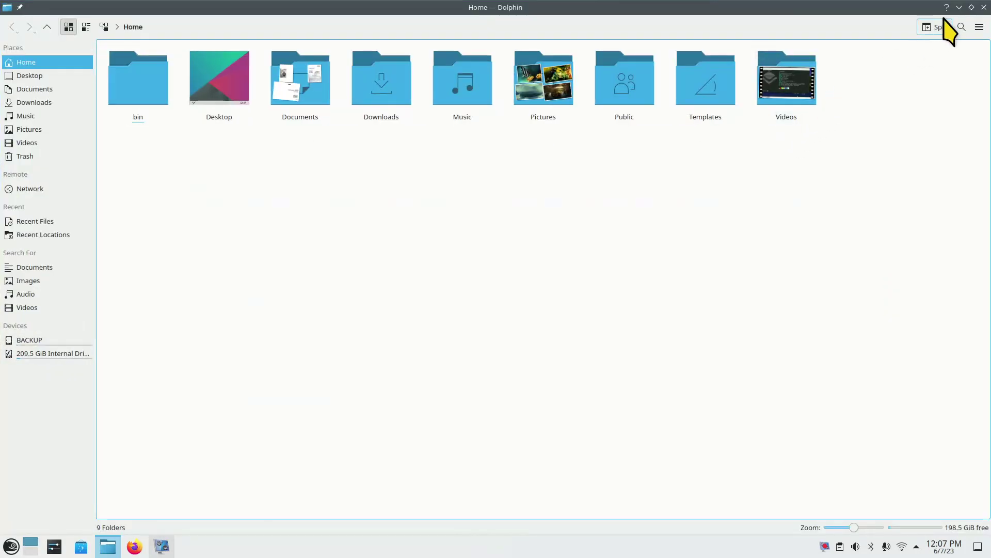
{"action": "left_click", "coordinate": [971, 8]}
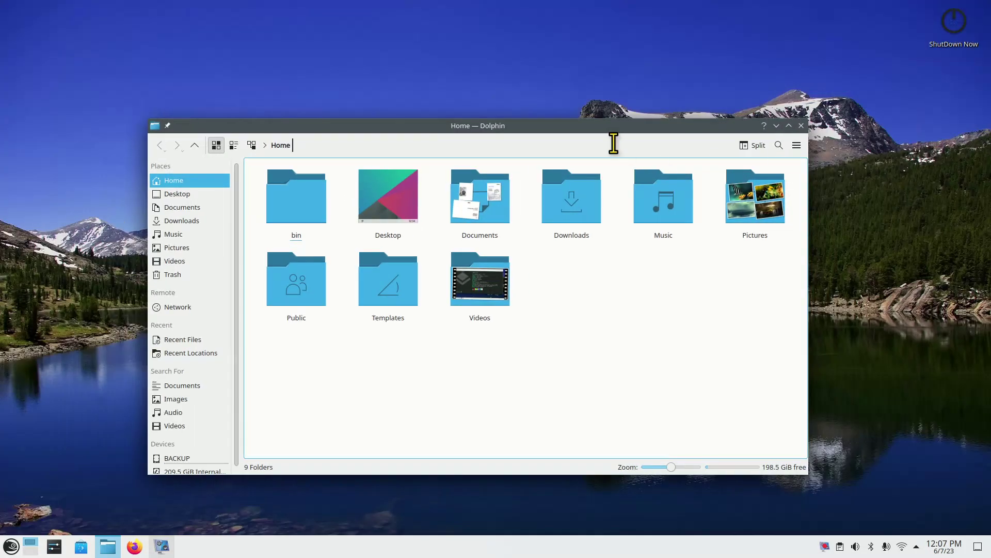
{"action": "double_click", "coordinate": [615, 124]}
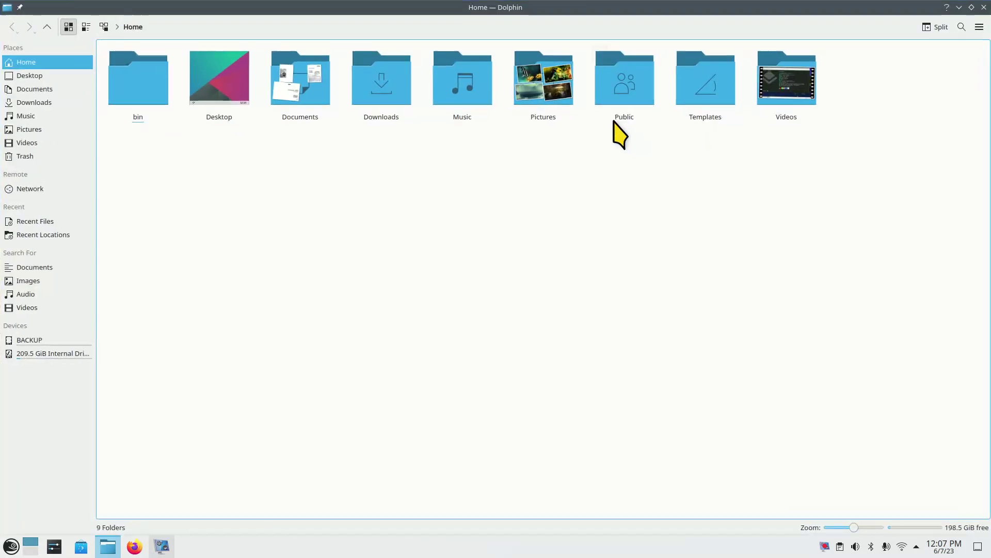
{"action": "double_click", "coordinate": [302, 11]}
{"action": "double_click", "coordinate": [535, 126]}
{"action": "double_click", "coordinate": [267, 10]}
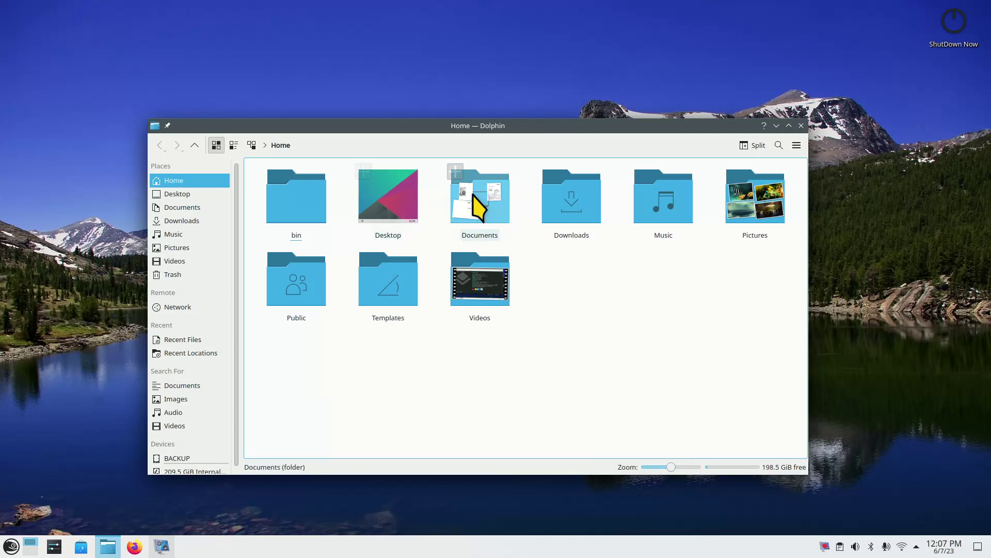
- Move the home folder window higher on the desktop and examine its folder icons at smaller and larger sizes
{"action": "mouse_move", "coordinate": [671, 466]}
{"action": "left_mouse_down"}
{"action": "mouse_move", "coordinate": [645, 463]}
{"action": "mouse_move", "coordinate": [673, 464]}
{"action": "mouse_move", "coordinate": [662, 469]}
{"action": "left_mouse_up"}
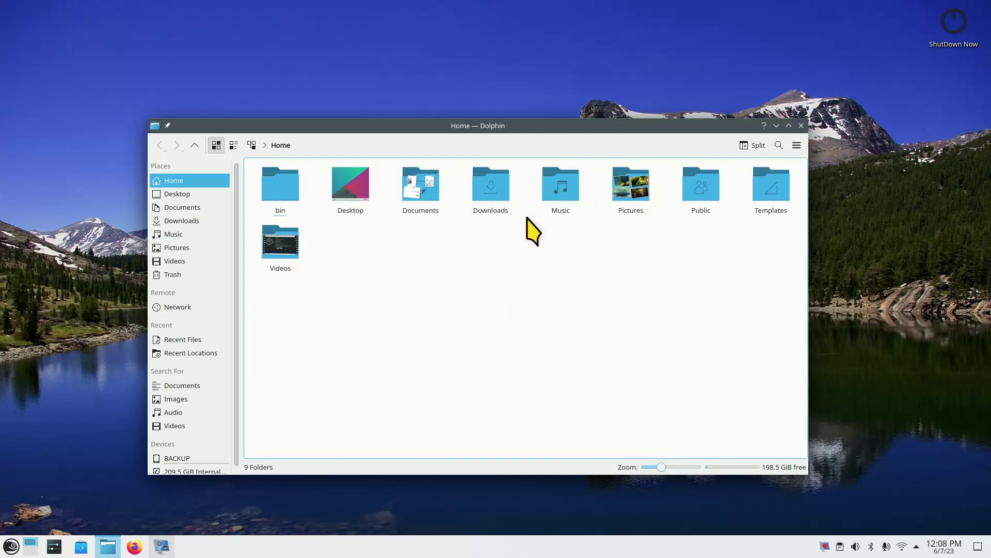
{"action": "left_click_drag", "start_coordinate": [527, 124], "coordinate": [523, 50]}
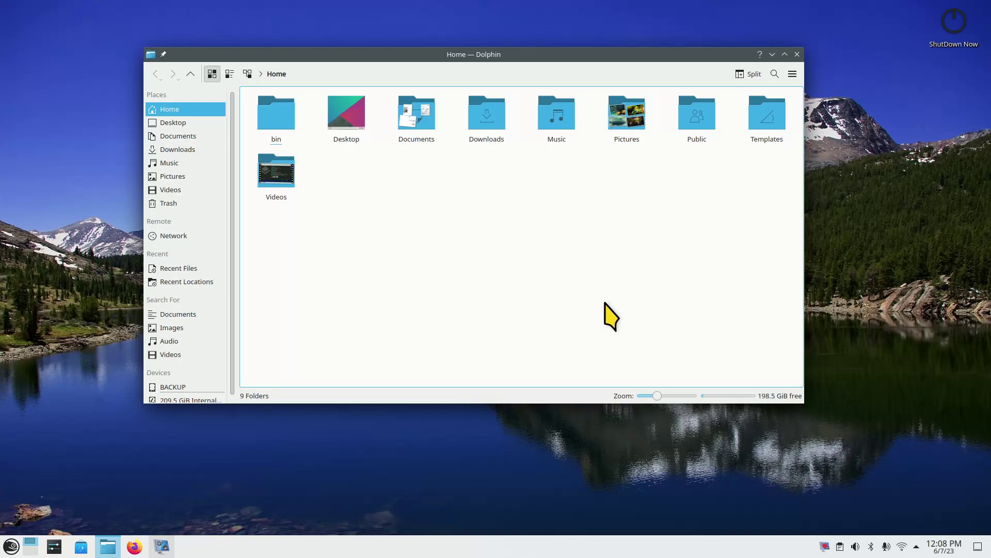
{"action": "scroll", "coordinate": [608, 317], "scroll_direction": "up", "scroll_amount": 4, "text": "ctrl"}
{"action": "scroll", "coordinate": [610, 321], "scroll_direction": "down", "scroll_amount": 3, "text": "ctrl"}
{"action": "scroll", "coordinate": [611, 323], "scroll_direction": "down", "scroll_amount": 1, "text": "ctrl"}
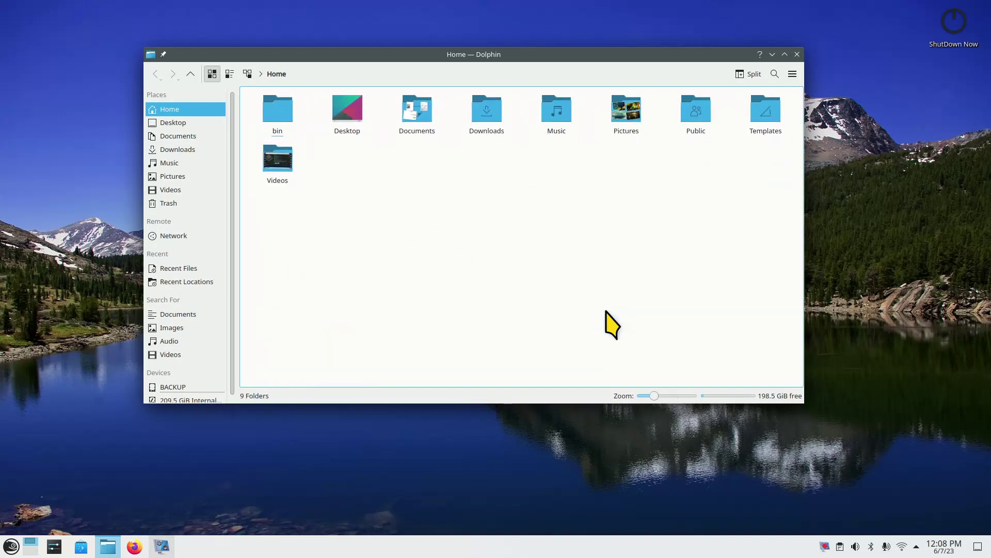
{"action": "scroll", "coordinate": [611, 322], "scroll_direction": "up", "scroll_amount": 2, "text": "ctrl"}
{"action": "scroll", "coordinate": [612, 322], "scroll_direction": "down", "scroll_amount": 3, "text": "ctrl"}
{"action": "scroll", "coordinate": [613, 319], "scroll_direction": "up", "scroll_amount": 3, "text": "ctrl"}
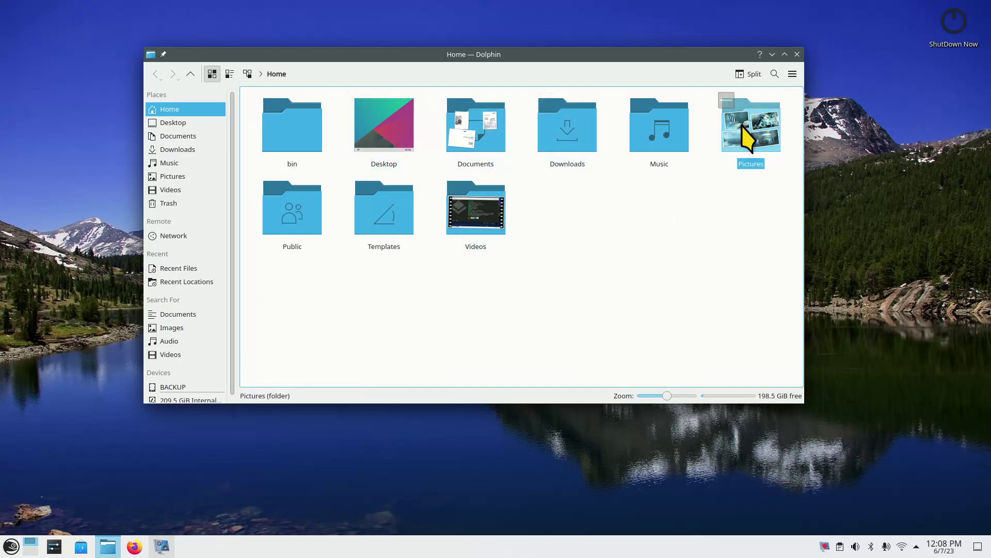
- Open the Pictures folder and look through its image thumbnails at smaller and larger sizes
{"action": "left_click", "coordinate": [730, 137]}
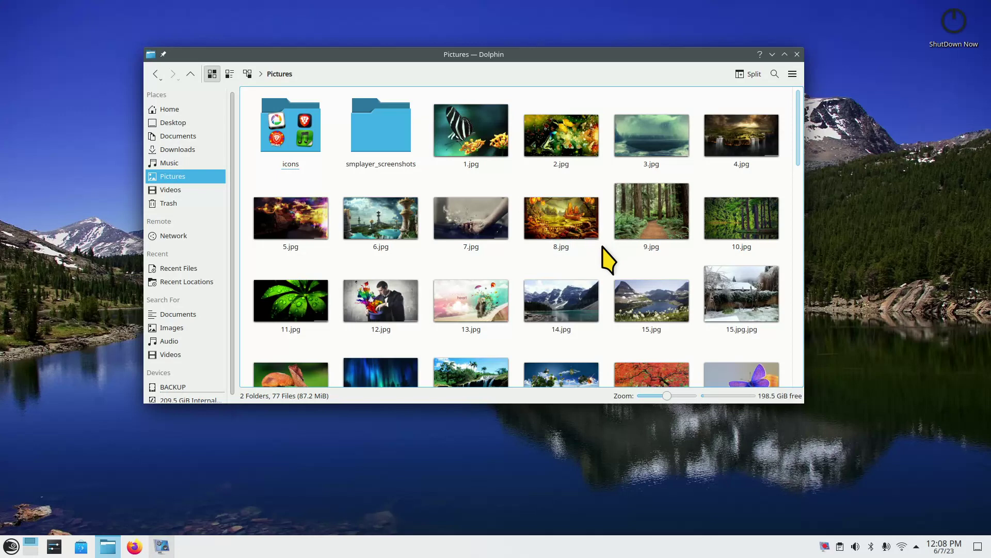
{"action": "scroll", "coordinate": [605, 248], "scroll_direction": "down", "scroll_amount": 5, "text": "ctrl"}
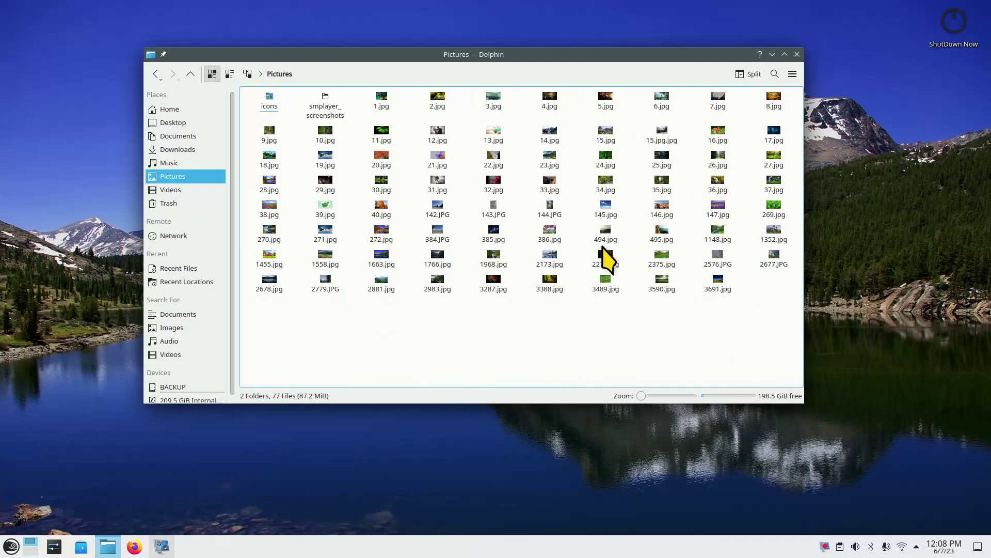
{"action": "scroll", "coordinate": [608, 261], "scroll_direction": "up", "scroll_amount": 4, "text": "ctrl"}
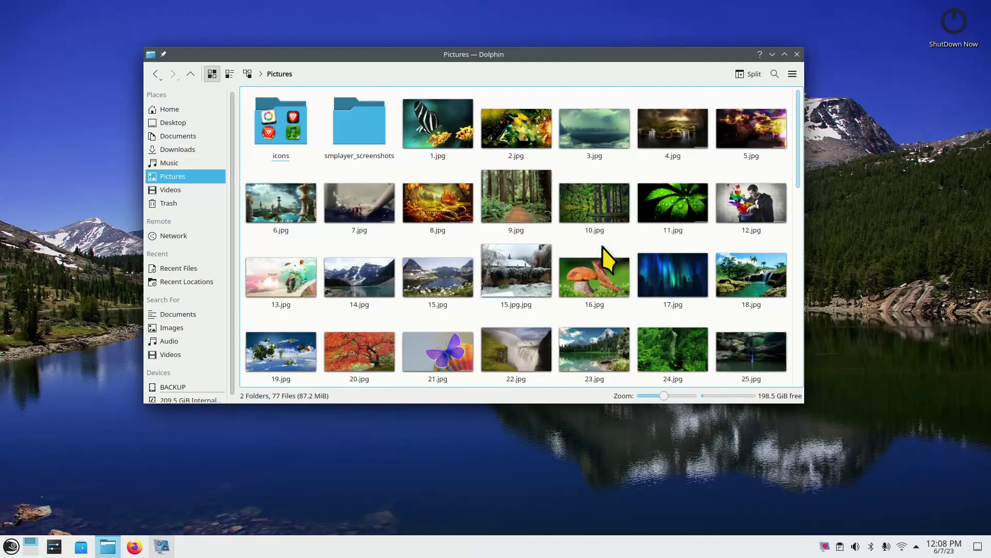
{"action": "scroll", "coordinate": [608, 261], "scroll_direction": "down", "scroll_amount": 5}
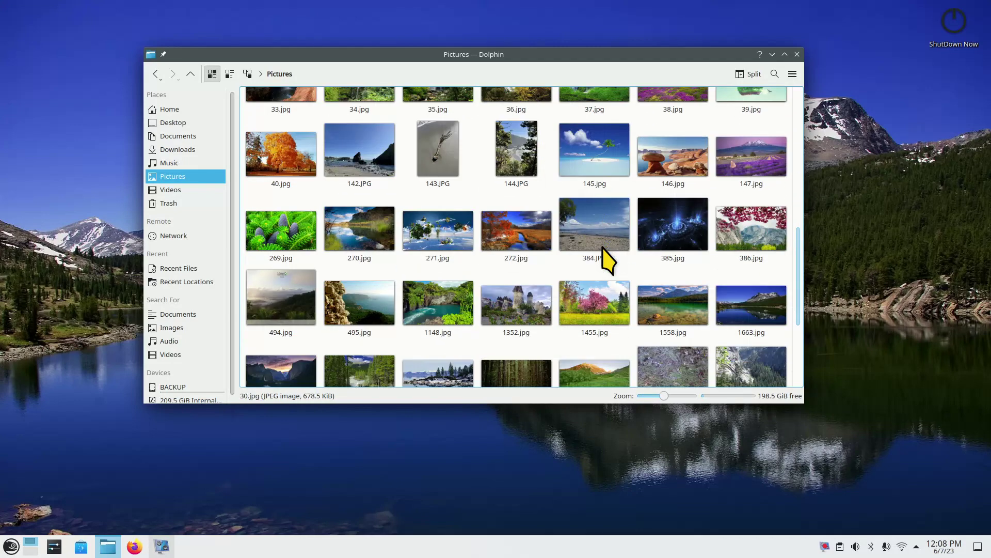
{"action": "scroll", "coordinate": [607, 261], "scroll_direction": "up", "scroll_amount": 3}
{"action": "scroll", "coordinate": [608, 260], "scroll_direction": "down", "scroll_amount": 3}
{"action": "scroll", "coordinate": [603, 249], "scroll_direction": "up", "scroll_amount": 5}
{"action": "scroll", "coordinate": [603, 249], "scroll_direction": "down", "scroll_amount": 5}
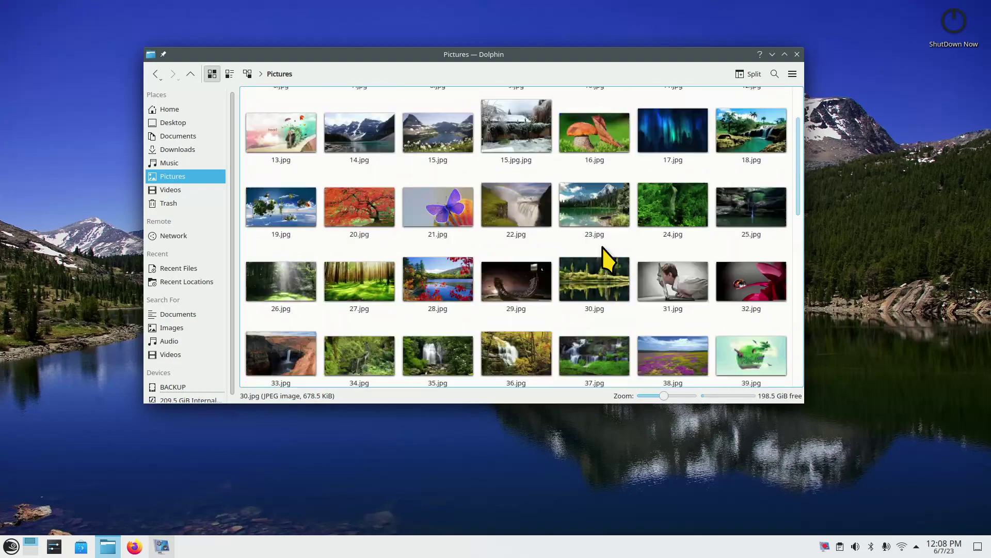
{"action": "scroll", "coordinate": [603, 249], "scroll_direction": "up", "scroll_amount": 3}
{"action": "scroll", "coordinate": [603, 248], "scroll_direction": "up", "scroll_amount": 2}
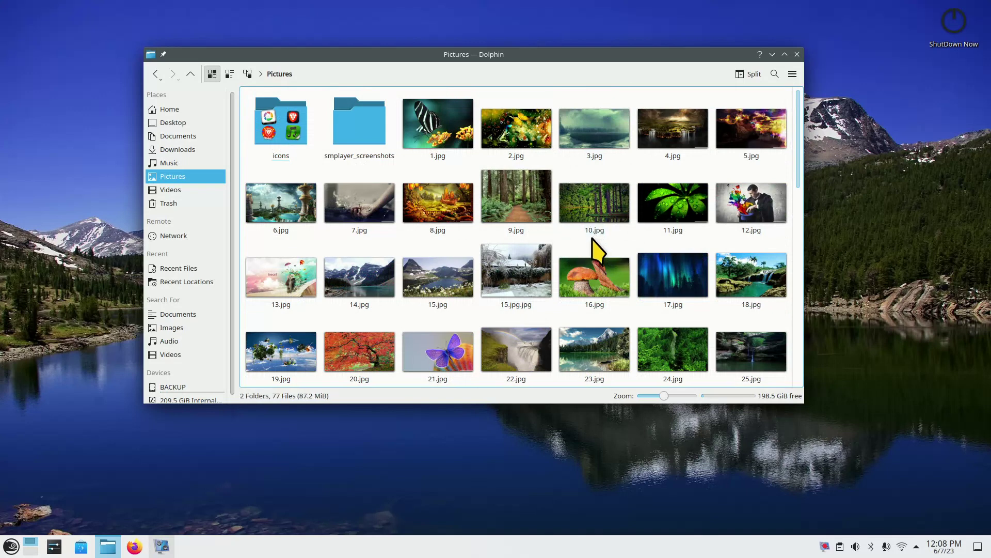
- Return to the home folder, check its icons and the maximized and restored window, and close the file manager
{"action": "left_click", "coordinate": [193, 111]}
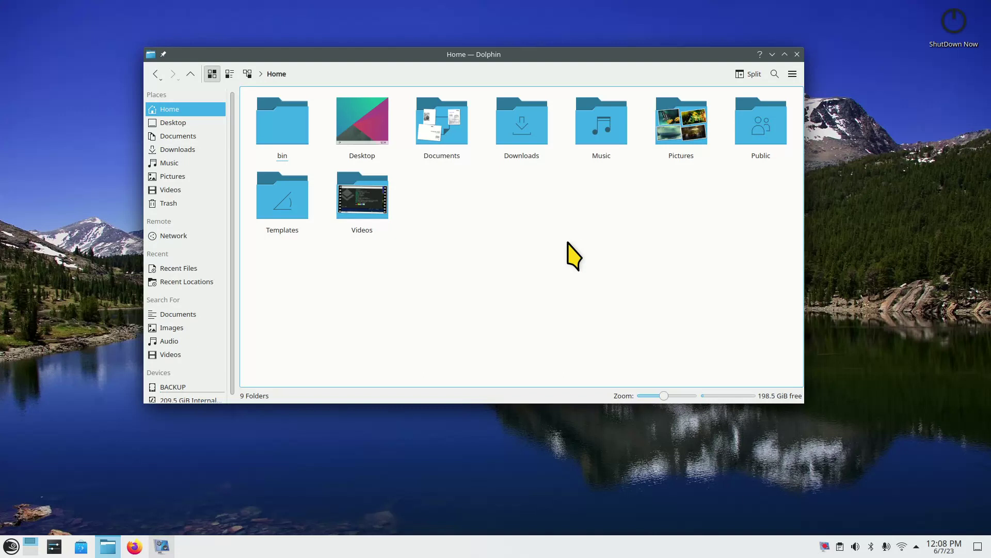
{"action": "scroll", "coordinate": [616, 284], "scroll_direction": "up", "scroll_amount": 2}
{"action": "scroll", "coordinate": [617, 289], "scroll_direction": "down", "scroll_amount": 3}
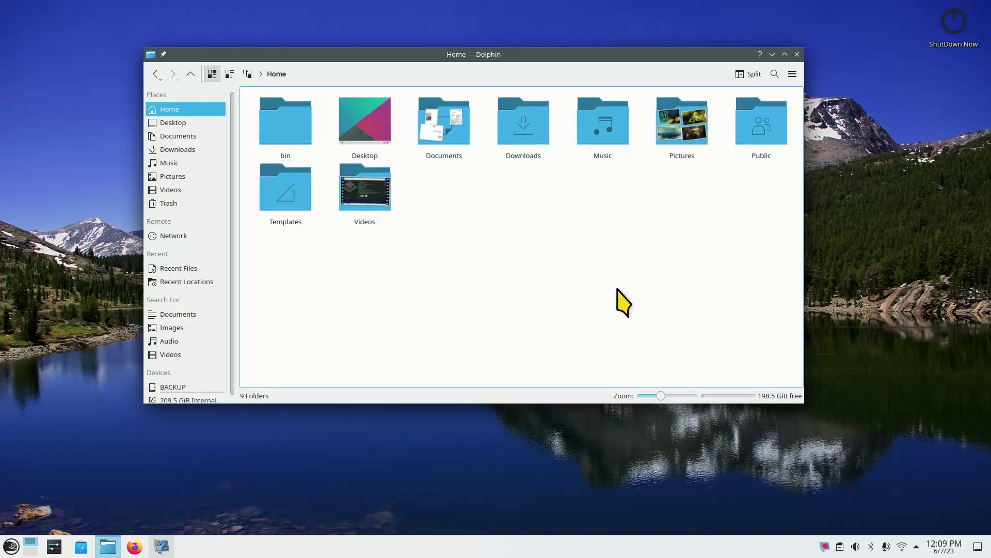
{"action": "scroll", "coordinate": [624, 303], "scroll_direction": "up", "scroll_amount": 1}
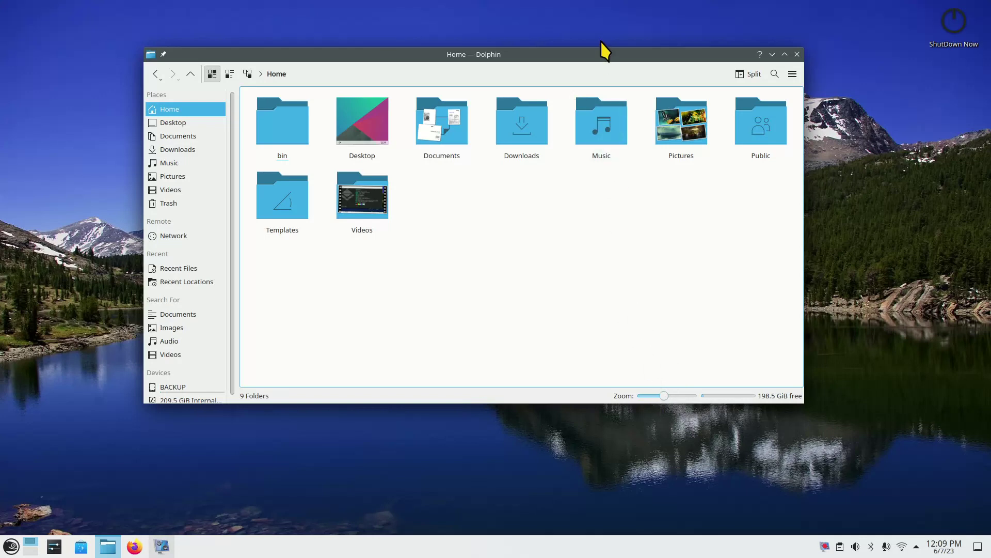
{"action": "double_click", "coordinate": [608, 56]}
{"action": "double_click", "coordinate": [627, 16]}
{"action": "key", "text": "alt+F4"}
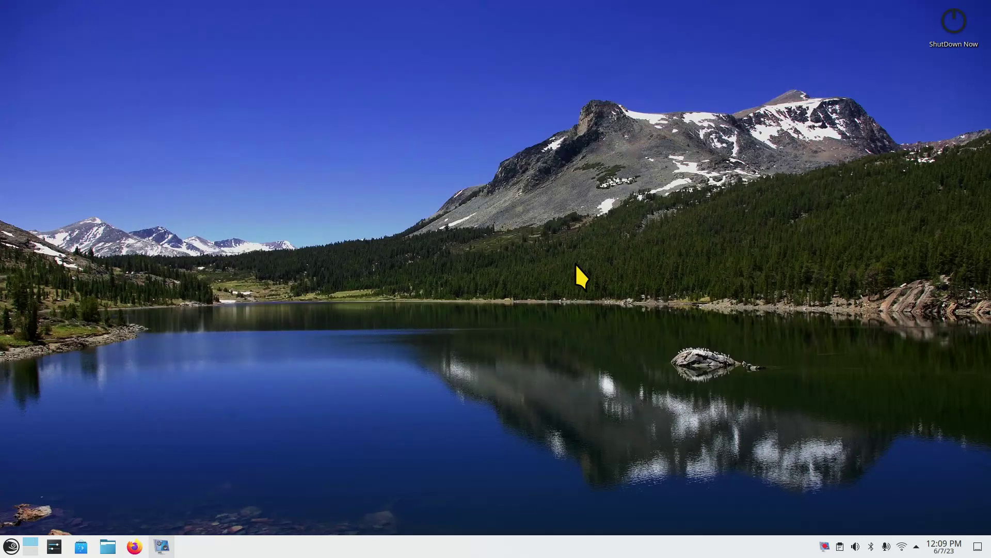
- Install Mokou Cursor from the downloadable cursors in the Appearance settings and close the download dialog
{"action": "left_click", "coordinate": [54, 545]}
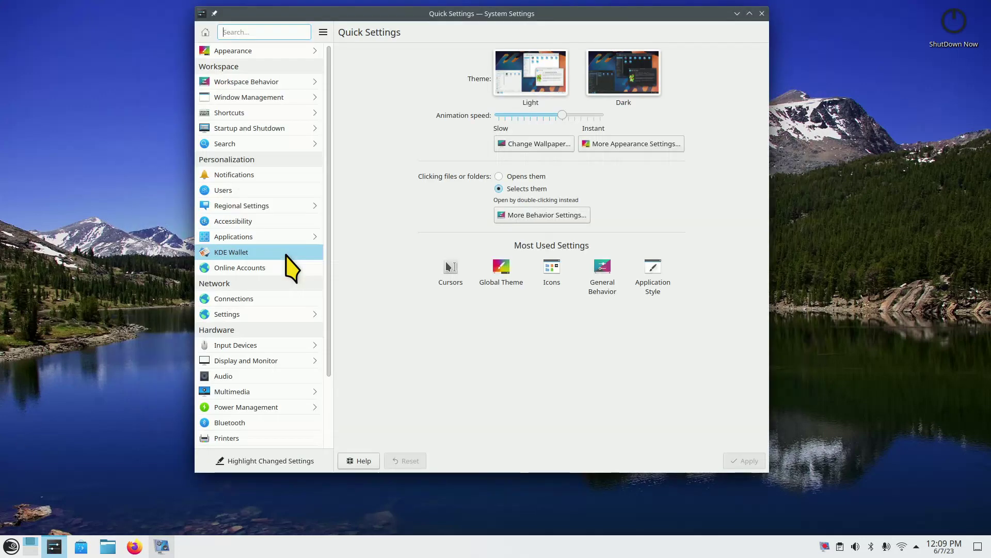
{"action": "left_click", "coordinate": [243, 51]}
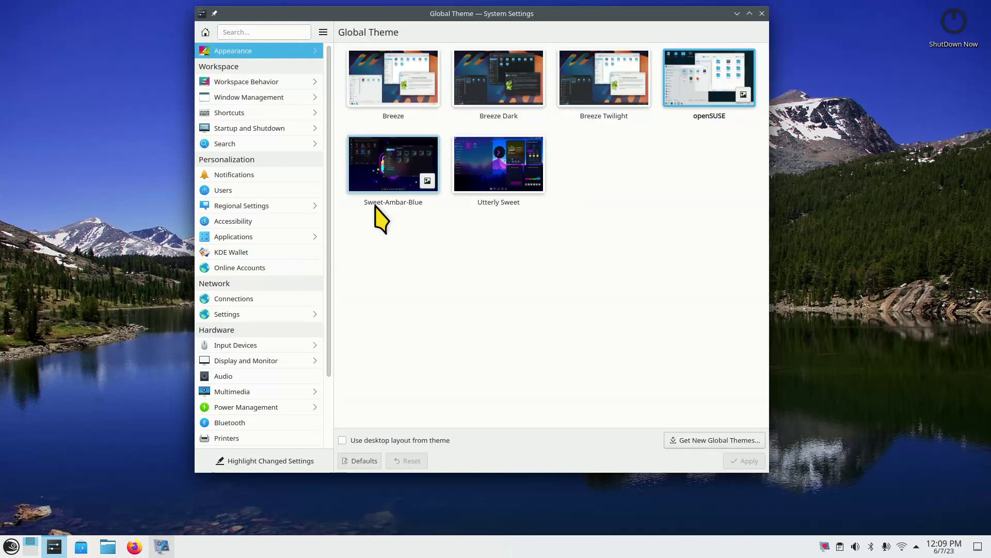
{"action": "left_click", "coordinate": [241, 159]}
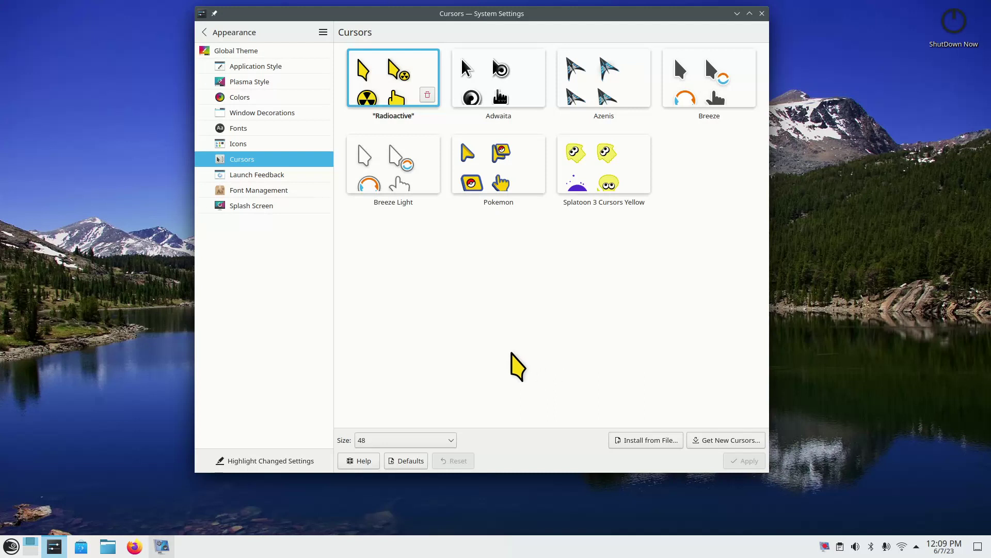
{"action": "left_click", "coordinate": [719, 443]}
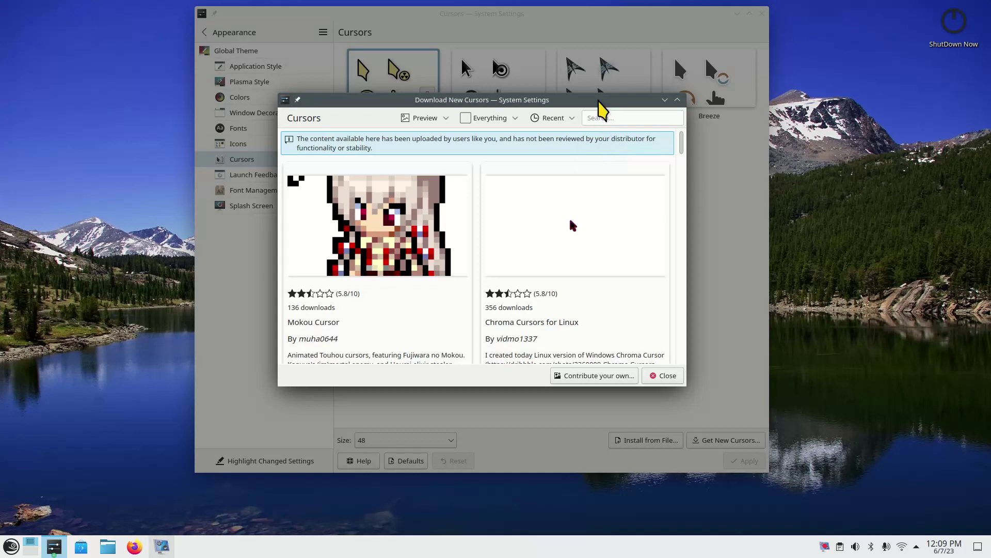
{"action": "left_click_drag", "start_coordinate": [599, 102], "coordinate": [644, 111]}
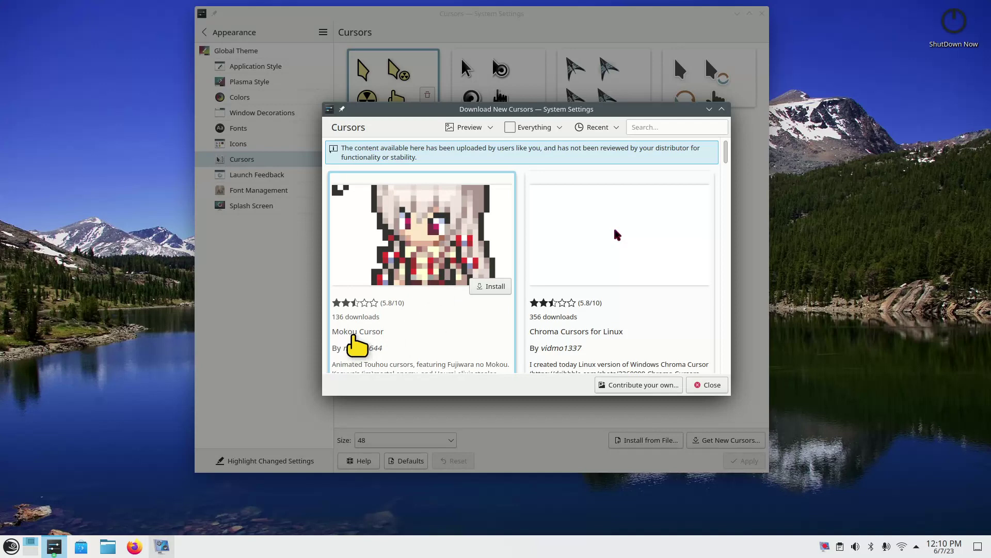
{"action": "left_click", "coordinate": [492, 288]}
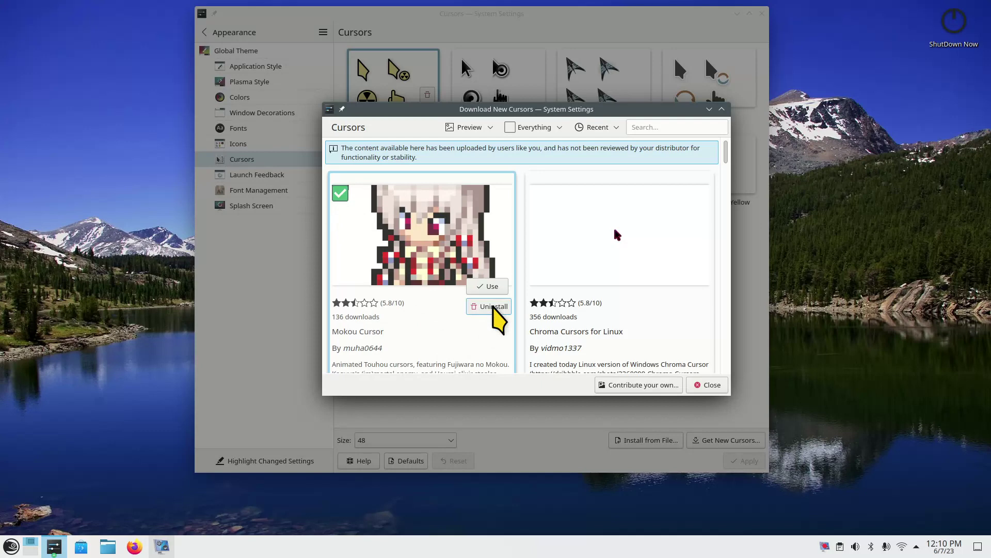
{"action": "left_click", "coordinate": [706, 385]}
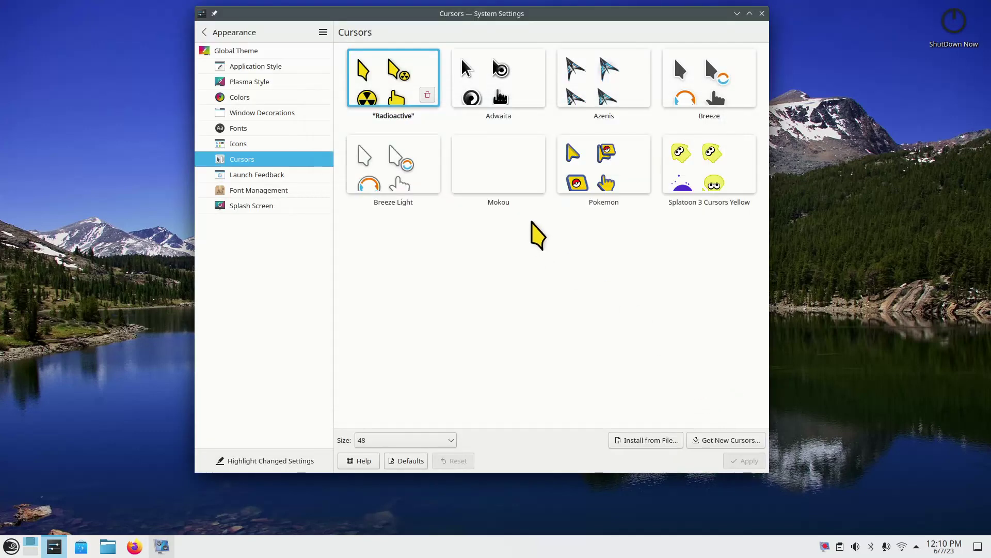
- Try out the Mokou cursor theme and switch back to the Radioactive cursors
{"action": "left_click", "coordinate": [491, 173]}
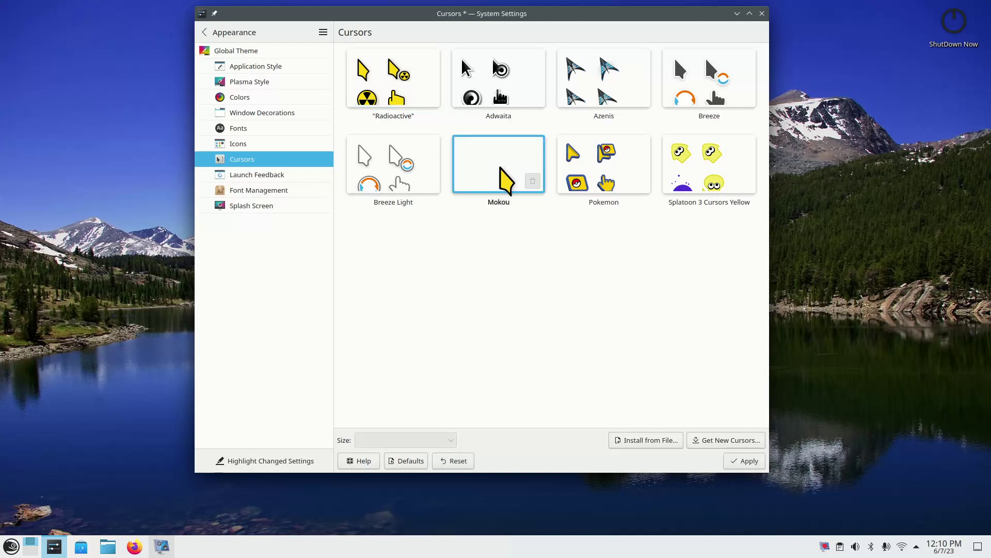
{"action": "left_click", "coordinate": [748, 462]}
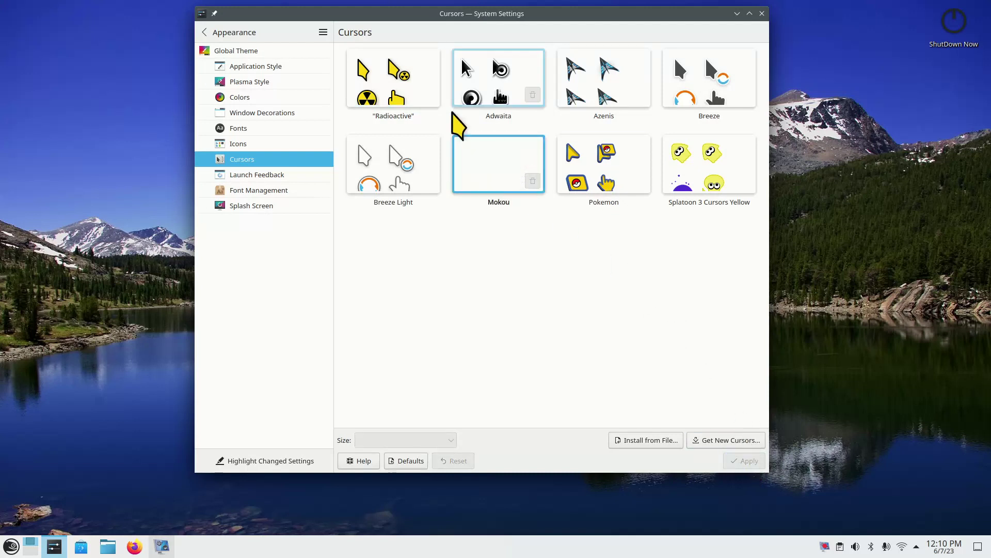
{"action": "left_click", "coordinate": [382, 83]}
{"action": "left_click", "coordinate": [746, 459]}
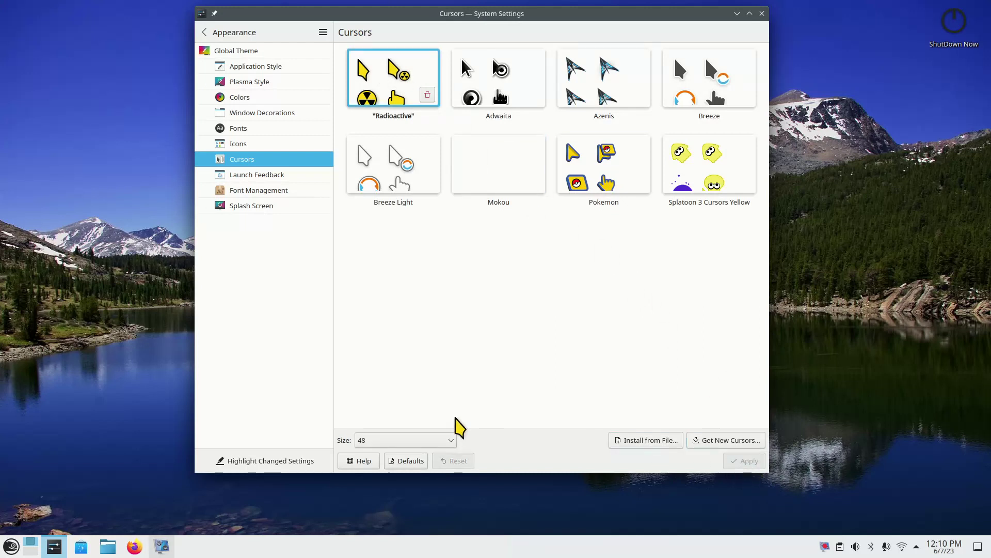
- Apply the Pokemon cursor theme, look through its available sizes, and reapply the Radioactive cursors
{"action": "left_click", "coordinate": [442, 442]}
{"action": "left_click", "coordinate": [604, 165]}
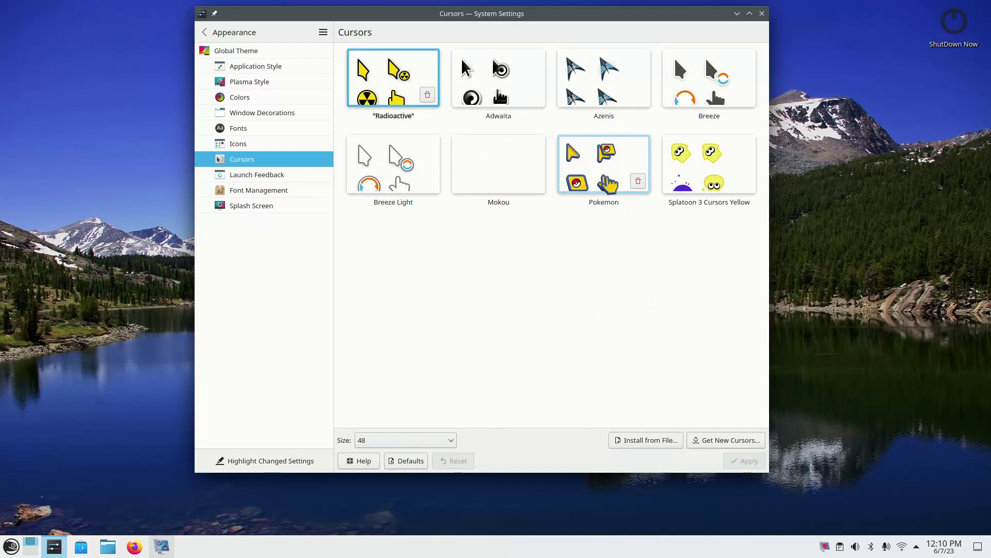
{"action": "left_click", "coordinate": [745, 460]}
{"action": "left_click", "coordinate": [420, 440]}
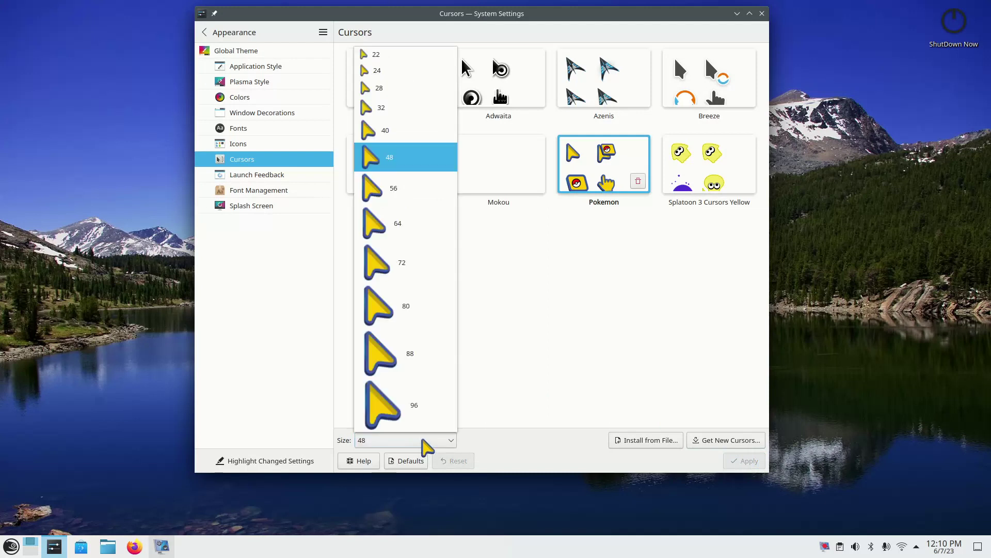
{"action": "left_click", "coordinate": [512, 305]}
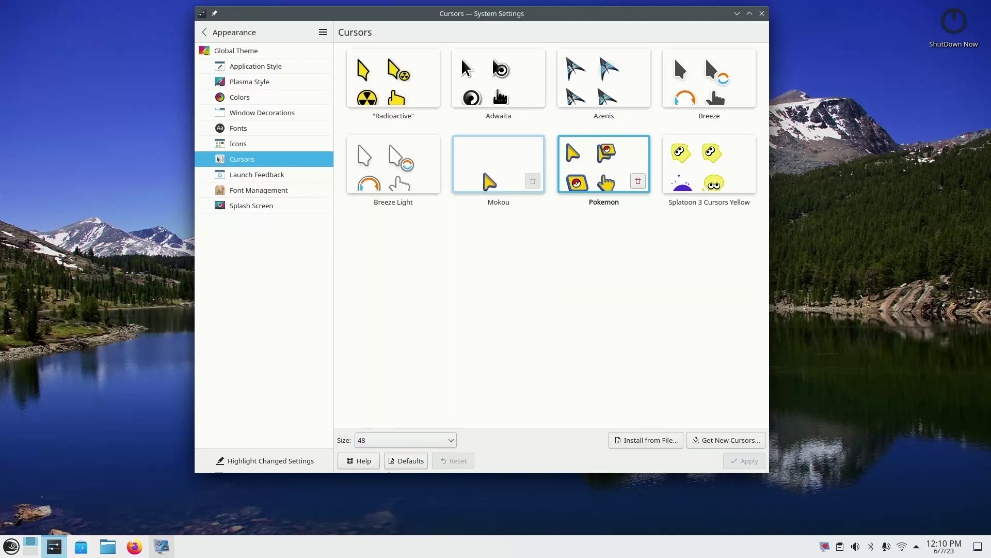
{"action": "left_click", "coordinate": [393, 77]}
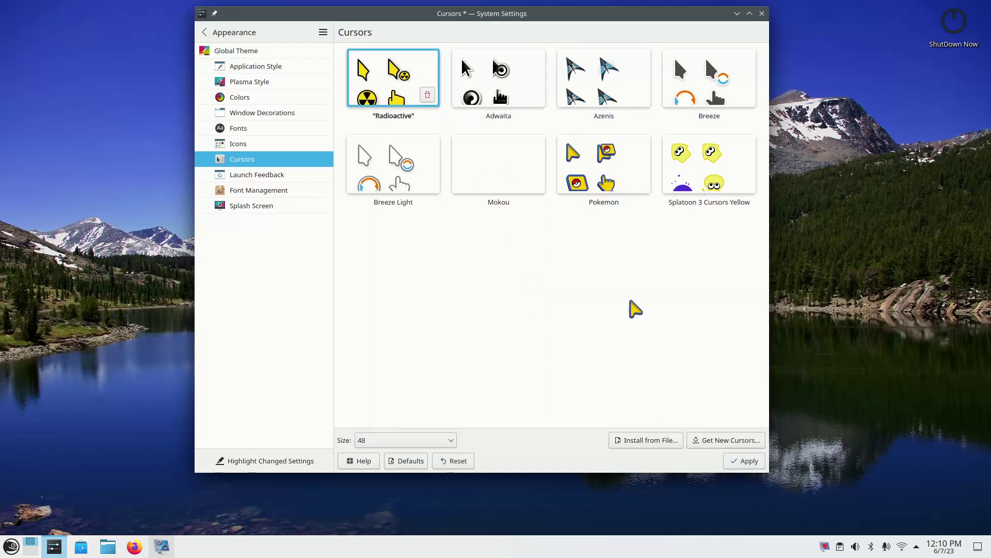
{"action": "left_click", "coordinate": [745, 461]}
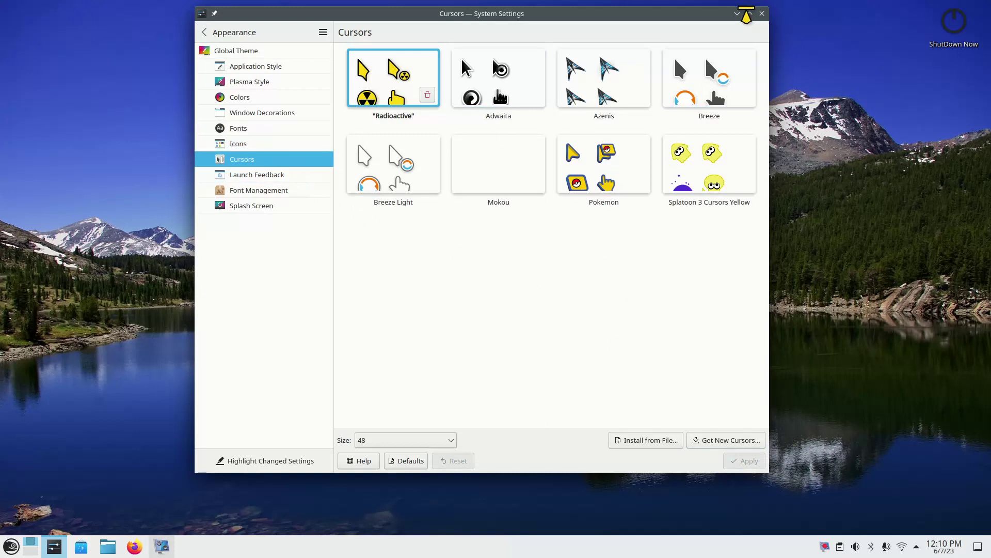
- Reload the Cursors settings, uninstall Mokou Cursor from the downloadable cursors, and close the download dialog
{"action": "left_click", "coordinate": [253, 144]}
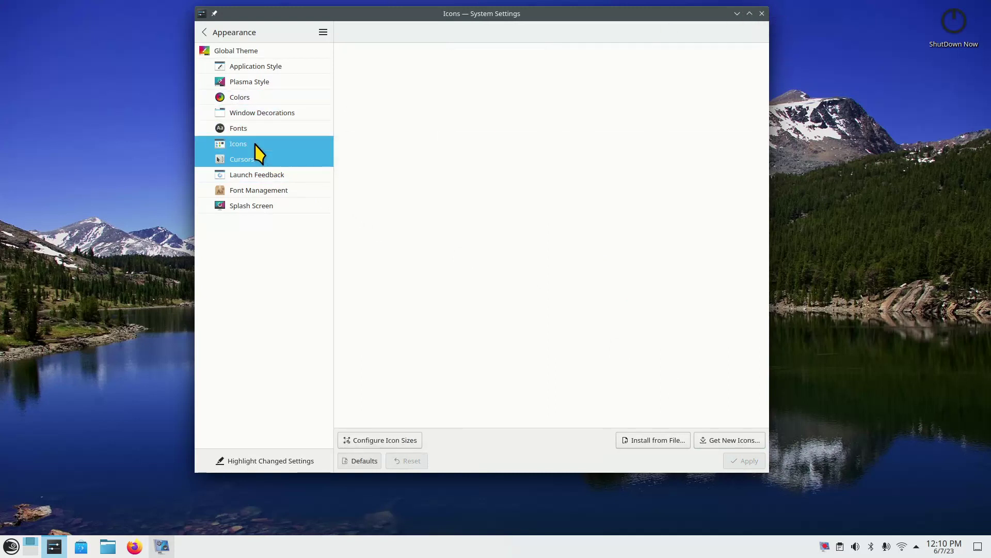
{"action": "left_click", "coordinate": [254, 159]}
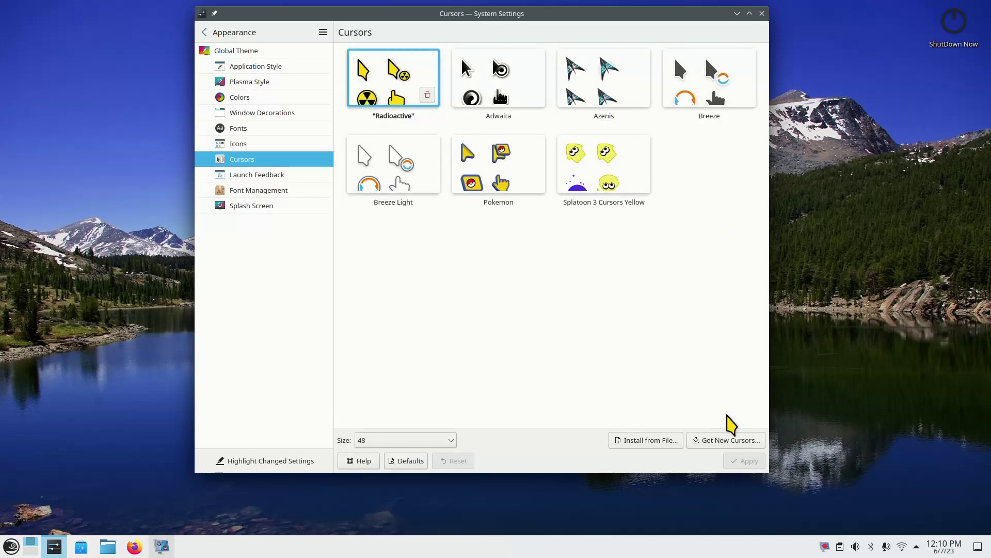
{"action": "left_click", "coordinate": [728, 440]}
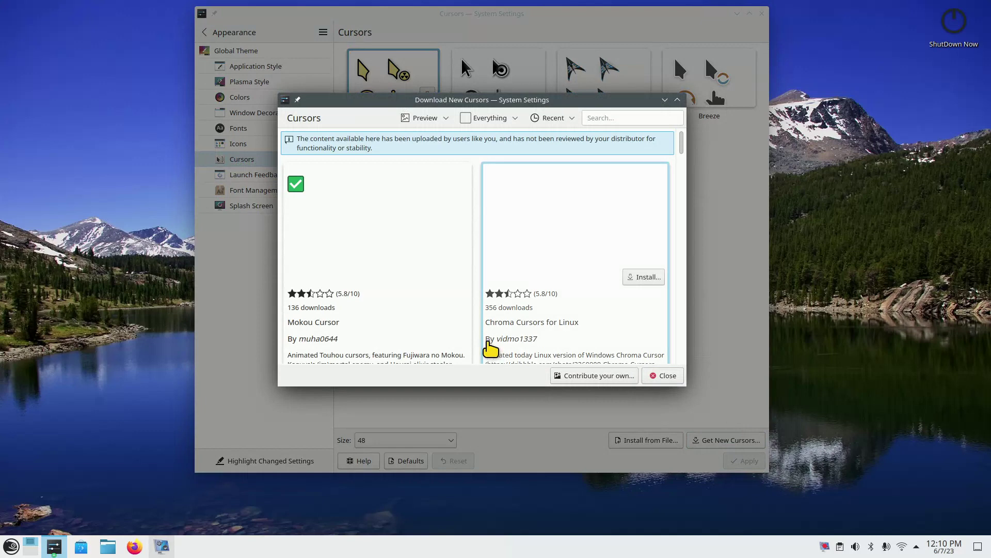
{"action": "mouse_move", "coordinate": [396, 279]}
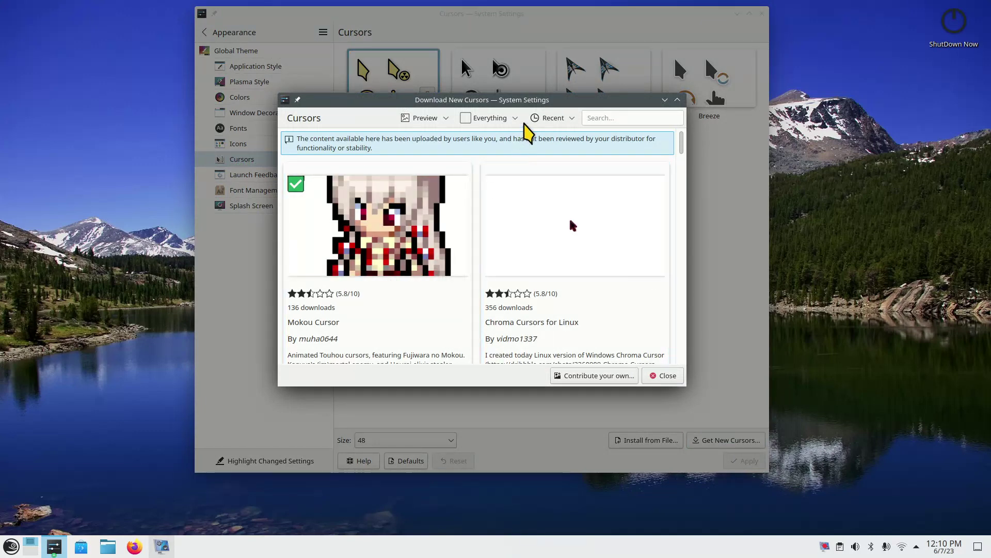
{"action": "left_click", "coordinate": [514, 119]}
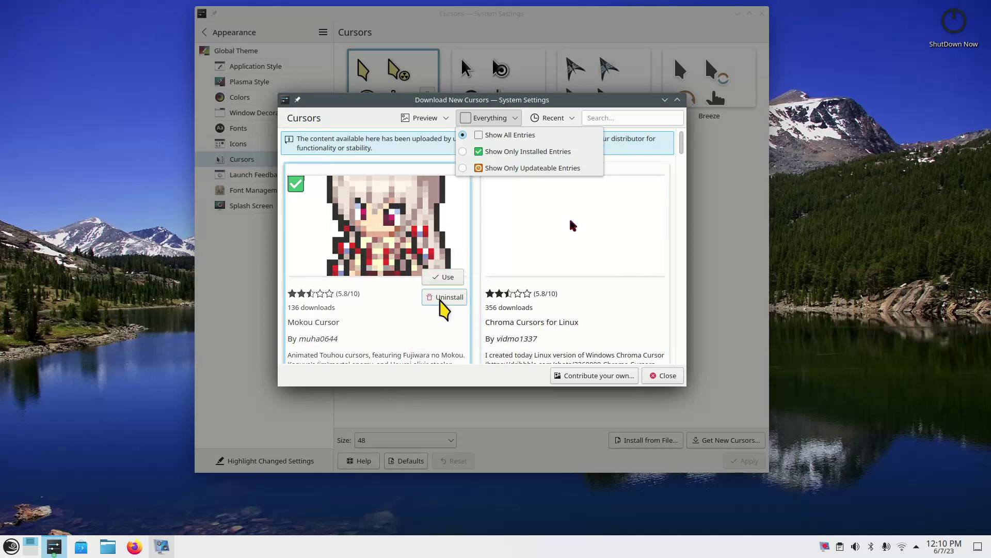
{"action": "left_click", "coordinate": [443, 298]}
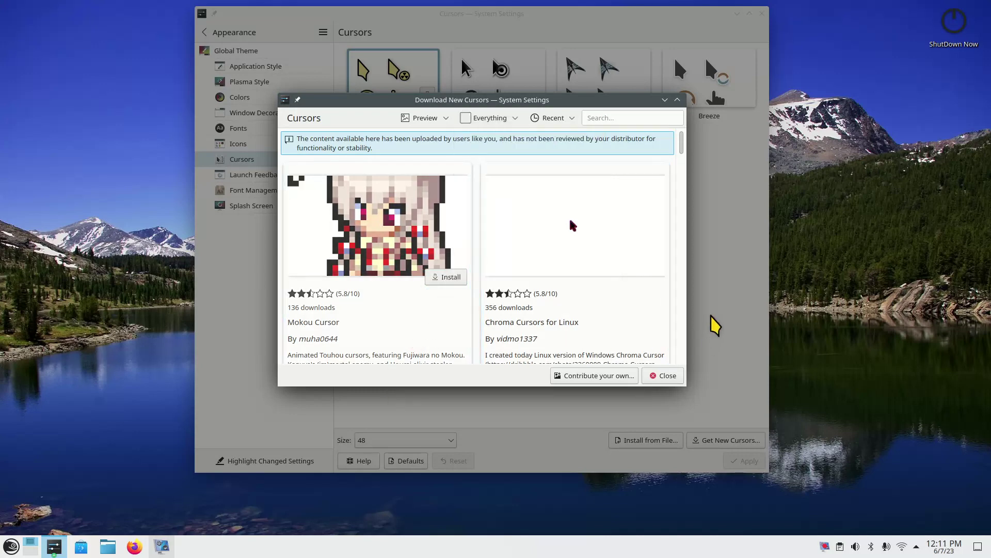
{"action": "left_click", "coordinate": [665, 376]}
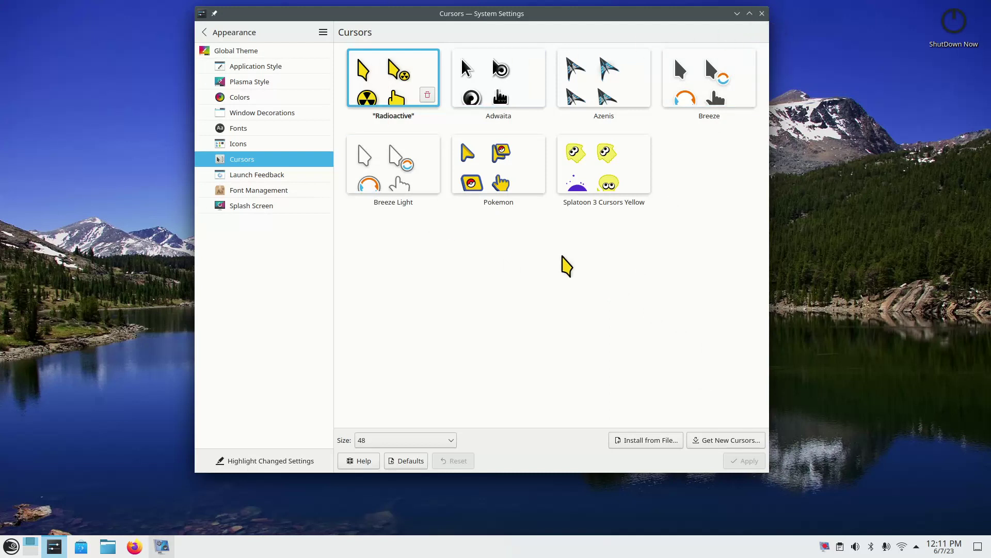
- Open the home folder in the file manager, move its window slightly lower, and show the hidden files
{"action": "left_click", "coordinate": [107, 547]}
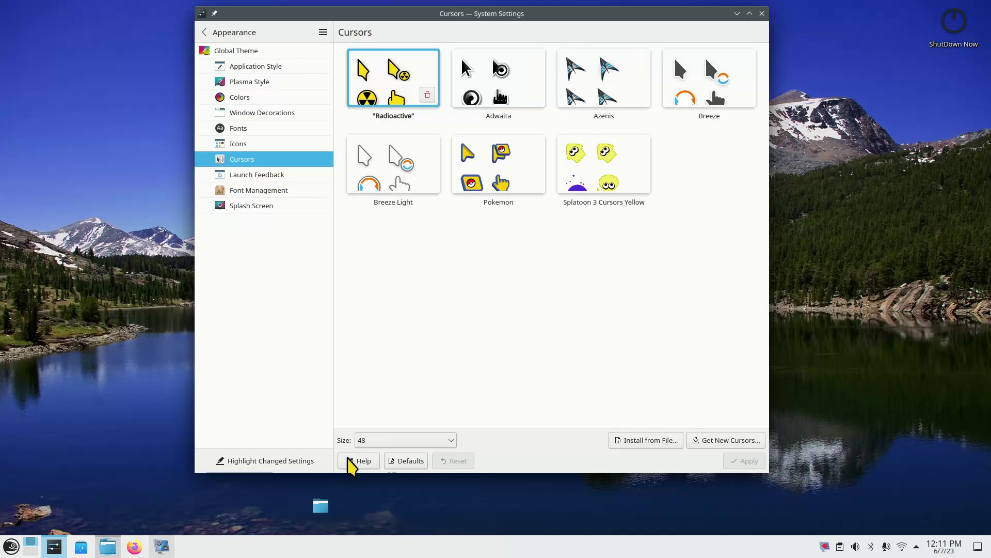
{"action": "left_click_drag", "start_coordinate": [582, 62], "coordinate": [605, 84]}
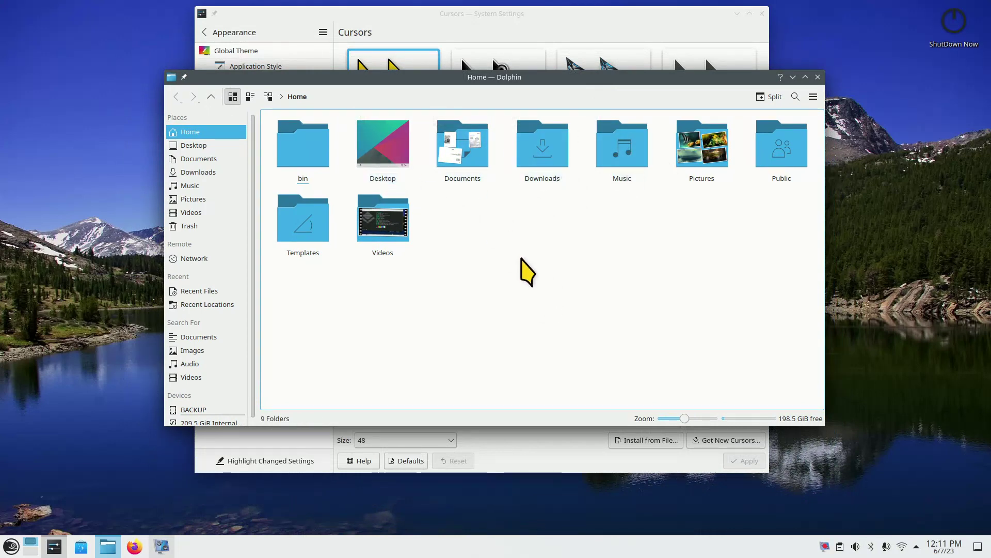
{"action": "left_click", "coordinate": [814, 98]}
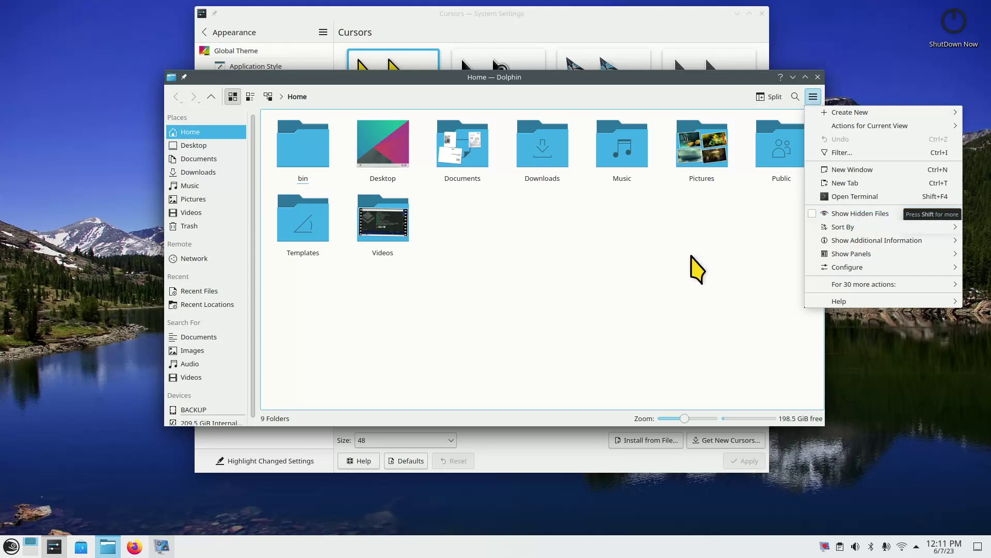
{"action": "left_click", "coordinate": [677, 270]}
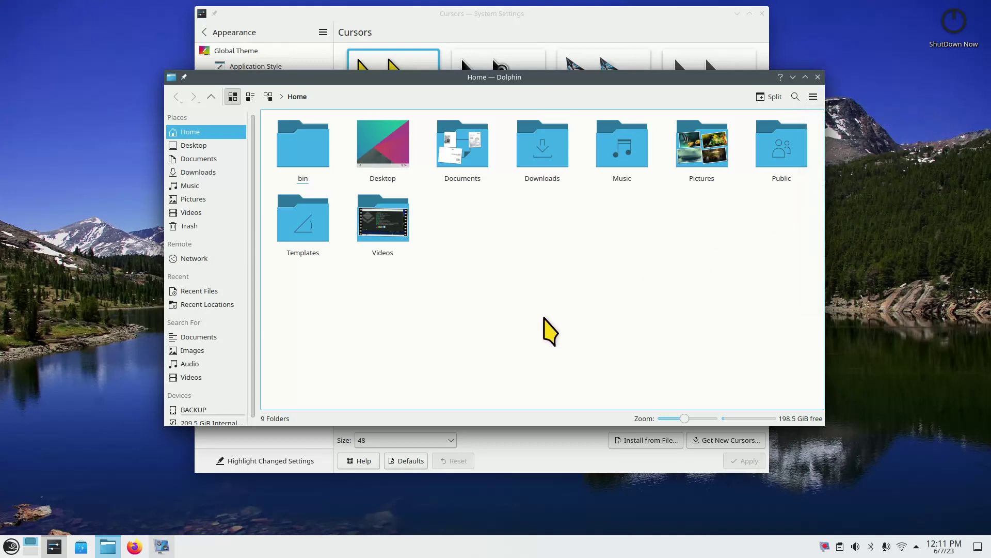
{"action": "key", "text": "ctrl+h"}
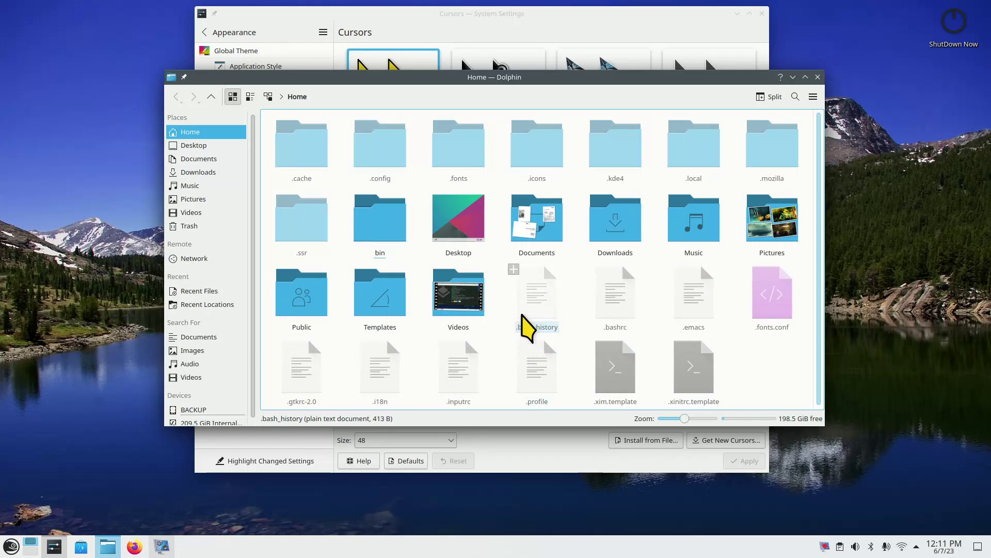
- Try to create a new folder named .icons in the home folder
{"action": "right_click", "coordinate": [499, 273]}
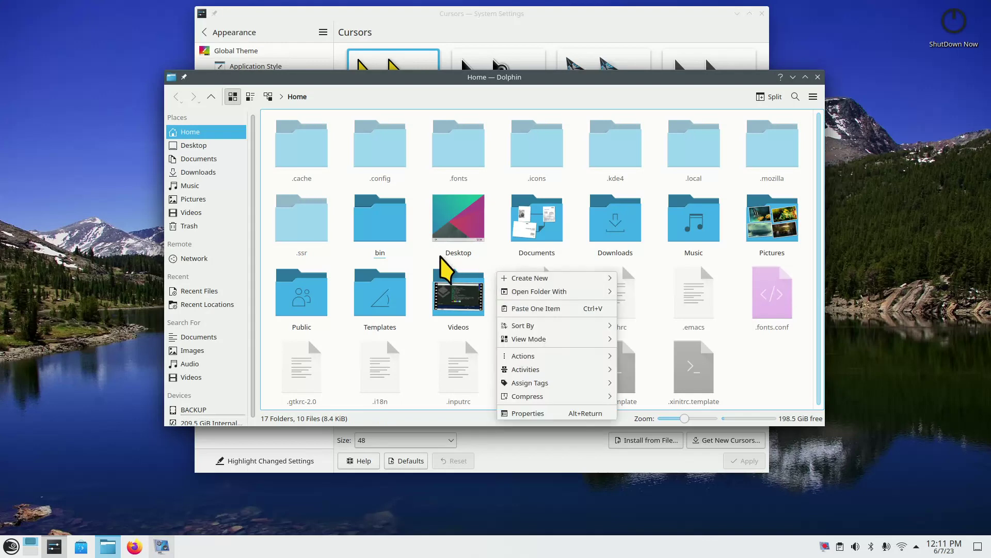
{"action": "mouse_move", "coordinate": [530, 279]}
{"action": "left_click", "coordinate": [641, 278]}
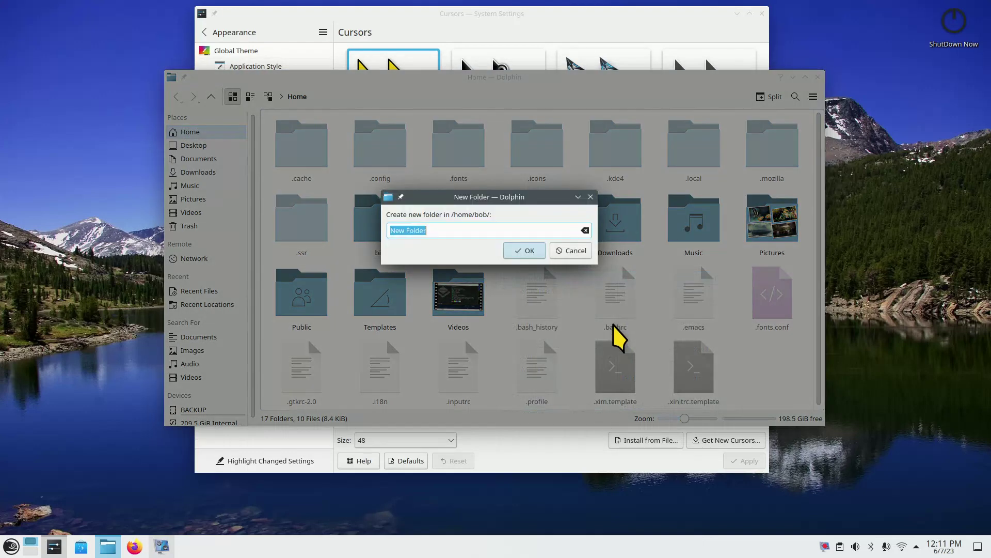
{"action": "type", "text": ".icons"}
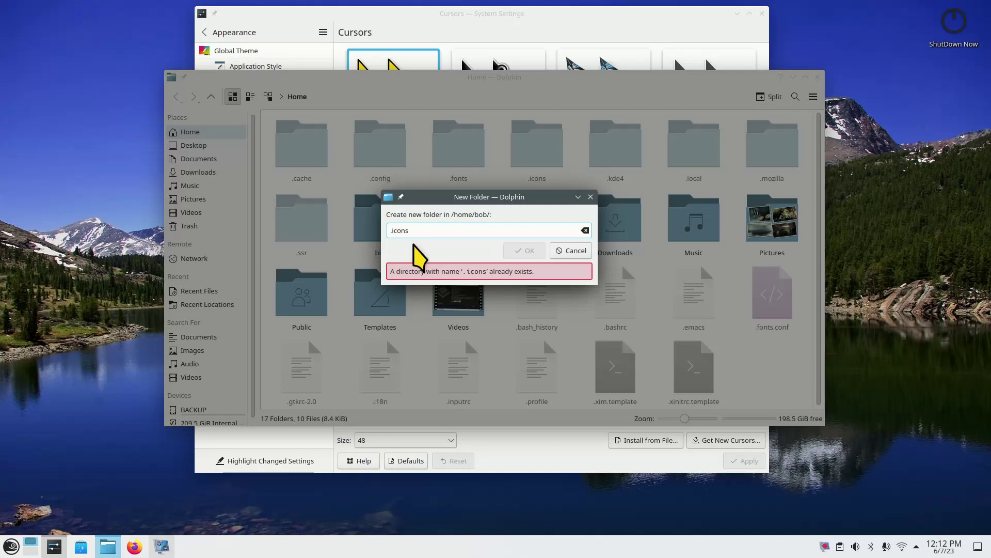
{"action": "left_click", "coordinate": [589, 253]}
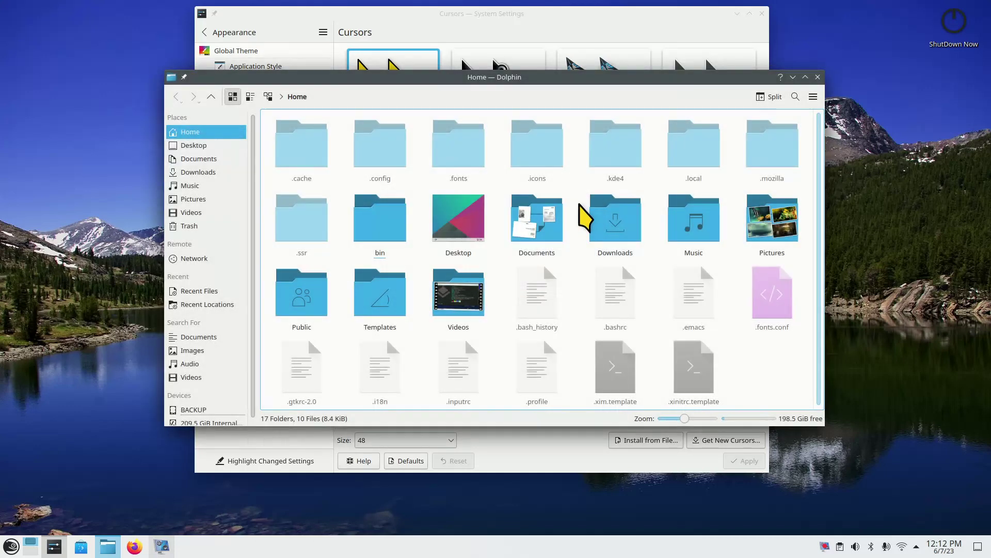
- Open the .icons folder, compare its cursor theme folders with the Cursors settings behind it, and close the file manager
{"action": "left_click", "coordinate": [542, 165]}
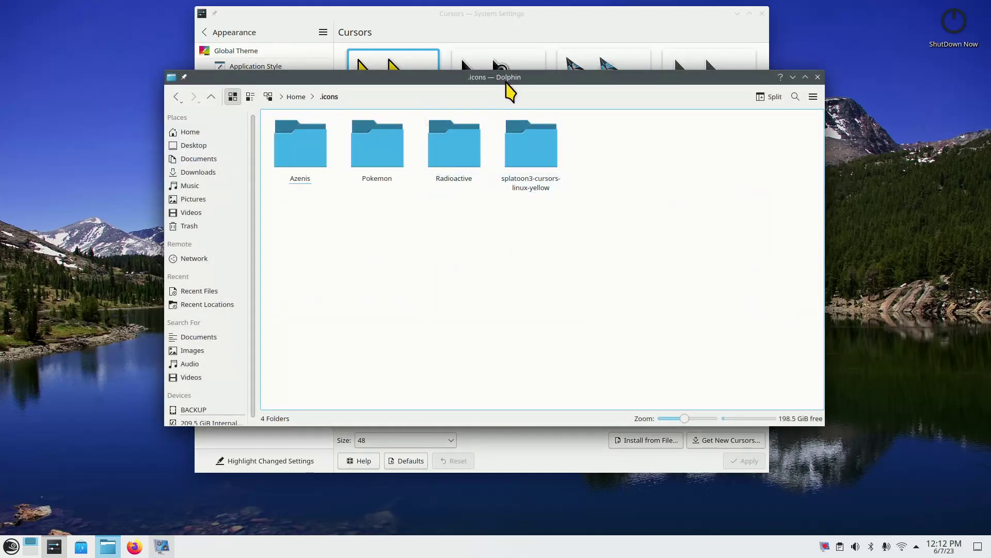
{"action": "left_click_drag", "start_coordinate": [505, 82], "coordinate": [533, 221]}
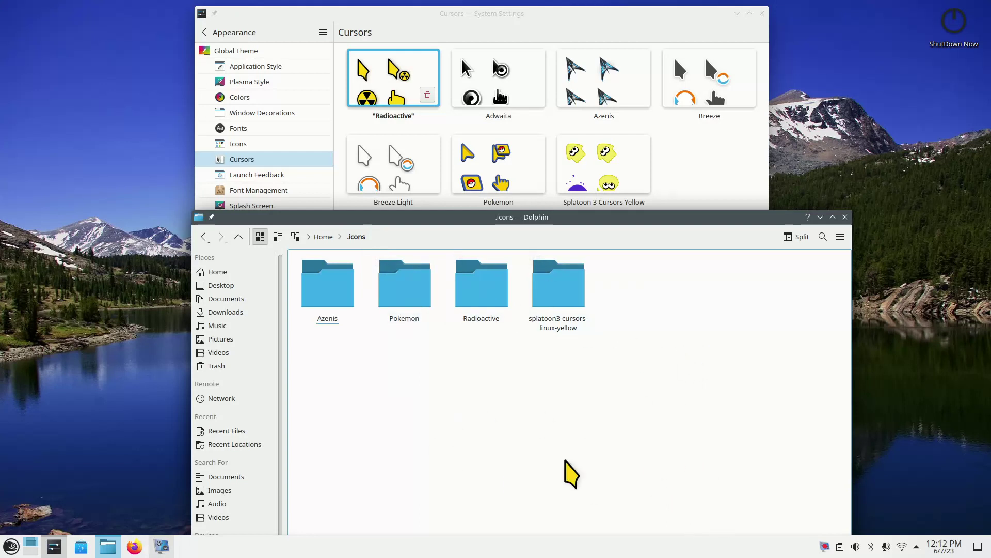
{"action": "left_click_drag", "start_coordinate": [662, 272], "coordinate": [761, 365]}
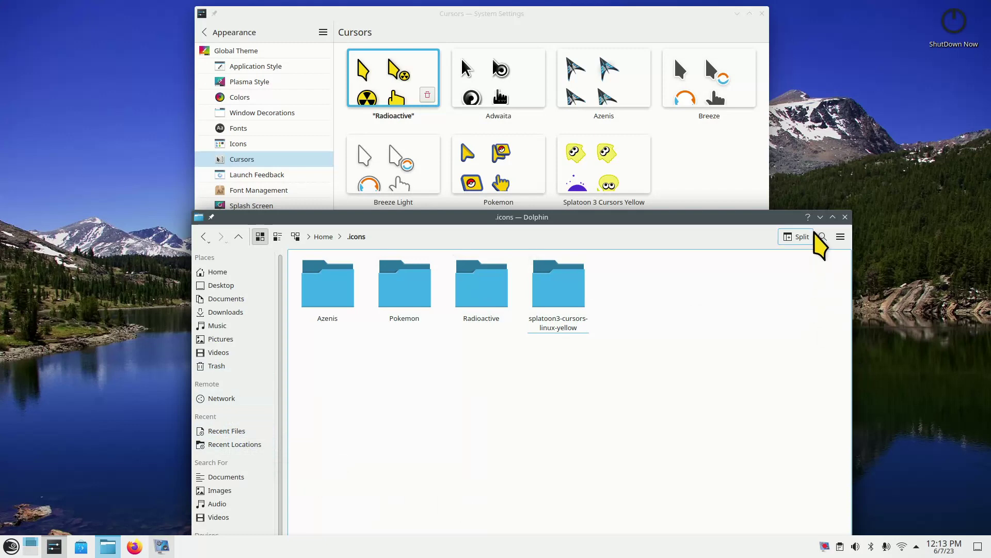
{"action": "left_click", "coordinate": [845, 217]}
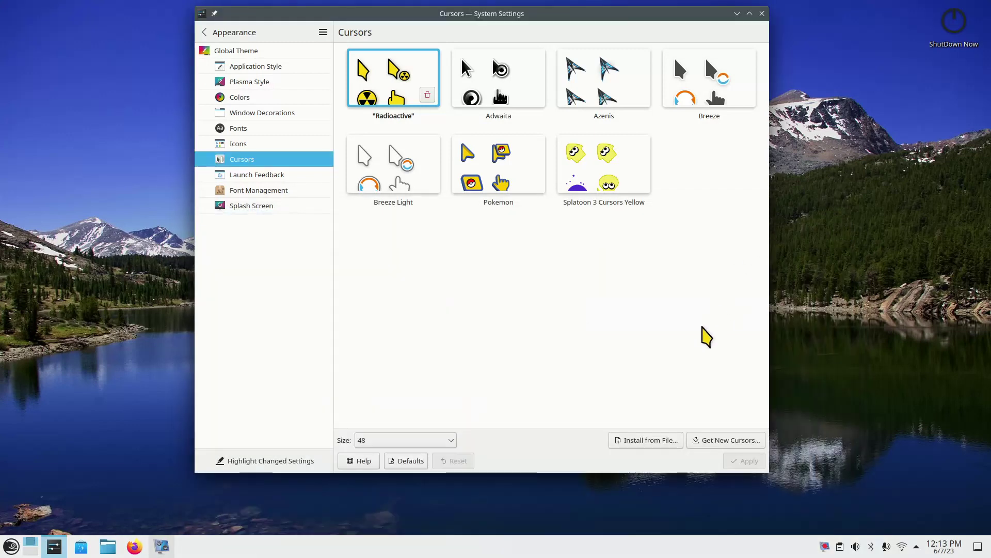
- Check the downloadable cursors dialog again and close it
{"action": "left_click", "coordinate": [722, 440]}
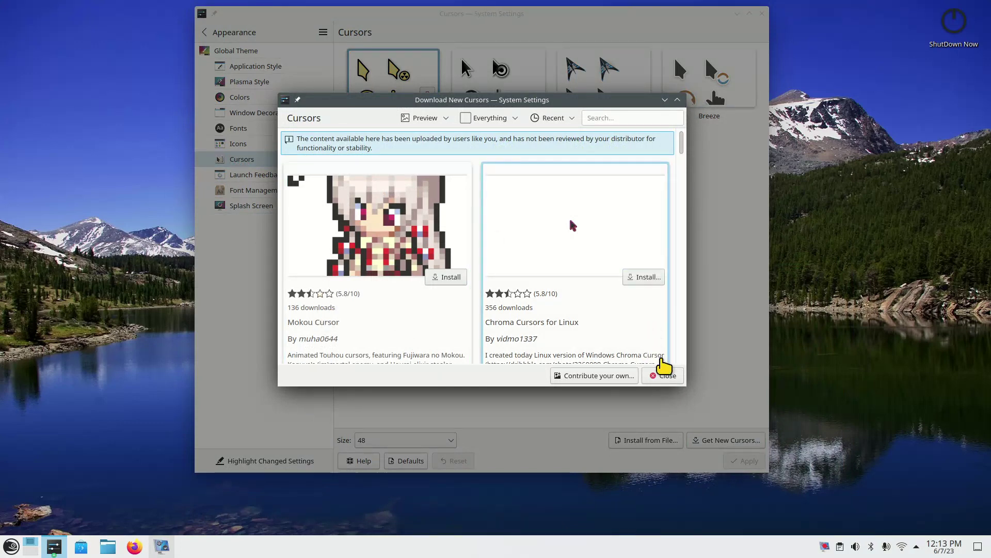
{"action": "left_click", "coordinate": [664, 376]}
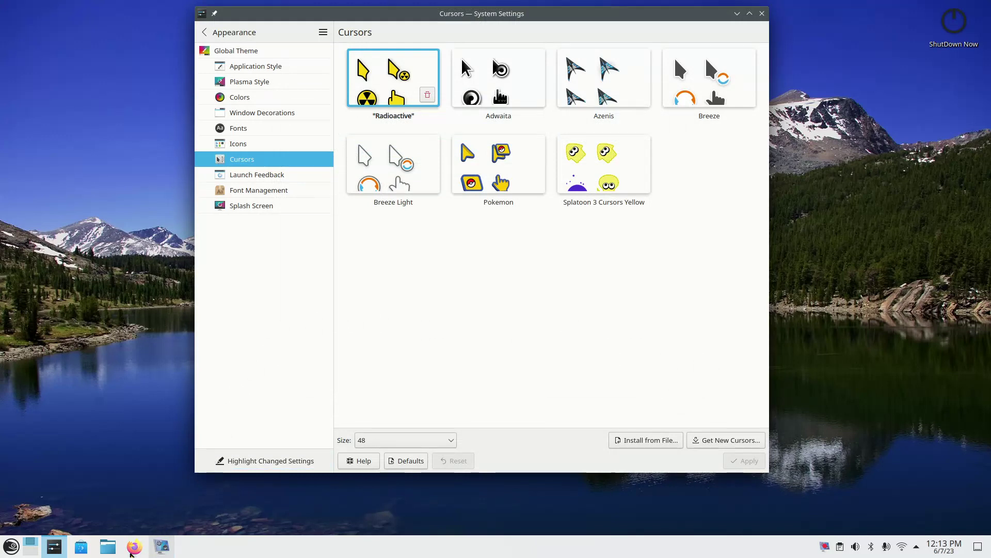
- Switch to Firefox and review the Linux for Seniors channel's video count, About description and links on YouTube
{"action": "left_click", "coordinate": [135, 550]}
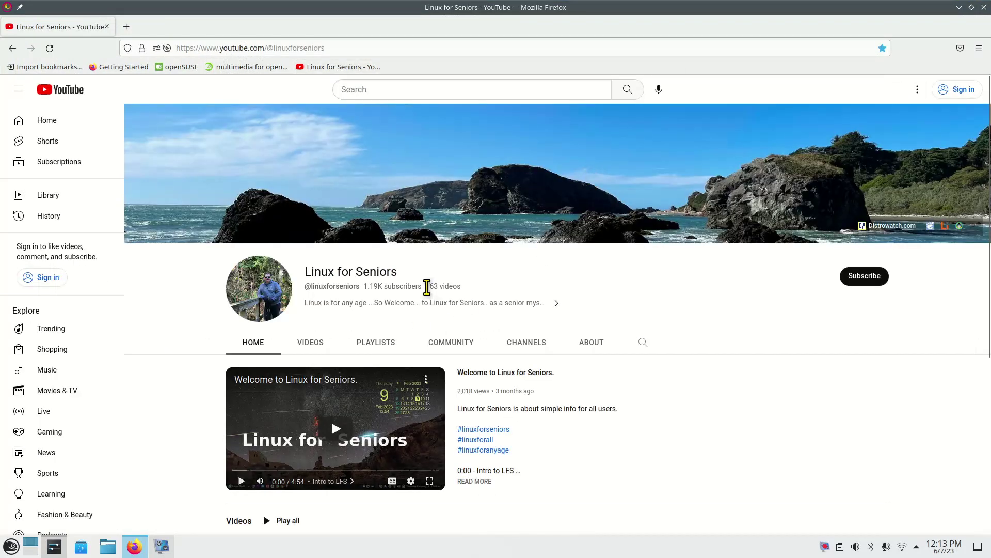
{"action": "left_click_drag", "start_coordinate": [427, 287], "coordinate": [483, 290]}
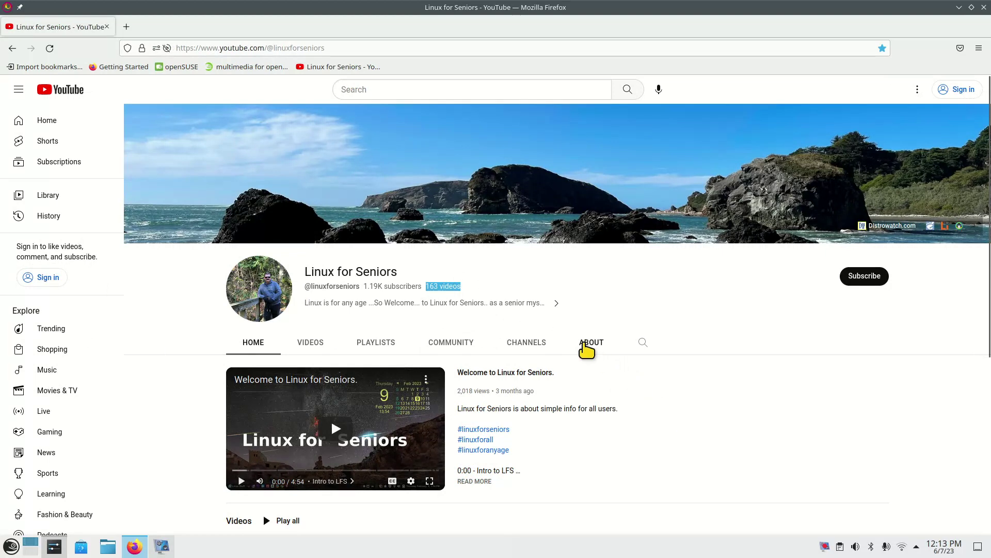
{"action": "left_click", "coordinate": [590, 343]}
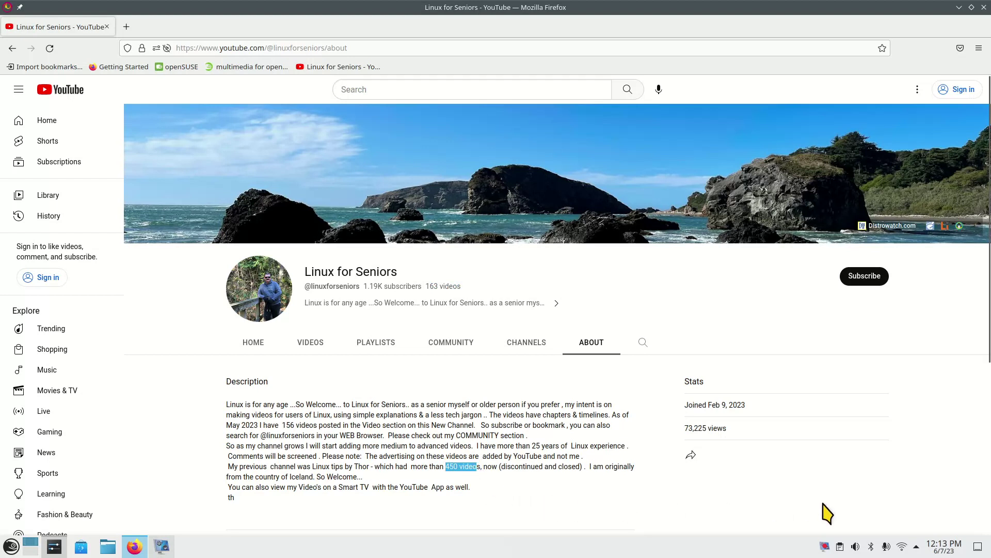
{"action": "scroll", "coordinate": [823, 461], "scroll_direction": "down", "scroll_amount": 4}
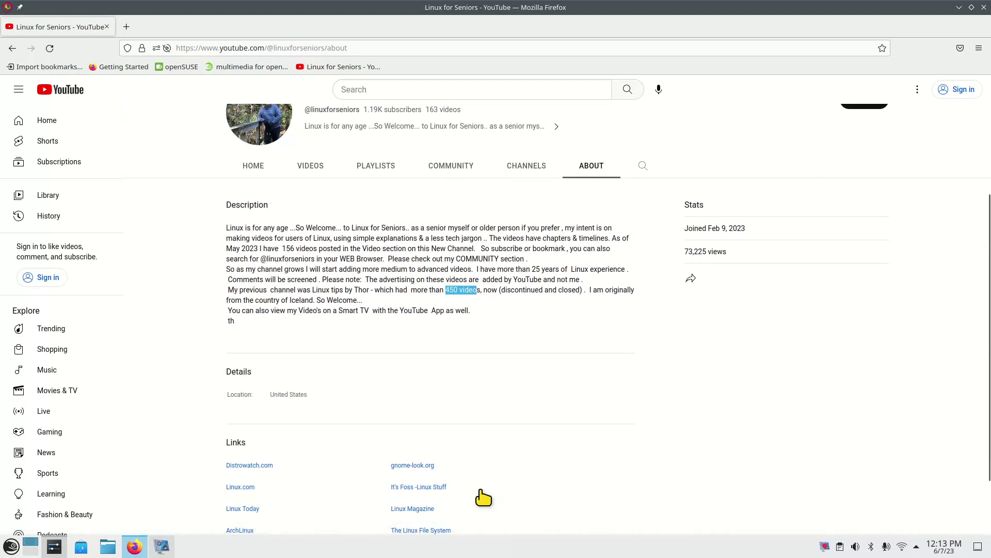
{"action": "scroll", "coordinate": [780, 443], "scroll_direction": "up", "scroll_amount": 4}
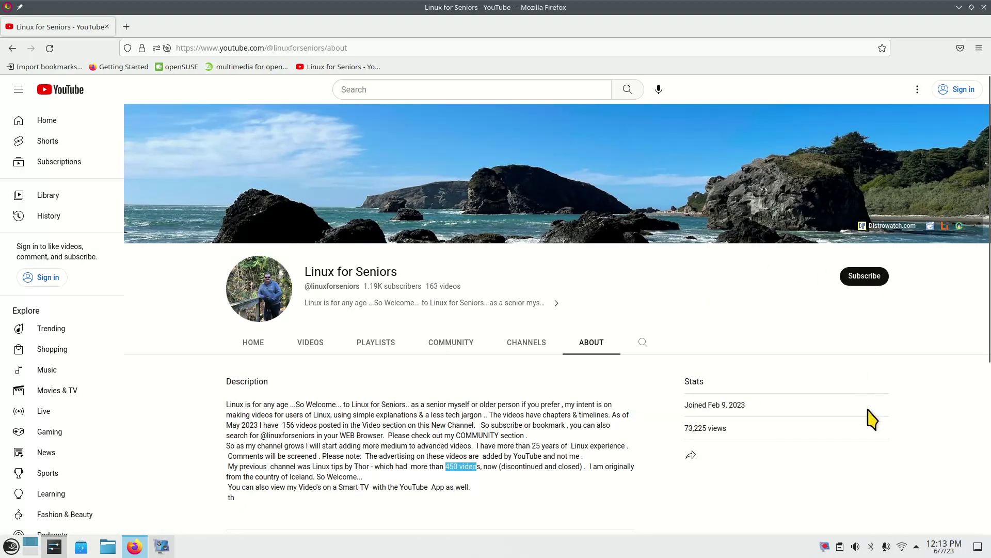
- Open the channel's gnome-look.org link and show the site's Cursors category
{"action": "scroll", "coordinate": [873, 419], "scroll_direction": "up", "scroll_amount": 5}
{"action": "scroll", "coordinate": [873, 419], "scroll_direction": "down", "scroll_amount": 6}
{"action": "scroll", "coordinate": [873, 420], "scroll_direction": "up", "scroll_amount": 2}
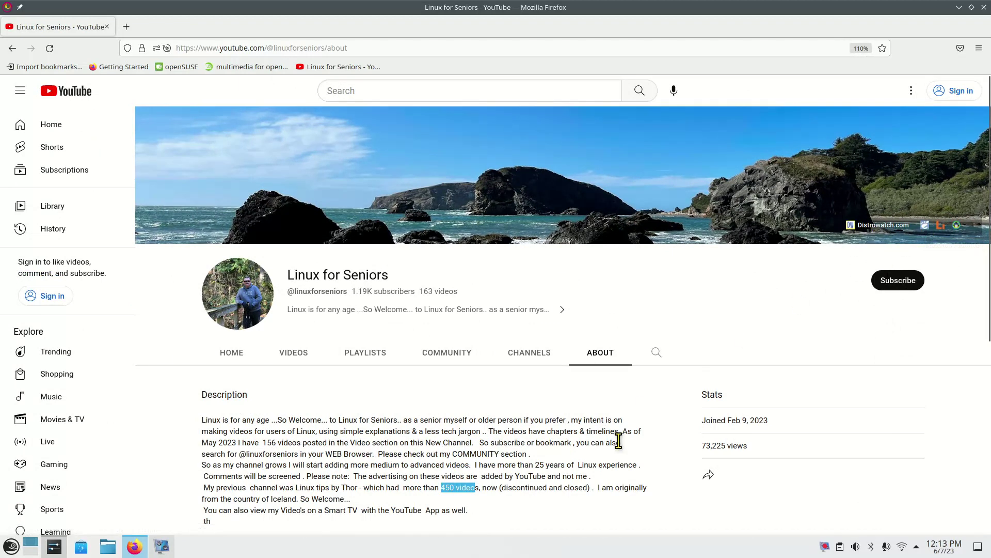
{"action": "scroll", "coordinate": [621, 447], "scroll_direction": "down", "scroll_amount": 5}
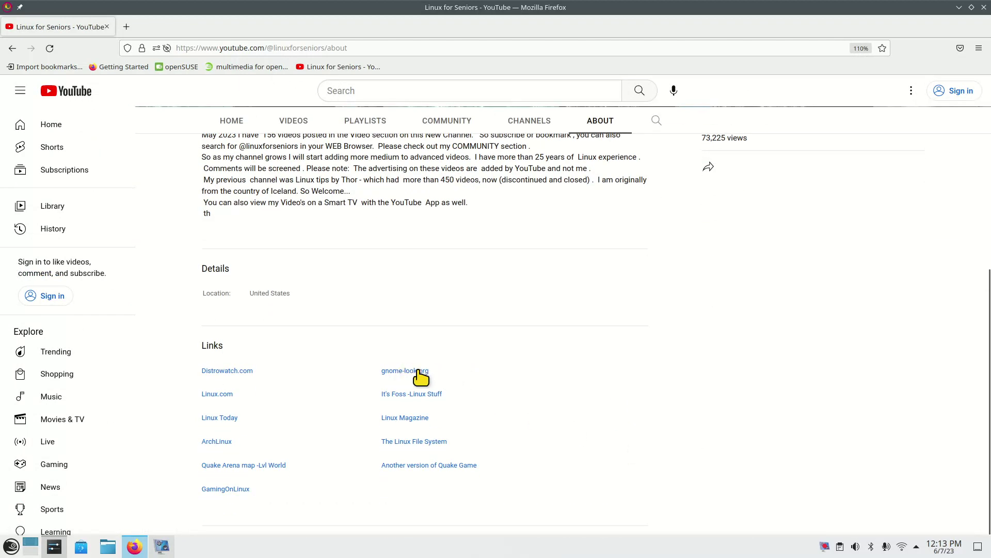
{"action": "left_click", "coordinate": [416, 372]}
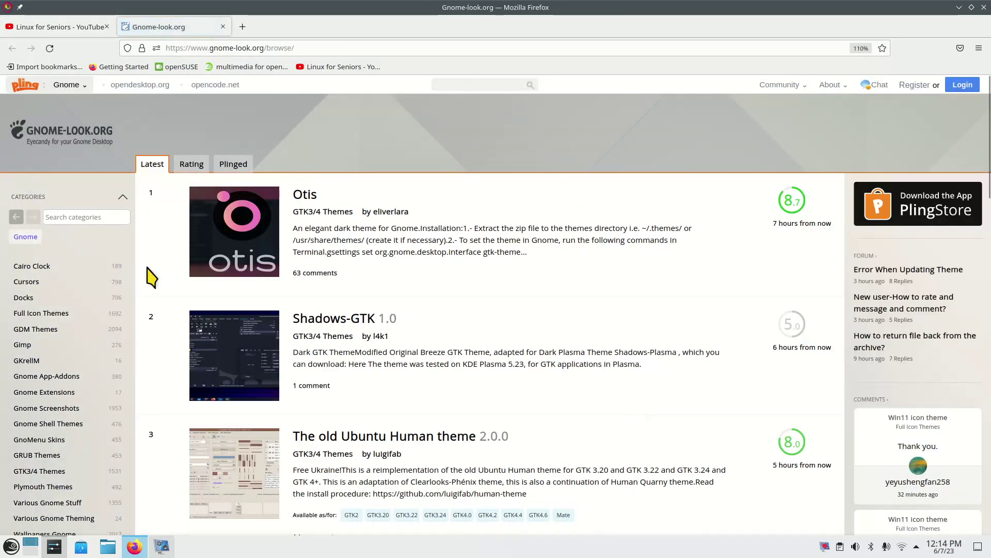
{"action": "left_click", "coordinate": [81, 283]}
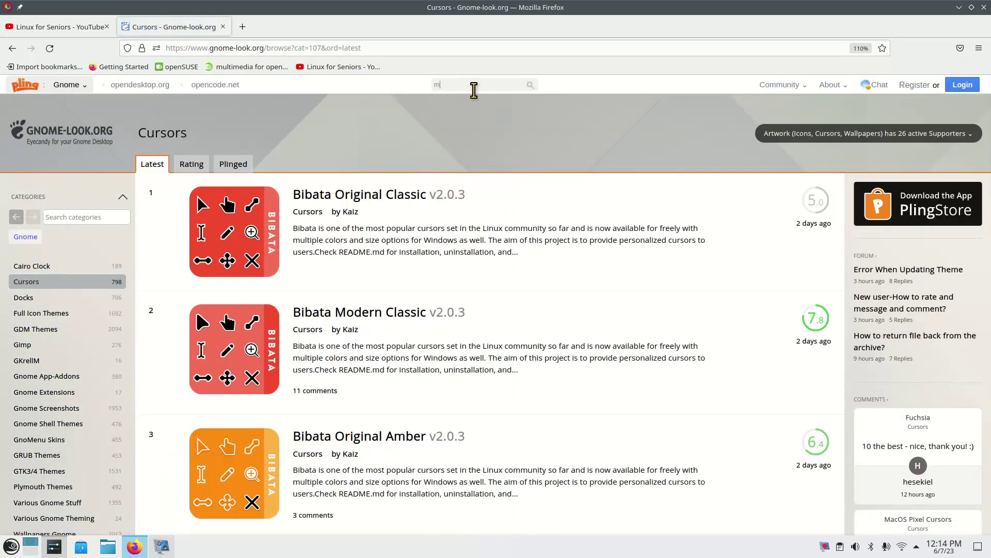
- Search the site for "moko" and open the Mokou Cursor product page
{"action": "left_click", "coordinate": [474, 91]}
{"action": "type", "text": "moko"}
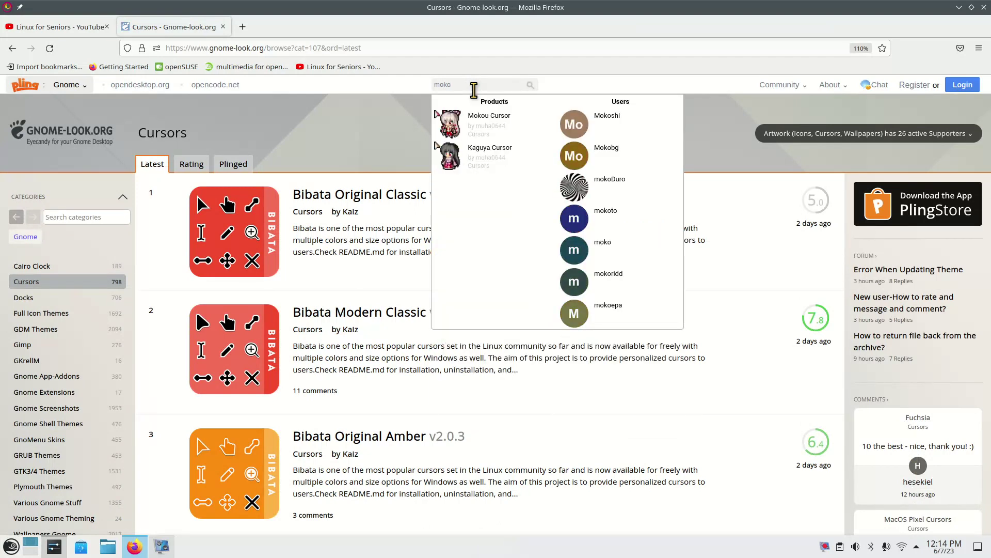
{"action": "left_click", "coordinate": [475, 122]}
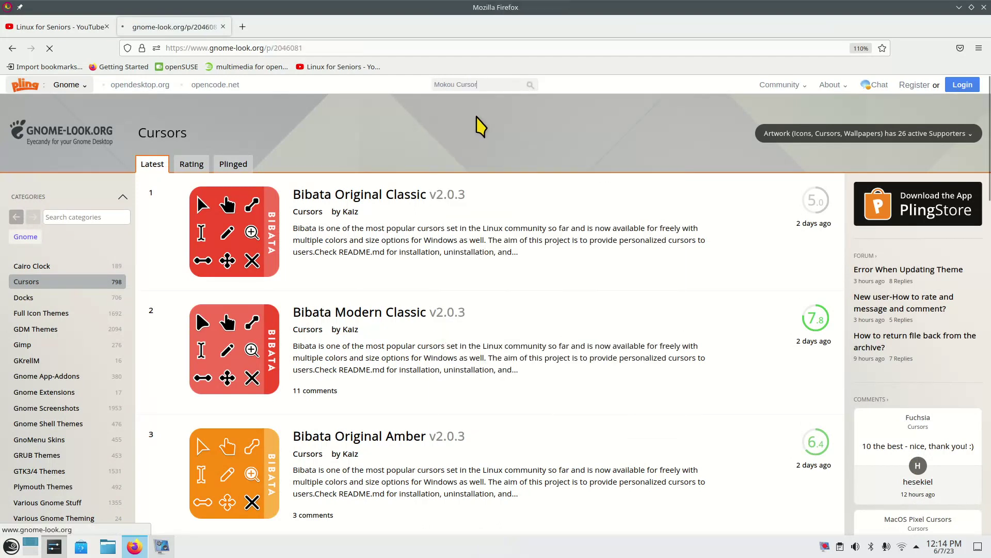
- Download Mokou.zip from the Mokou Cursor files list
{"action": "scroll", "coordinate": [477, 320], "scroll_direction": "down", "scroll_amount": 4}
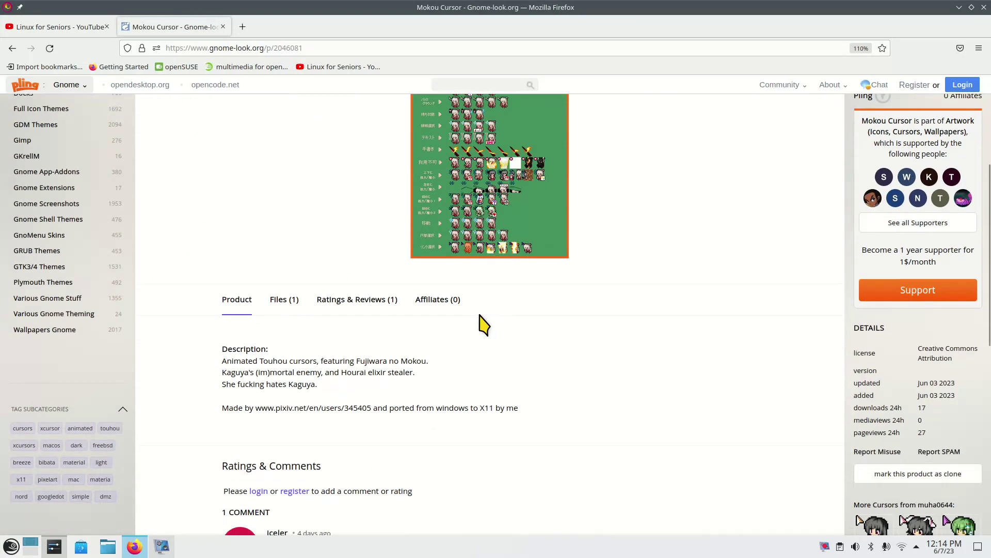
{"action": "left_click", "coordinate": [285, 302]}
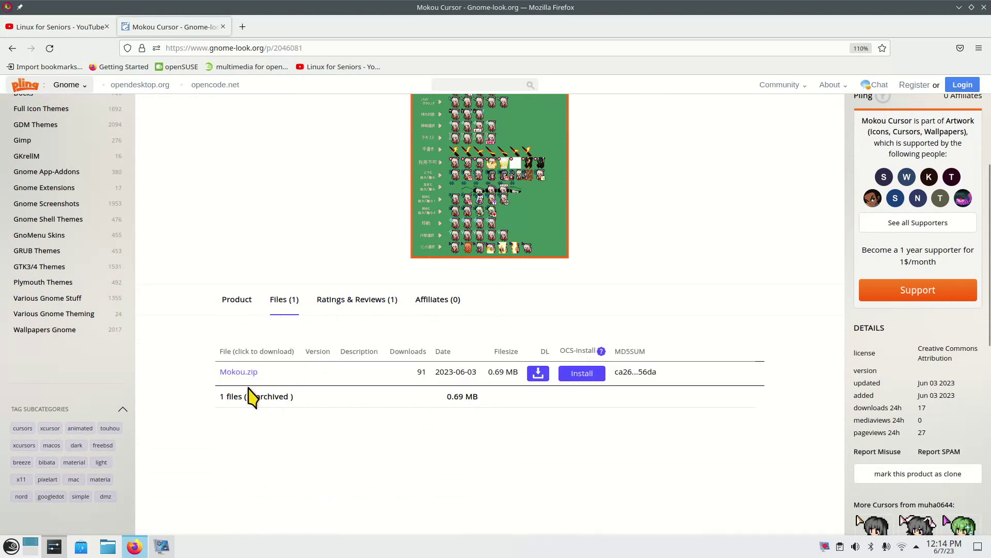
{"action": "left_click", "coordinate": [224, 381]}
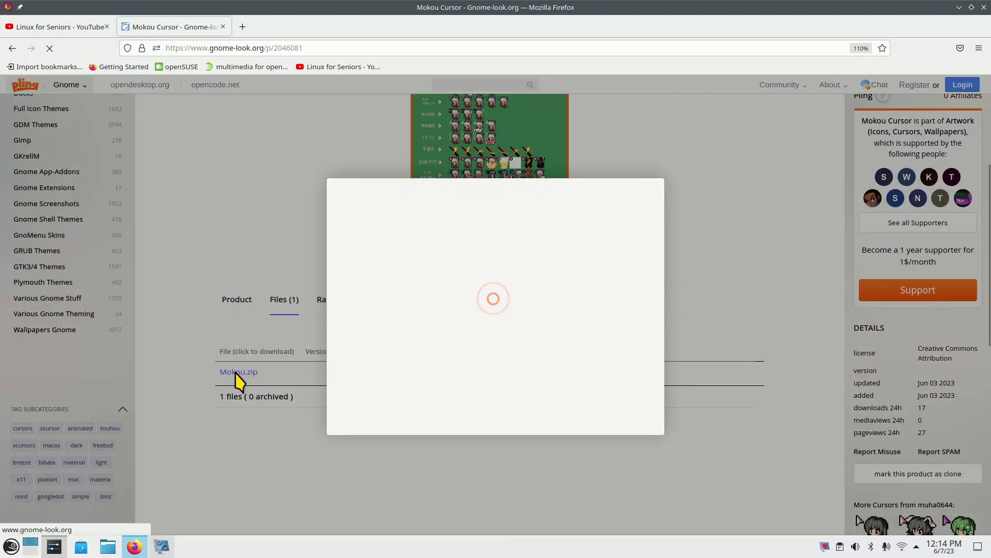
{"action": "left_click", "coordinate": [489, 285]}
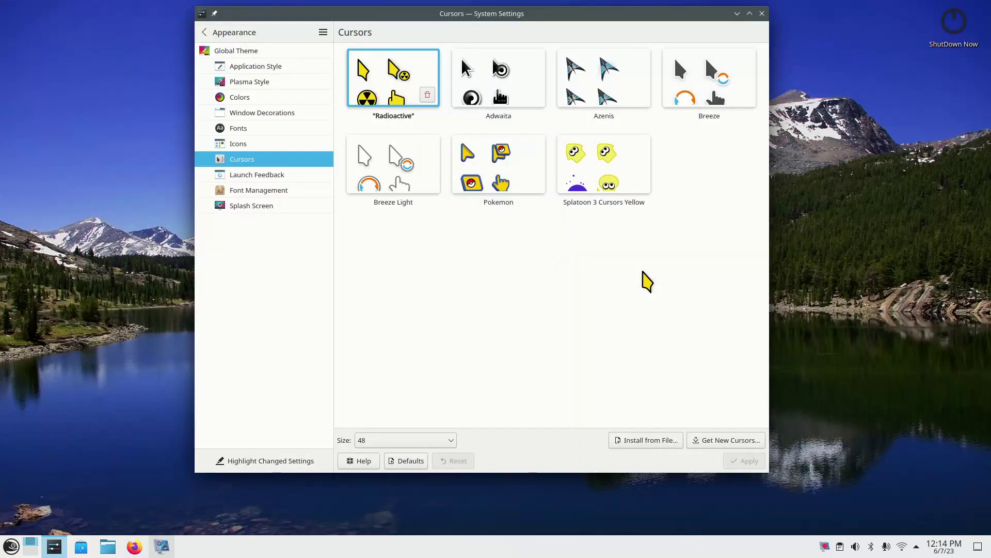
- Switch to the Dolphin file manager, show the Downloads folder and enlarge its icons
{"action": "left_click", "coordinate": [106, 545]}
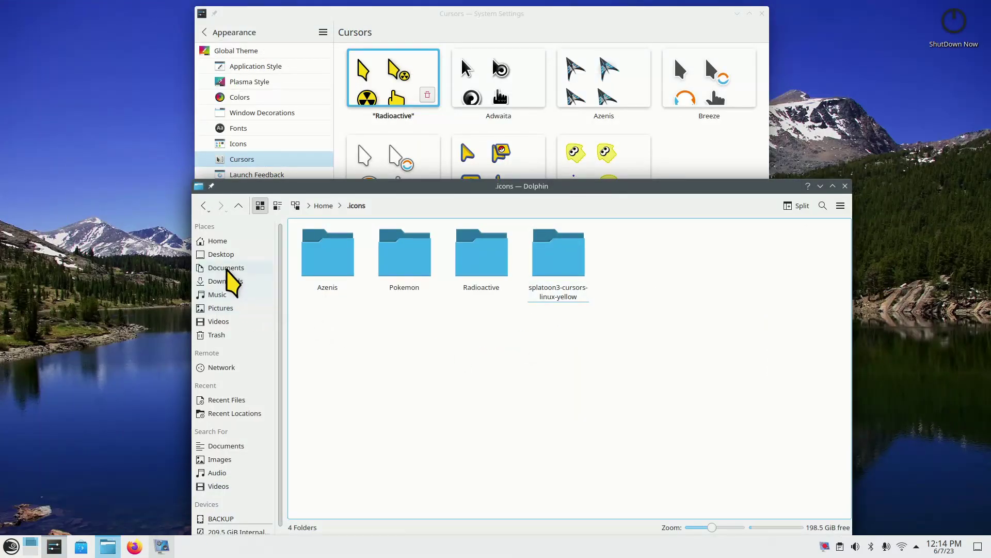
{"action": "left_click", "coordinate": [246, 282]}
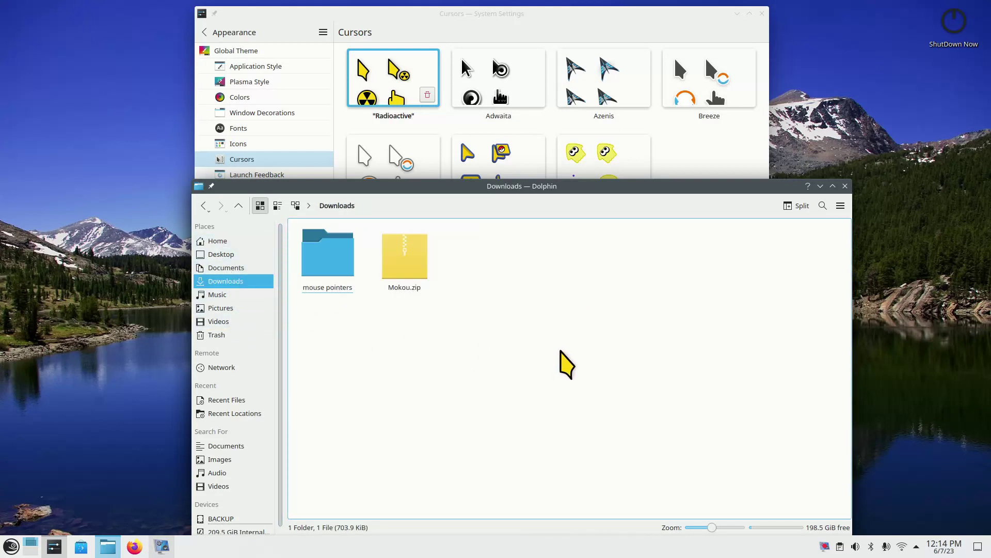
{"action": "scroll", "coordinate": [593, 376], "scroll_direction": "down", "scroll_amount": 3, "text": "ctrl"}
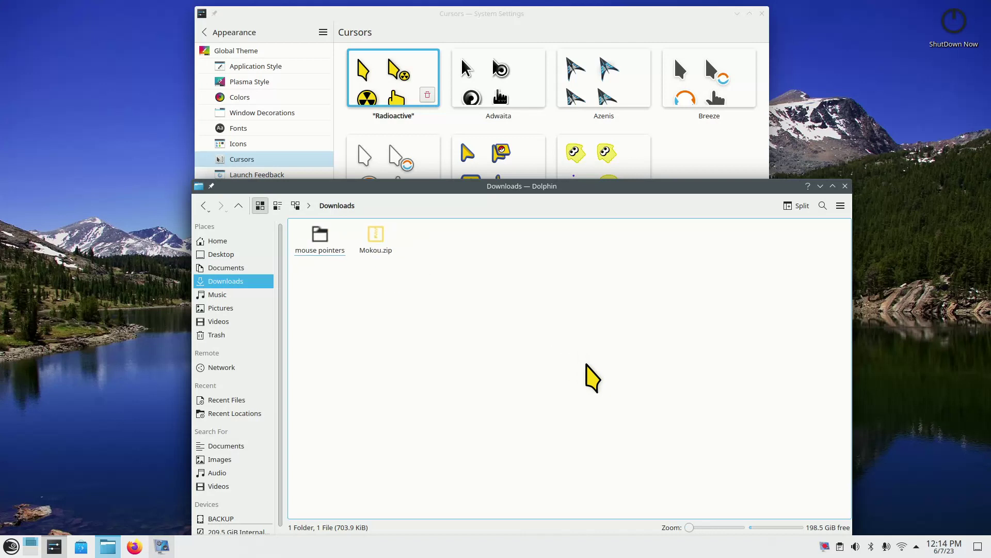
{"action": "scroll", "coordinate": [593, 377], "scroll_direction": "up", "scroll_amount": 5, "text": "ctrl"}
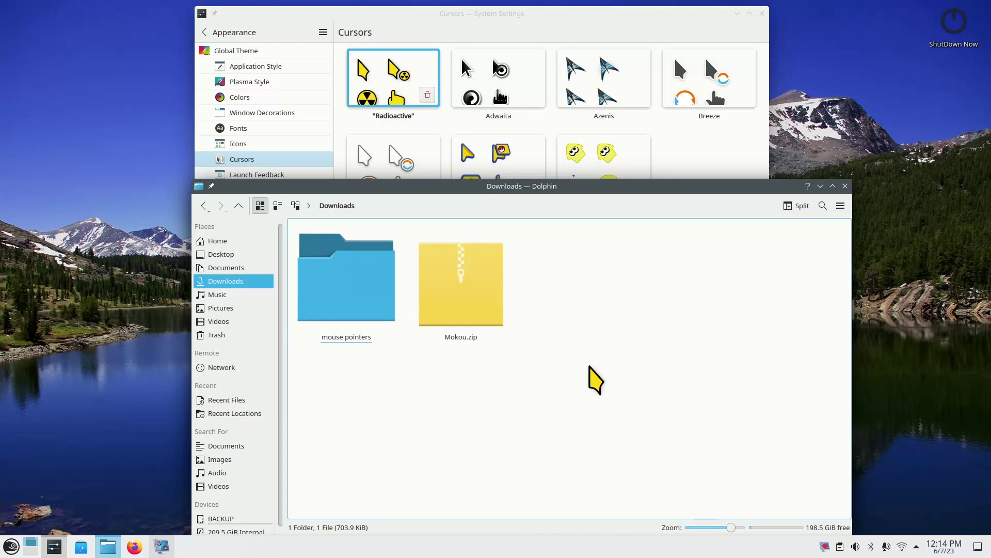
- Open the mouse pointers folder and compare its cursor archives with the themes in the Cursors settings
{"action": "left_click", "coordinate": [339, 284]}
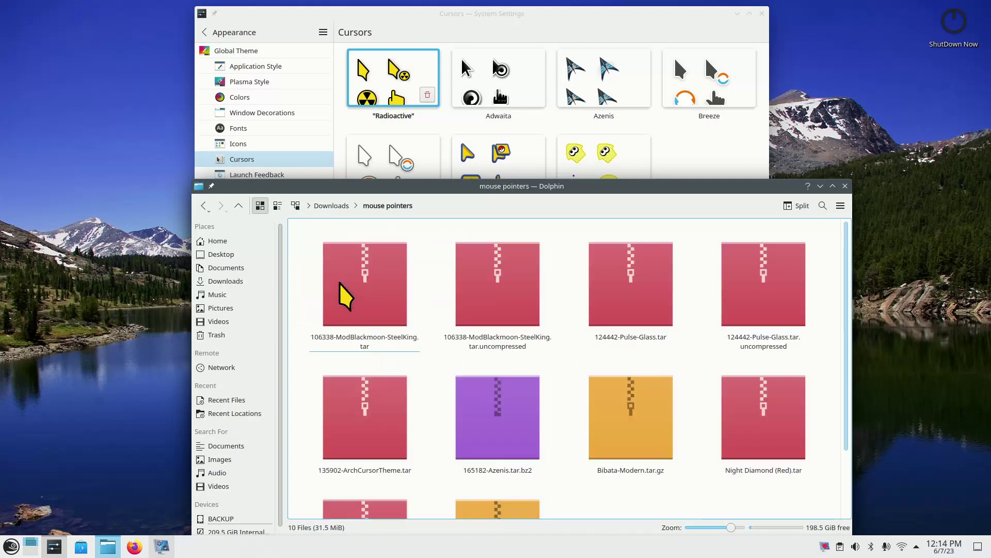
{"action": "scroll", "coordinate": [443, 345], "scroll_direction": "down", "scroll_amount": 1, "text": "ctrl"}
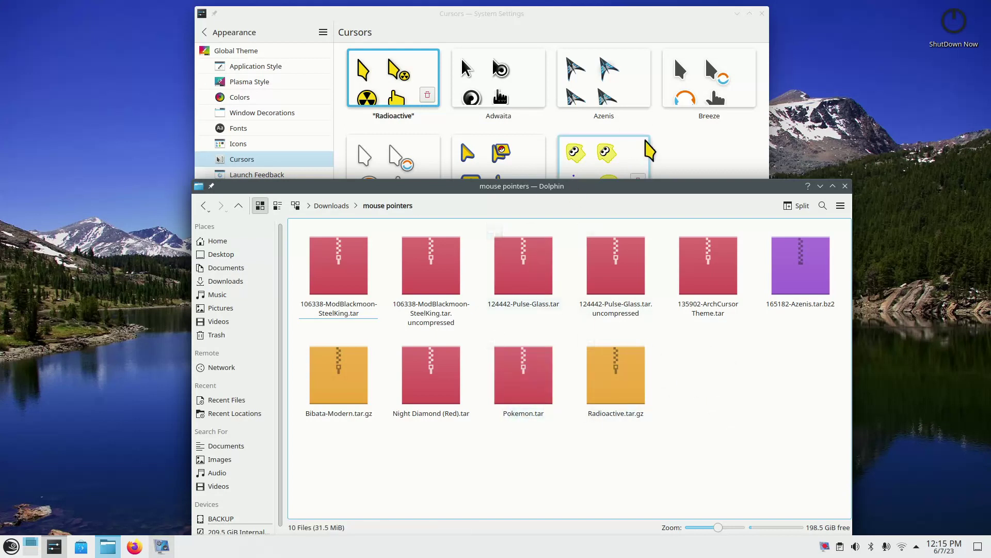
{"action": "left_click", "coordinate": [697, 144]}
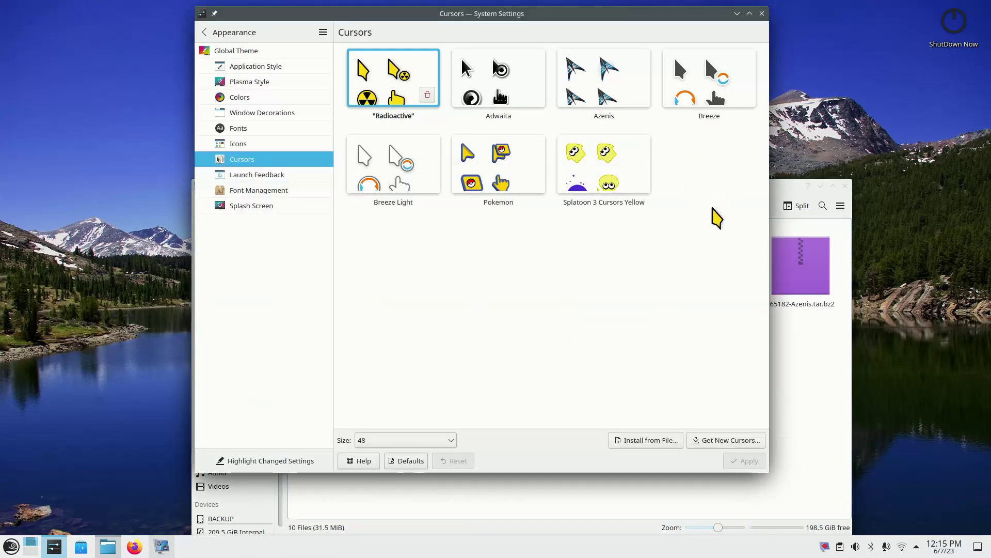
{"action": "left_click", "coordinate": [804, 400]}
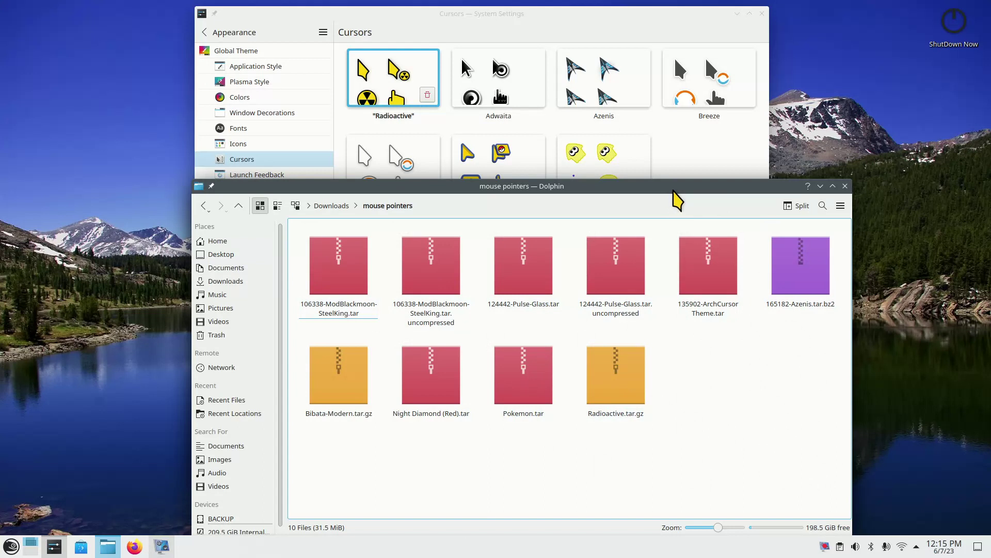
- Return to the Downloads folder, reposition the file manager window and open Mokou.zip in Ark
{"action": "left_click", "coordinate": [512, 200]}
{"action": "left_click", "coordinate": [329, 205]}
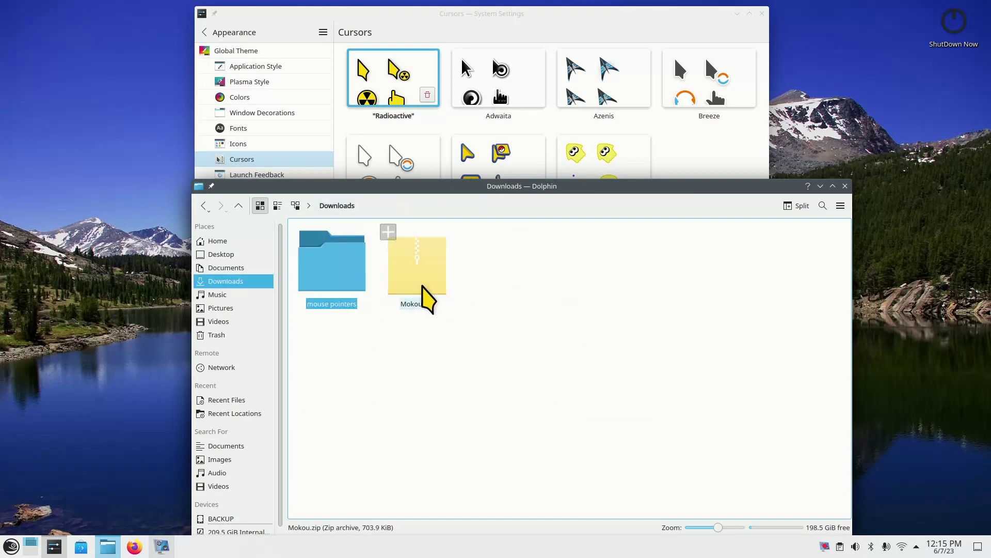
{"action": "left_click_drag", "start_coordinate": [670, 190], "coordinate": [522, 71]}
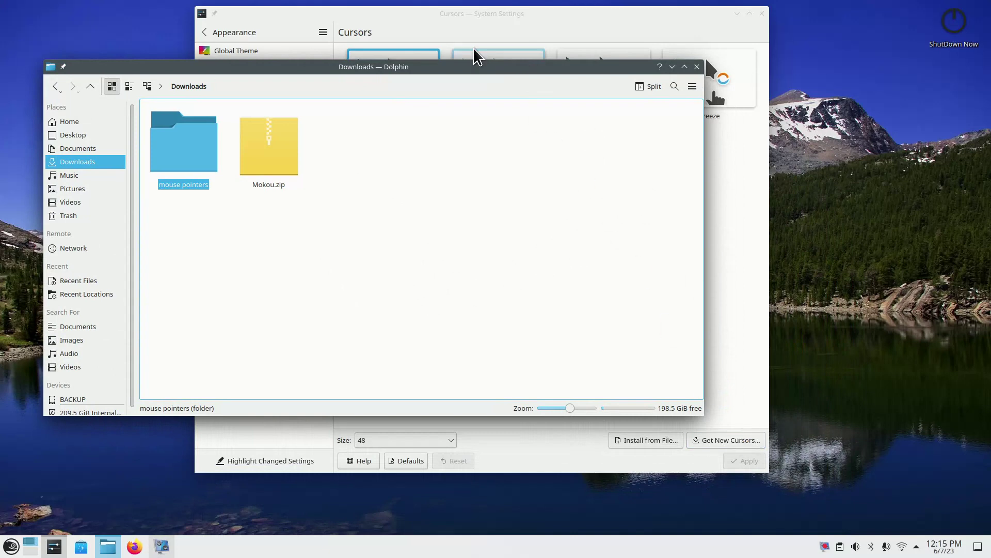
{"action": "left_click_drag", "start_coordinate": [479, 72], "coordinate": [650, 169]}
{"action": "double_click", "coordinate": [454, 255]}
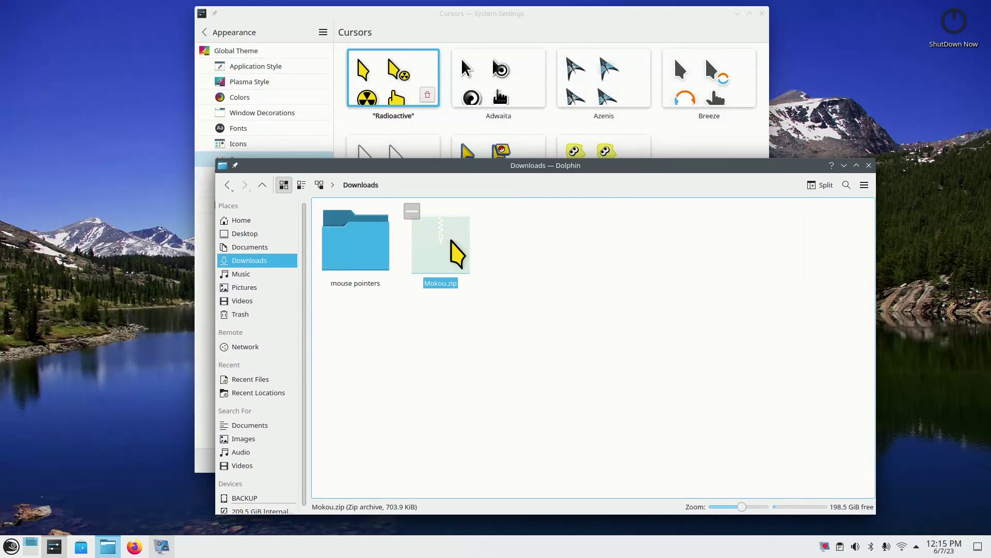
- Check Ark's version and program information, and close the information dialog
{"action": "left_click", "coordinate": [646, 155]}
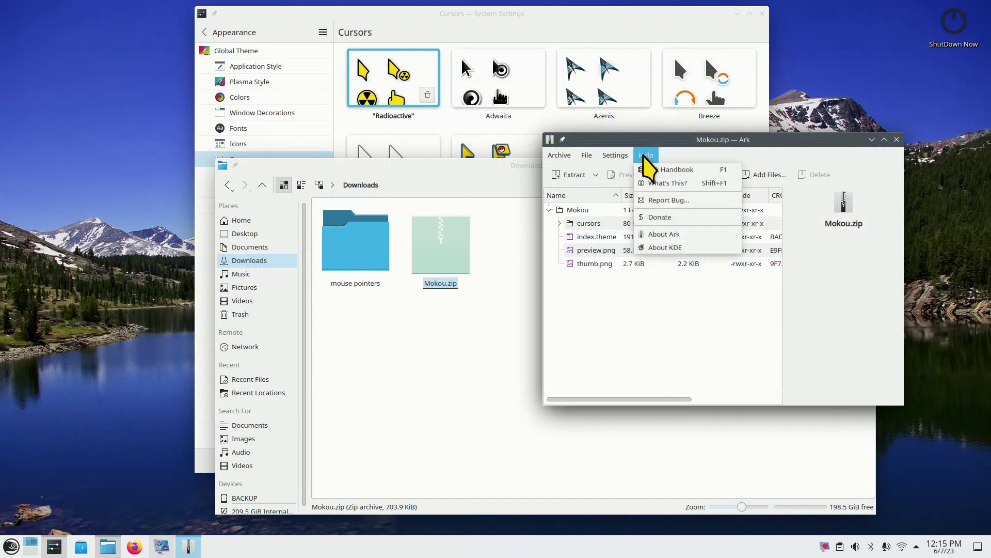
{"action": "left_click", "coordinate": [676, 235]}
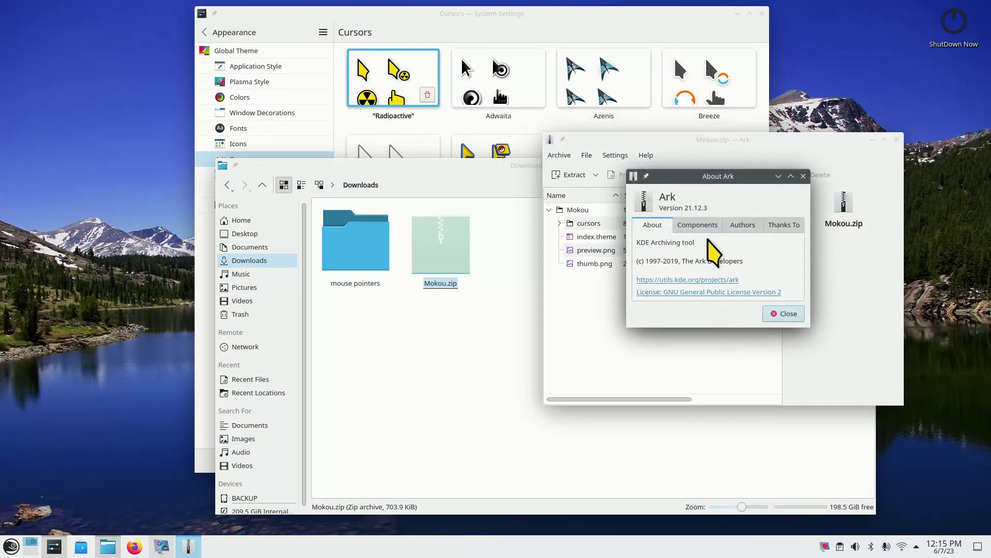
{"action": "left_click", "coordinate": [783, 315]}
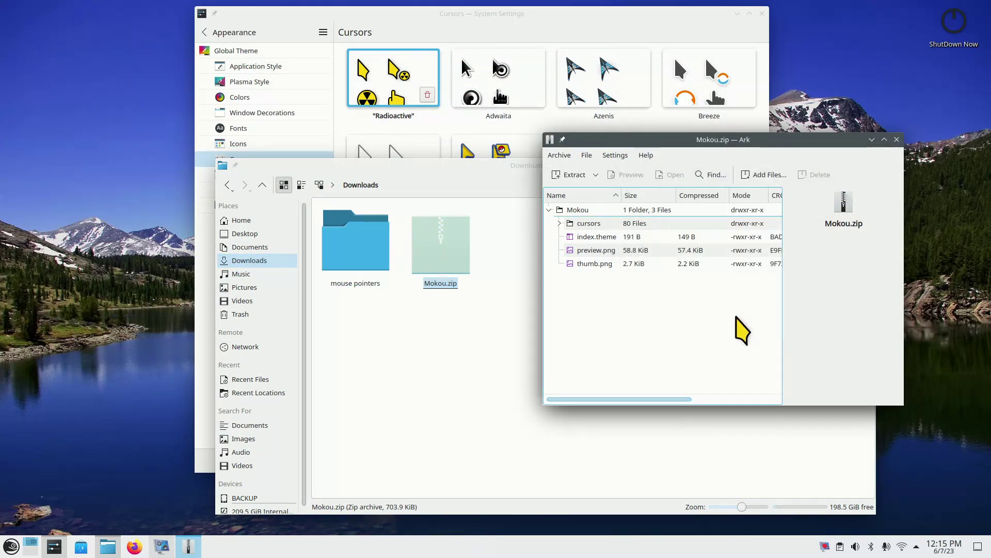
- Extract only the selected index.theme file from Mokou.zip into Downloads and close Ark
{"action": "left_click", "coordinate": [592, 238]}
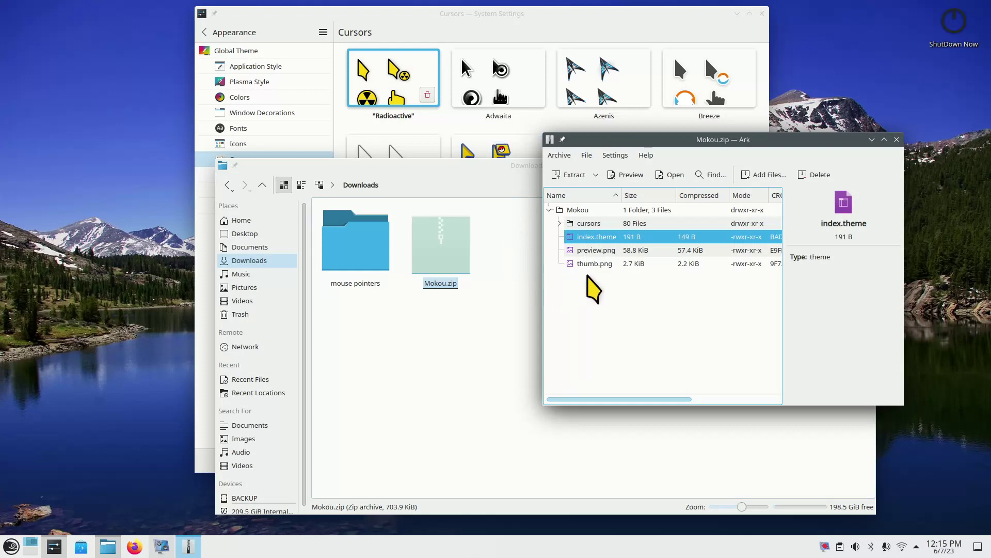
{"action": "left_click", "coordinate": [567, 175]}
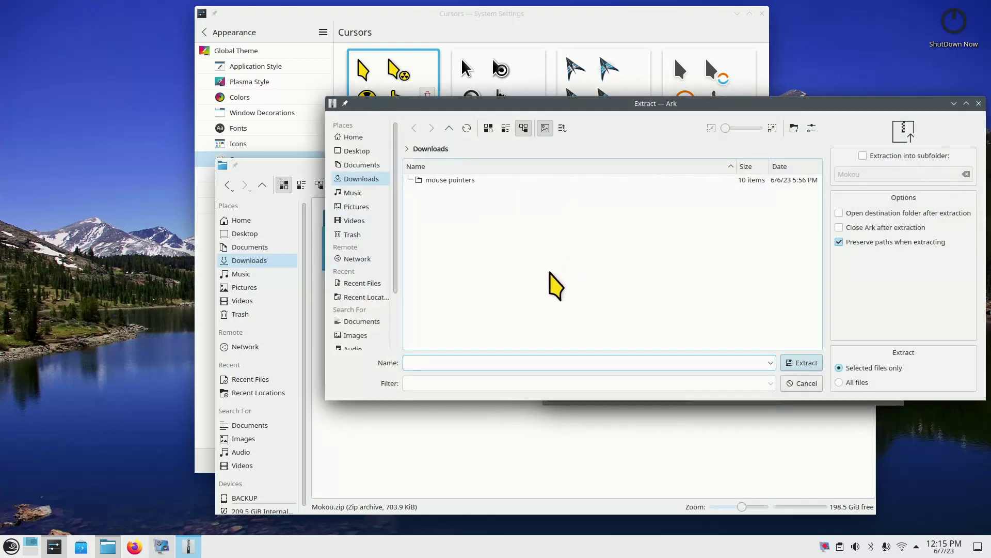
{"action": "left_click", "coordinate": [800, 362]}
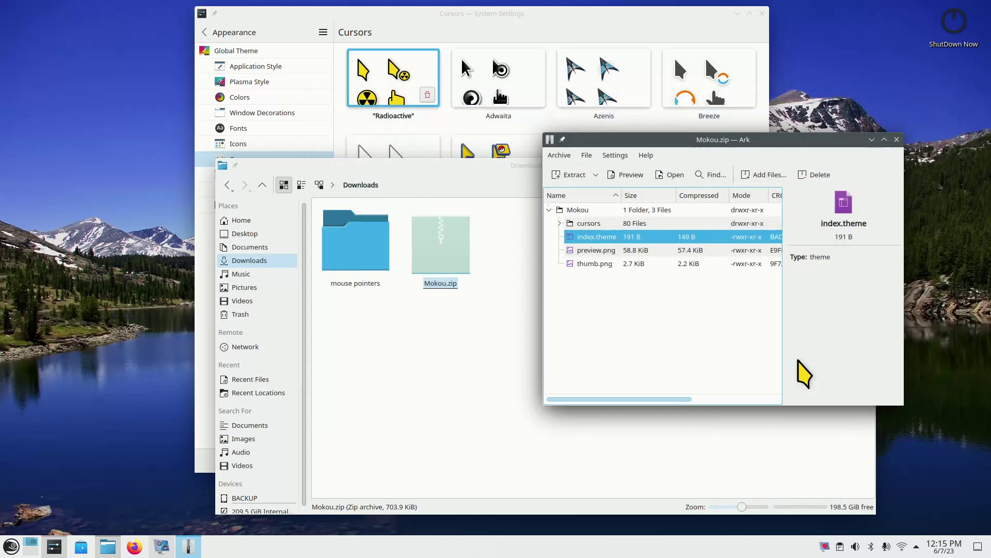
{"action": "left_click", "coordinate": [897, 140]}
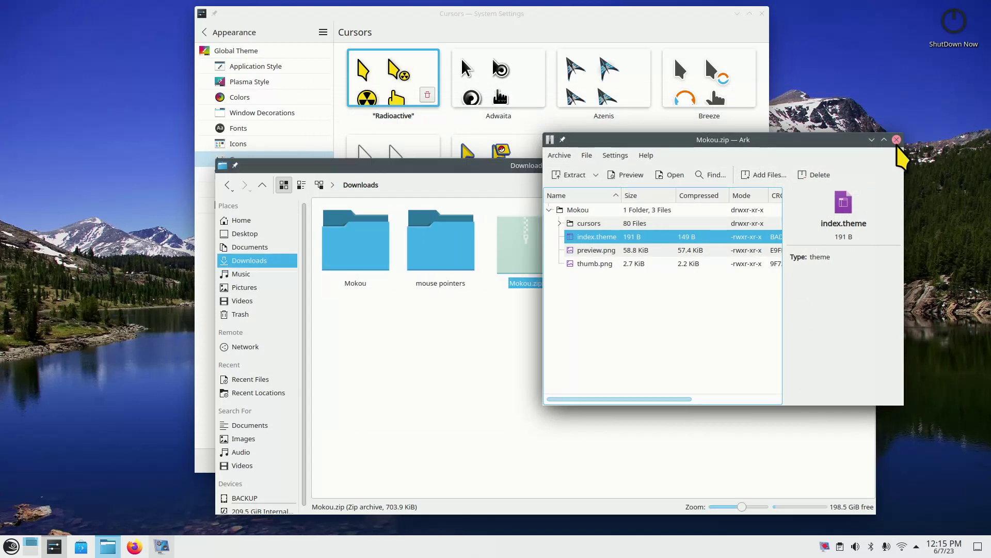
- Check the contents of the extracted Mokou folder, return to Downloads and move that folder to the trash
{"action": "double_click", "coordinate": [361, 248]}
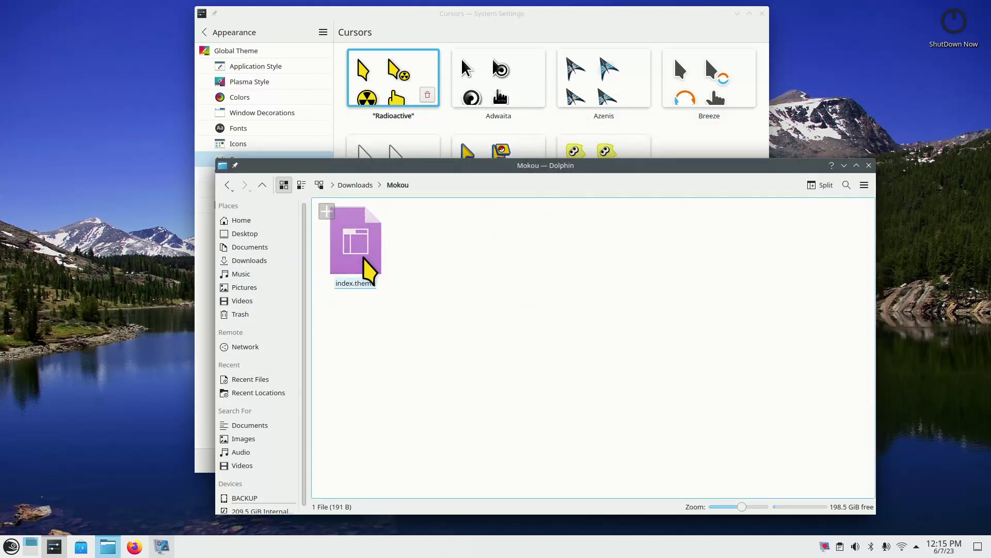
{"action": "left_click", "coordinate": [228, 185]}
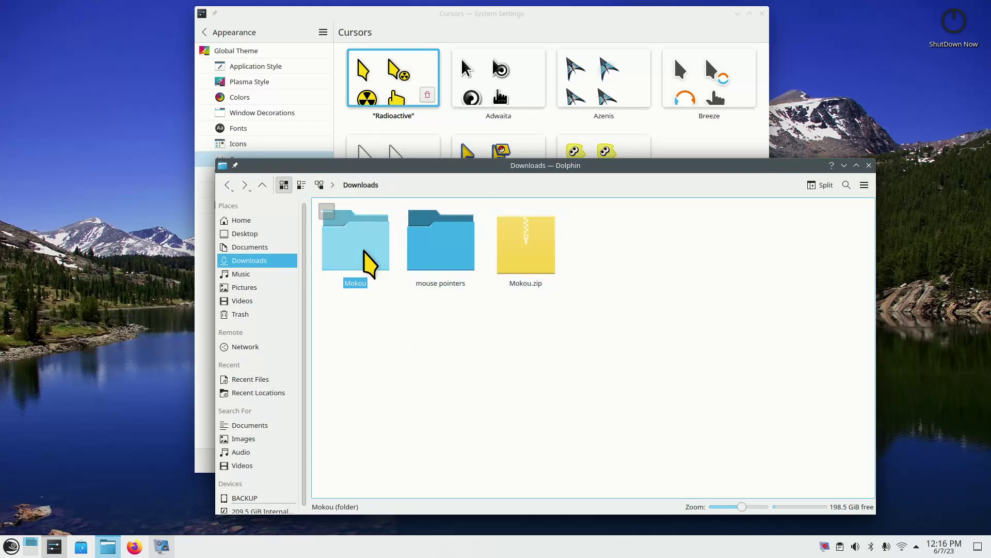
{"action": "key", "text": "Delete"}
- Extract all files of Mokou.zip into Downloads with Ark, close Ark and open the extracted Mokou folder
{"action": "left_click", "coordinate": [452, 251]}
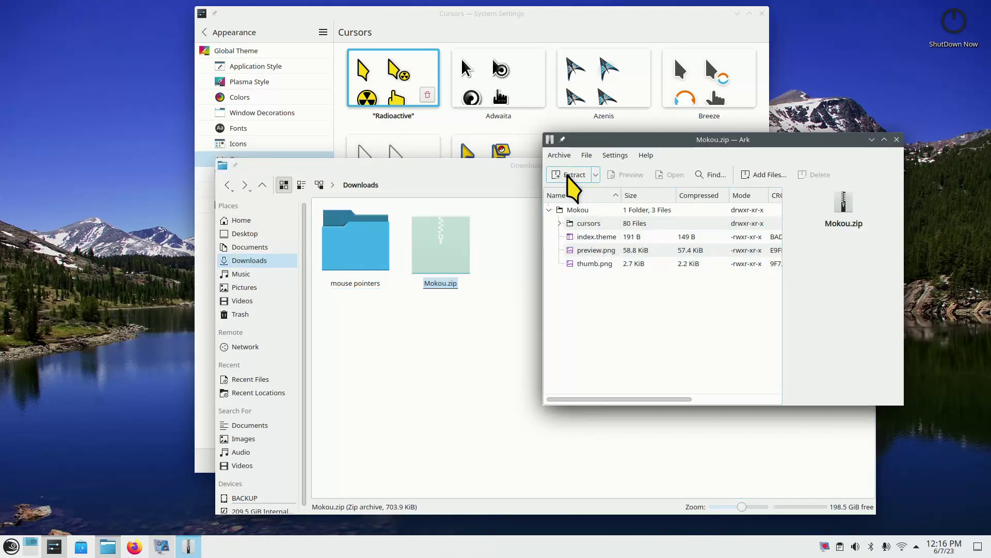
{"action": "left_click", "coordinate": [568, 175]}
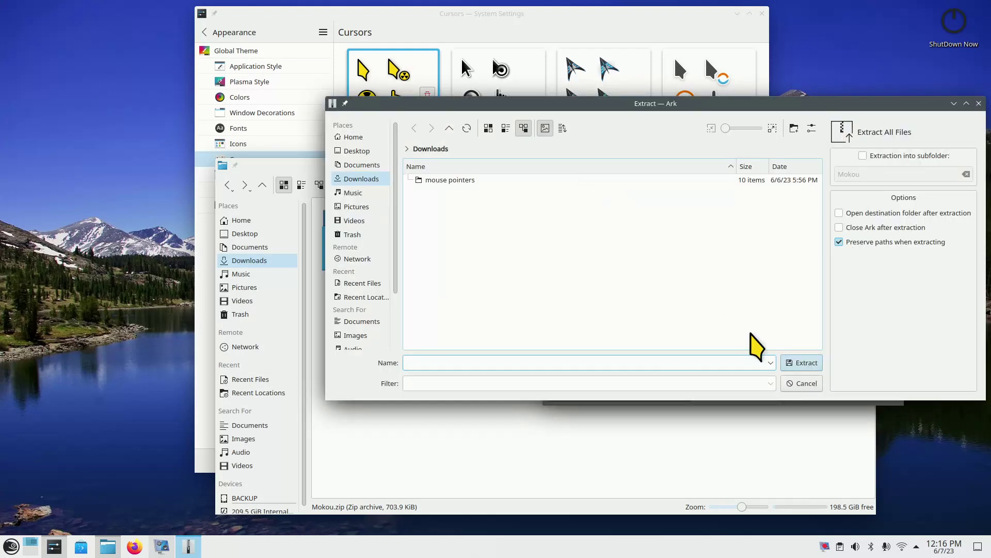
{"action": "left_click", "coordinate": [792, 362]}
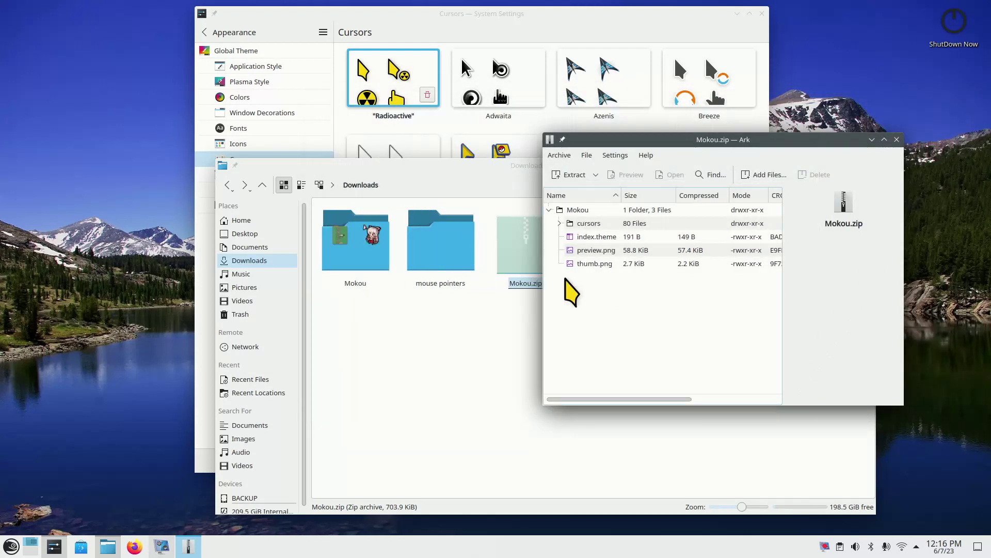
{"action": "left_click", "coordinate": [897, 140]}
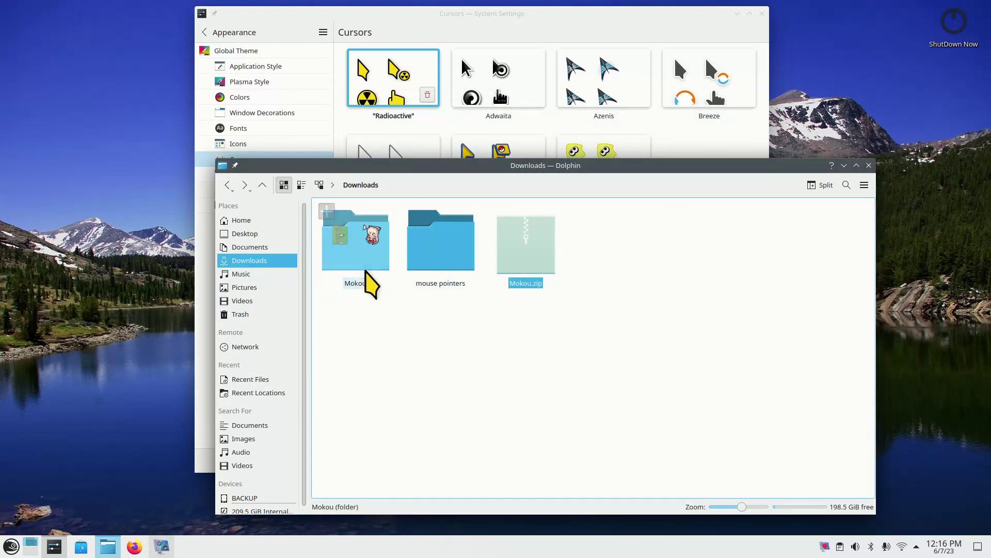
{"action": "left_click", "coordinate": [355, 240]}
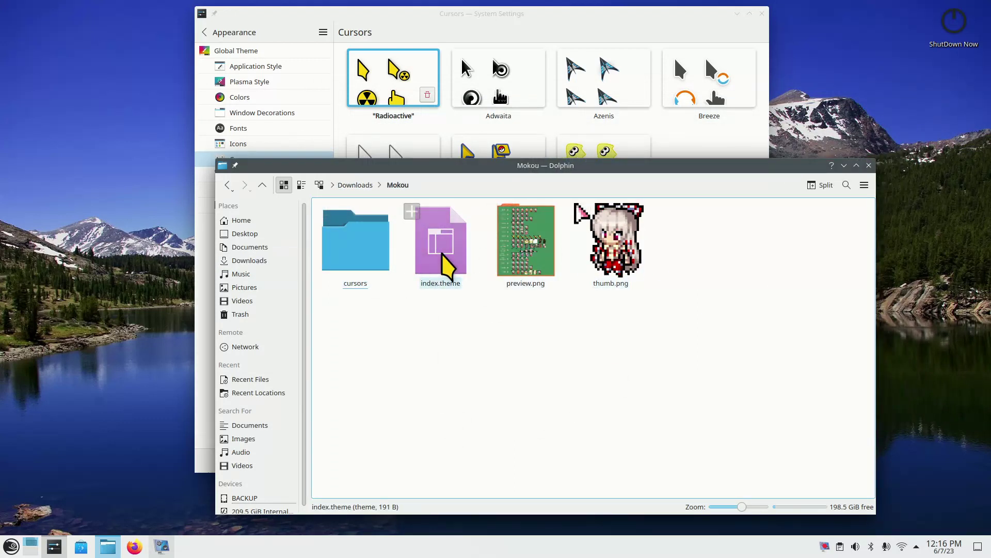
- Move the extracted Mokou folder from Downloads into the .icons folder in the home directory and close Dolphin
{"action": "left_click", "coordinate": [262, 185]}
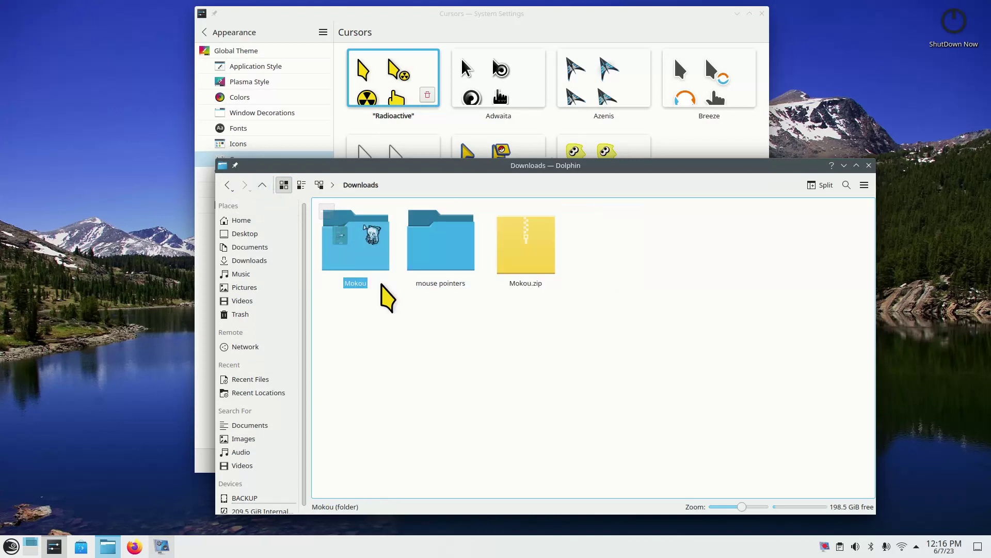
{"action": "right_click", "coordinate": [354, 238]}
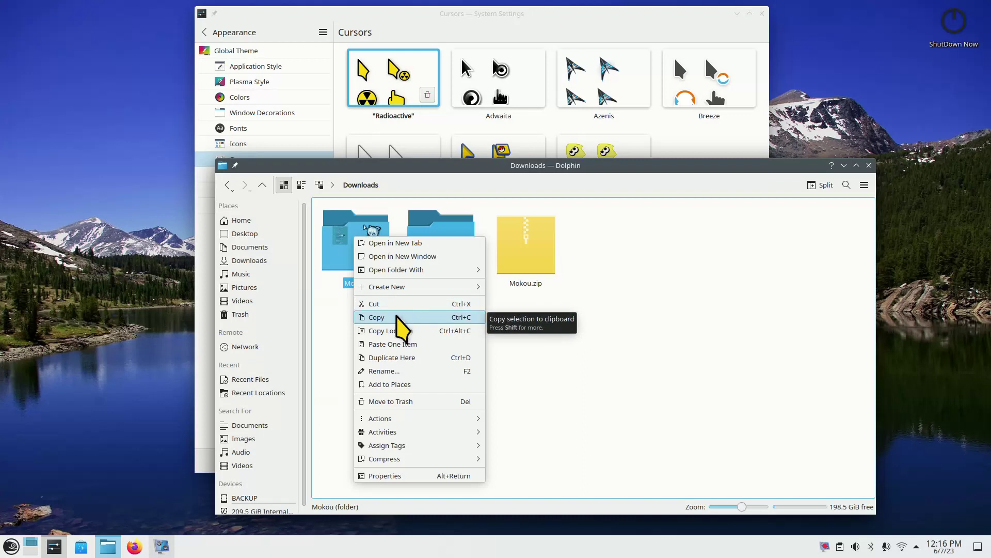
{"action": "left_click", "coordinate": [381, 305]}
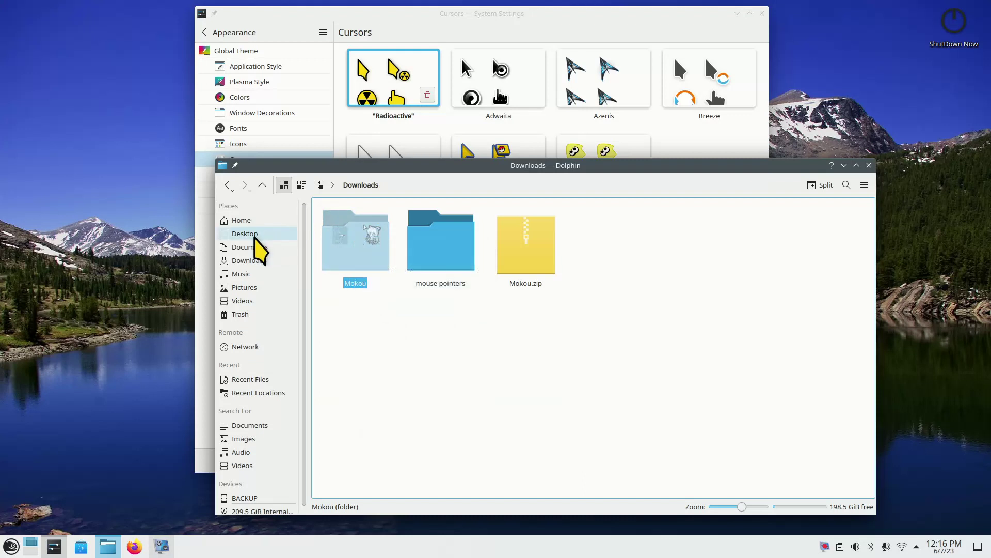
{"action": "left_click", "coordinate": [243, 221]}
{"action": "double_click", "coordinate": [643, 249]}
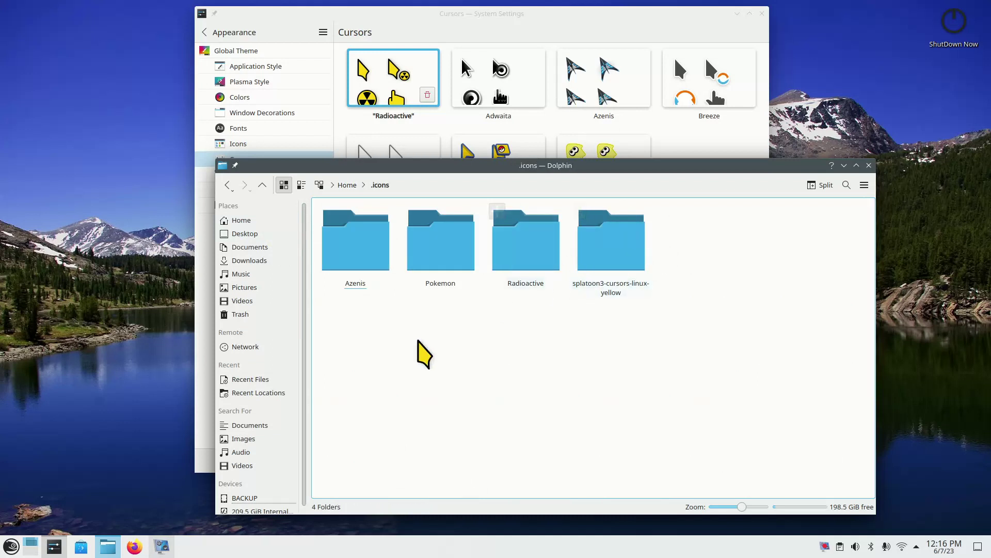
{"action": "right_click", "coordinate": [409, 352]}
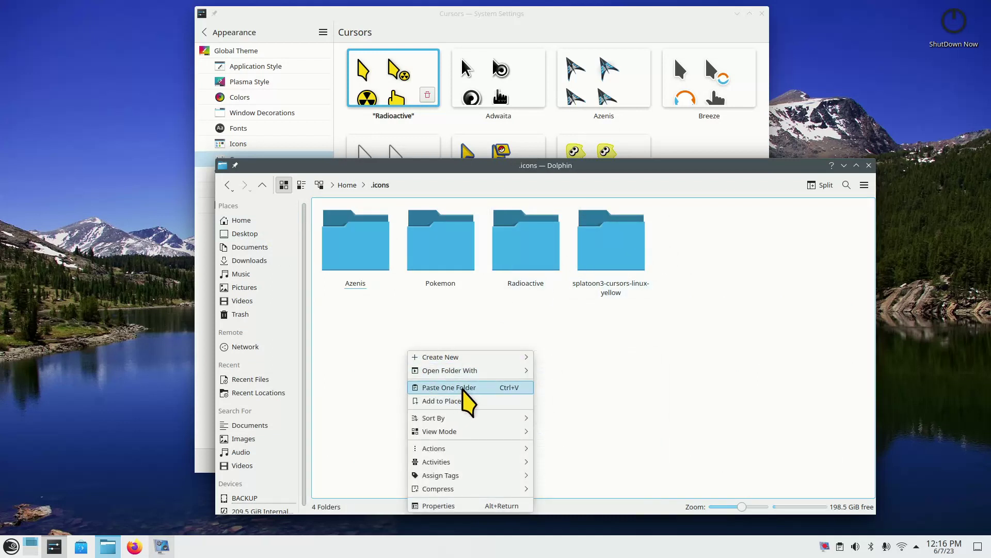
{"action": "left_click", "coordinate": [513, 389]}
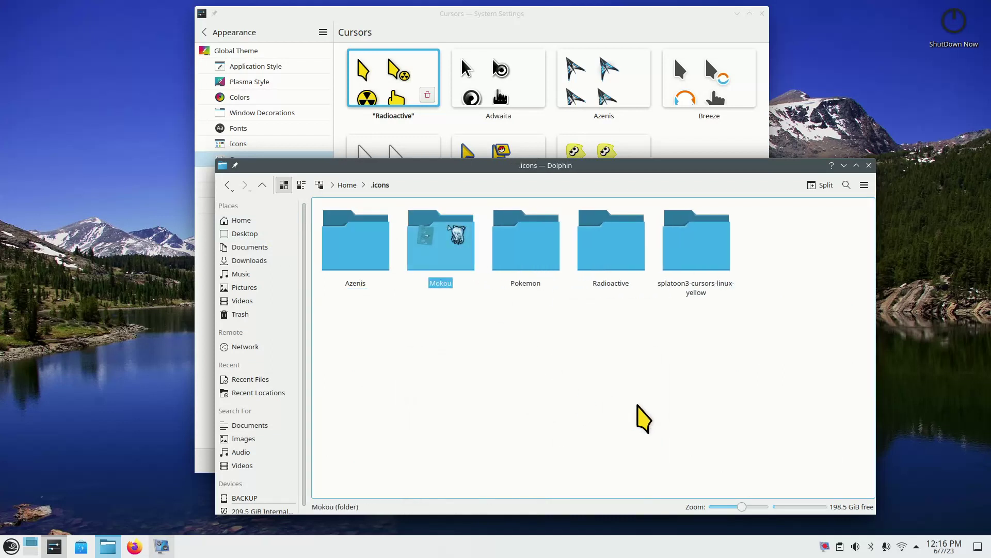
{"action": "left_click", "coordinate": [870, 166]}
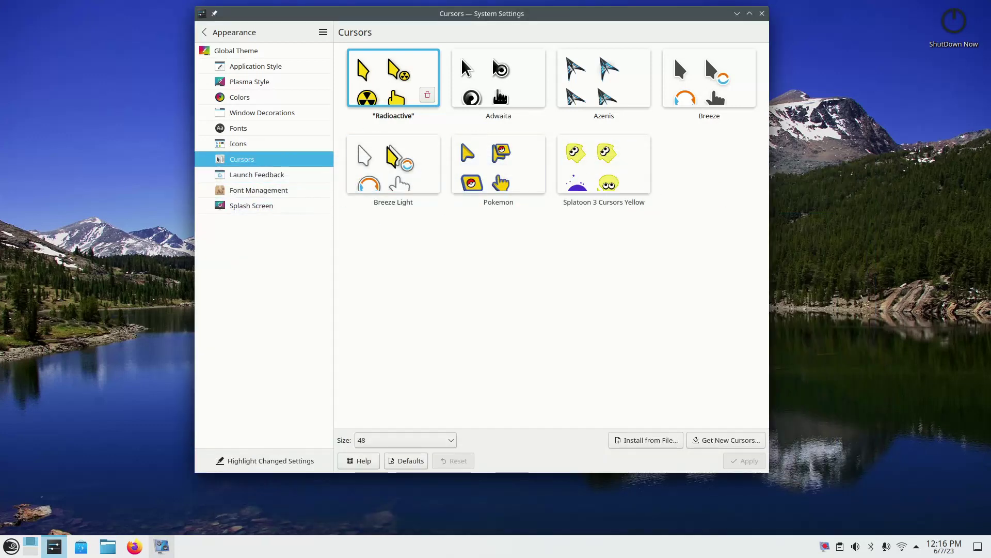
- Reload the list of cursor themes and apply the Mokou cursors theme
{"action": "left_click", "coordinate": [269, 146]}
{"action": "left_click", "coordinate": [269, 160]}
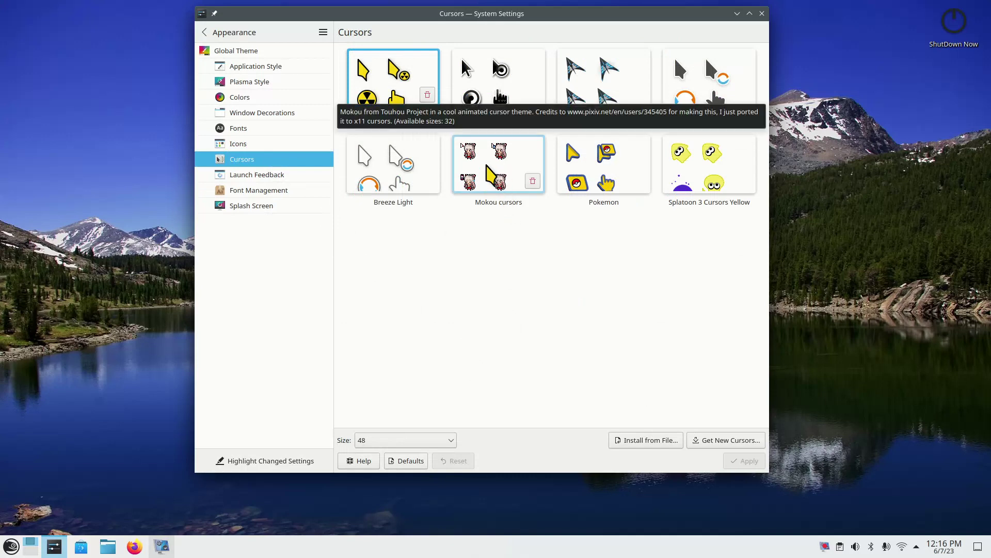
{"action": "left_click", "coordinate": [485, 161]}
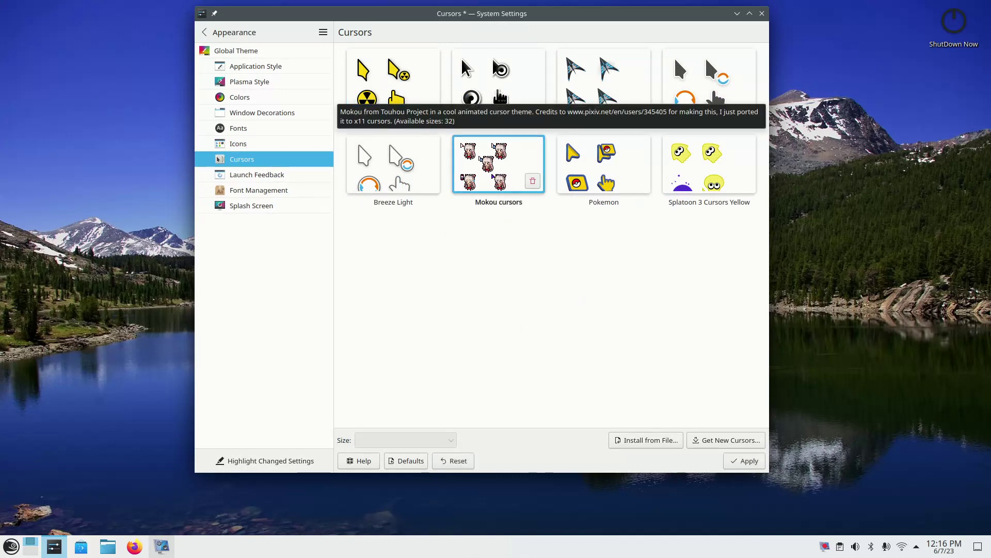
{"action": "left_click", "coordinate": [748, 467]}
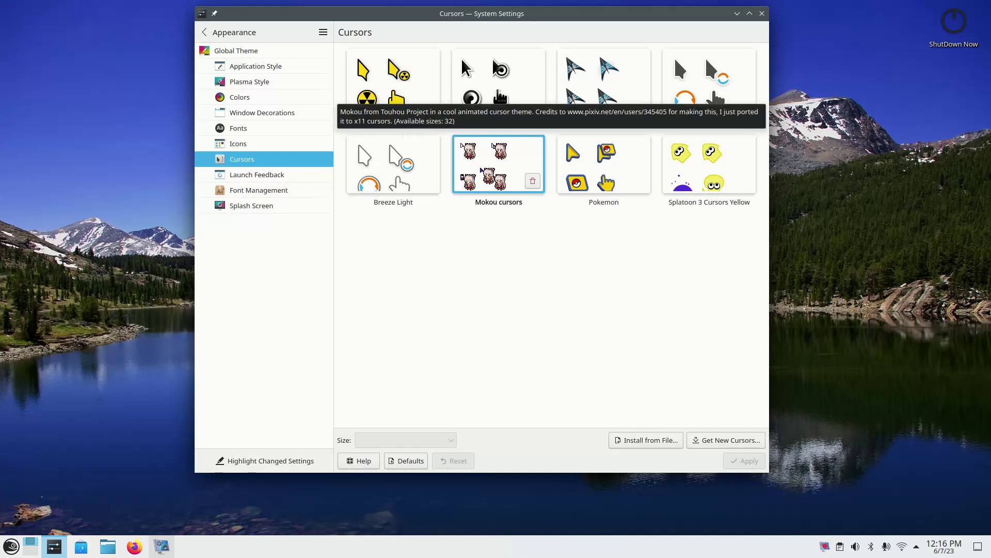
- Apply the Pokemon cursor theme and check which sizes it offers
{"action": "left_click", "coordinate": [586, 156]}
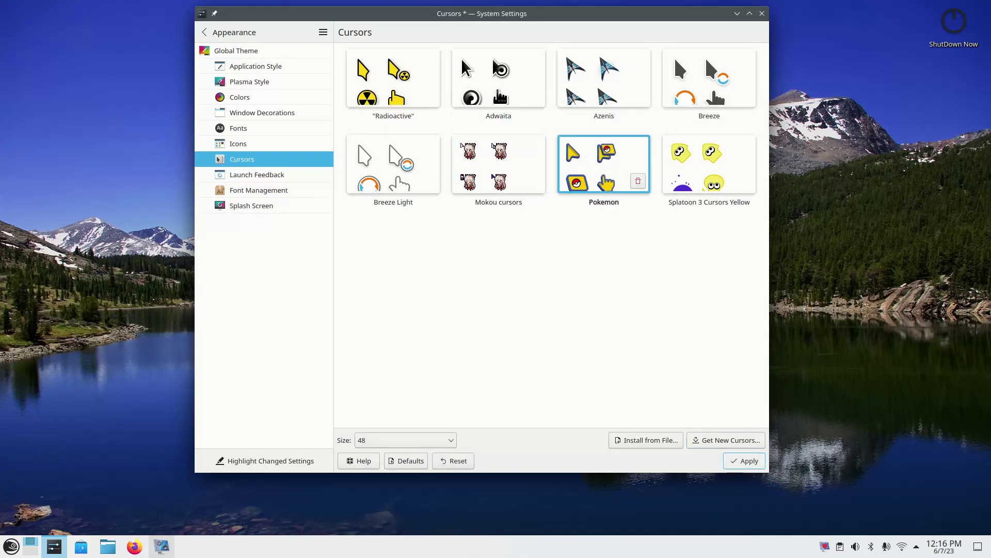
{"action": "left_click", "coordinate": [744, 460]}
{"action": "left_click", "coordinate": [439, 440]}
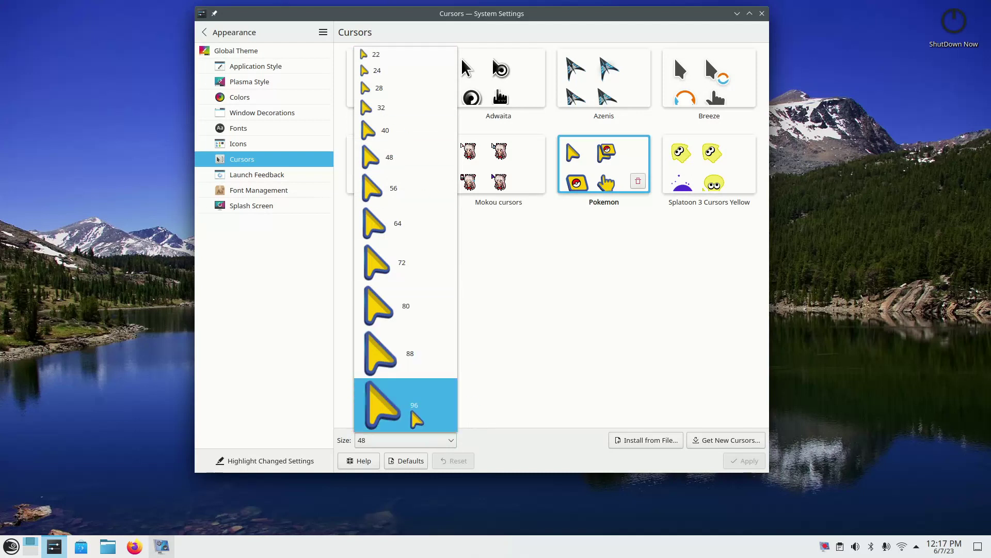
{"action": "left_click", "coordinate": [636, 355]}
- Apply the Splatoon 3 Cursors Yellow theme and set its cursor size to 128
{"action": "left_click", "coordinate": [695, 170]}
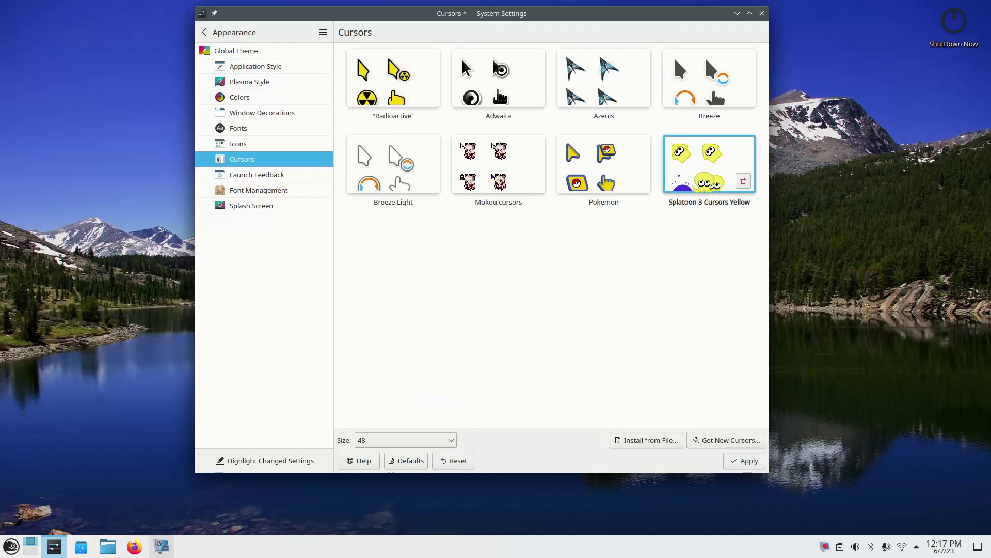
{"action": "left_click", "coordinate": [745, 462]}
{"action": "left_click", "coordinate": [451, 440]}
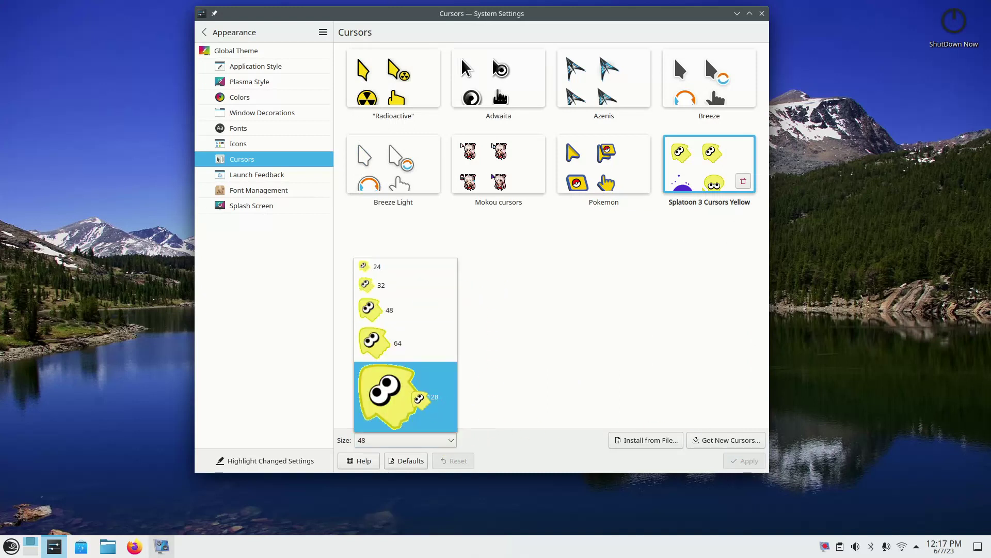
{"action": "left_click", "coordinate": [421, 397]}
{"action": "left_click", "coordinate": [732, 461]}
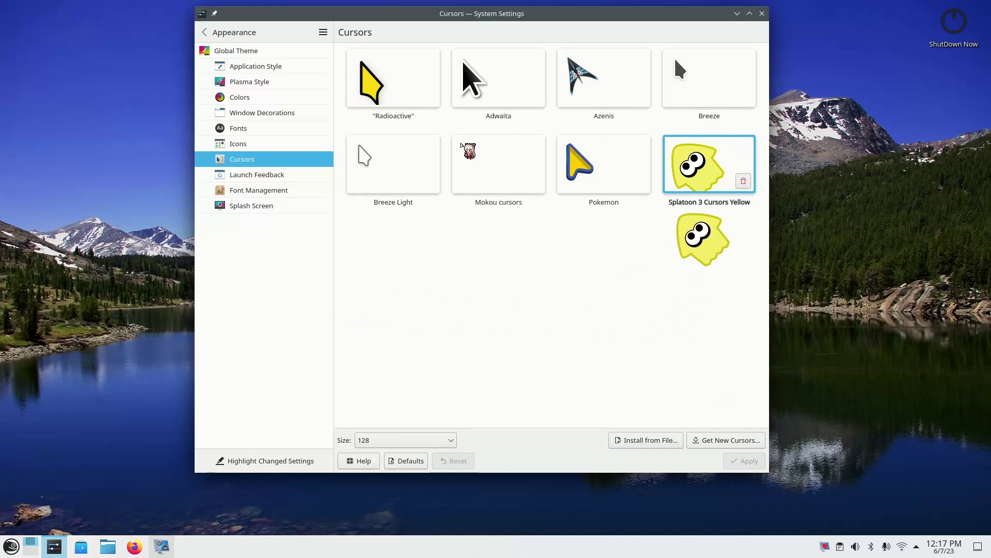
- Switch the cursor theme to "Radioactive" with size 64 and apply it
{"action": "left_click", "coordinate": [407, 106]}
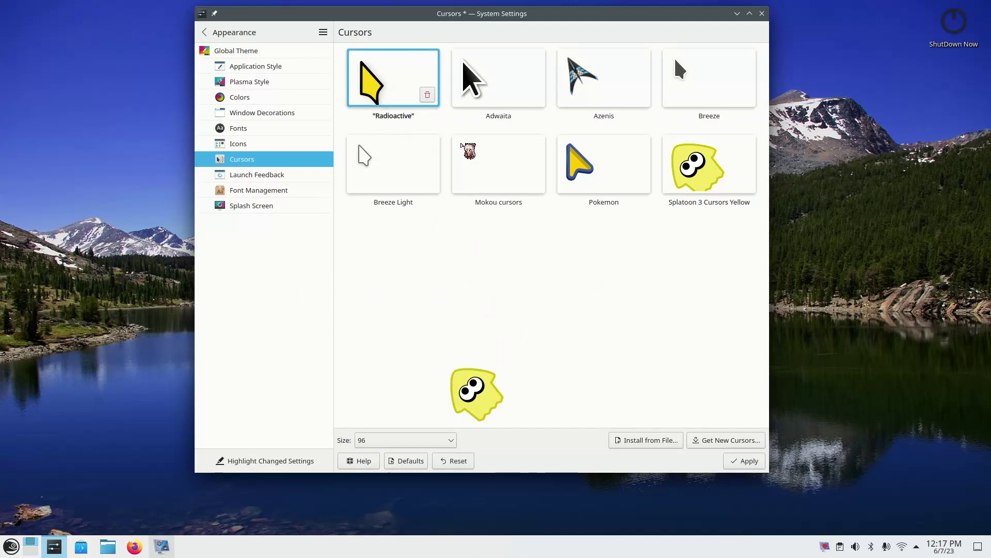
{"action": "left_click", "coordinate": [437, 440]}
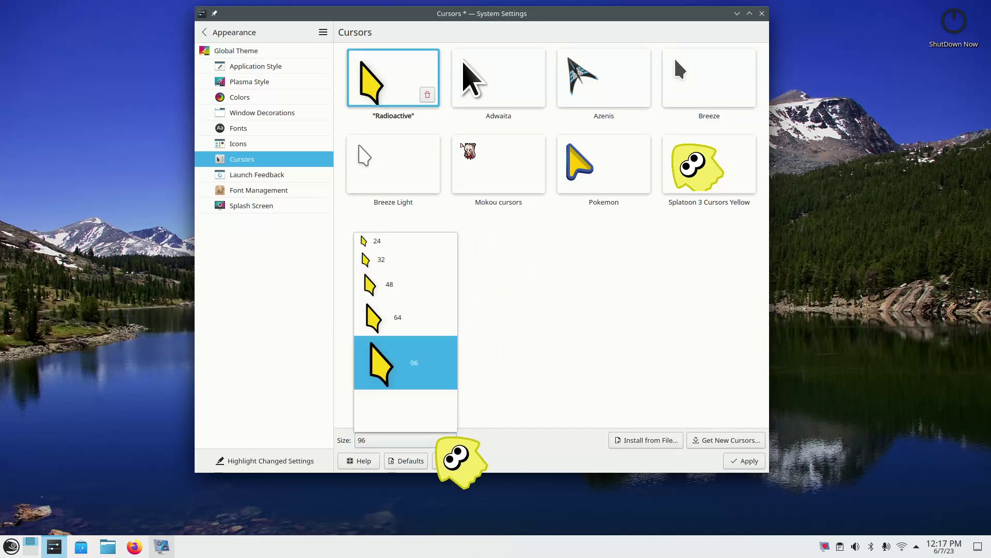
{"action": "left_click", "coordinate": [415, 315]}
{"action": "left_click", "coordinate": [743, 461]}
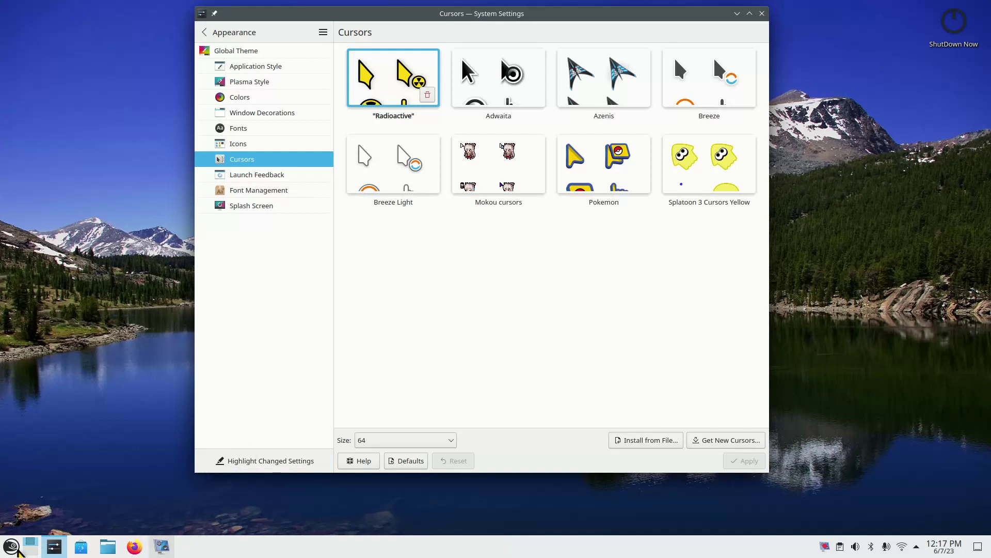
- Check the session options for leaving the desktop in the application launcher, and close the launcher
{"action": "left_click", "coordinate": [15, 549]}
{"action": "left_click", "coordinate": [333, 523]}
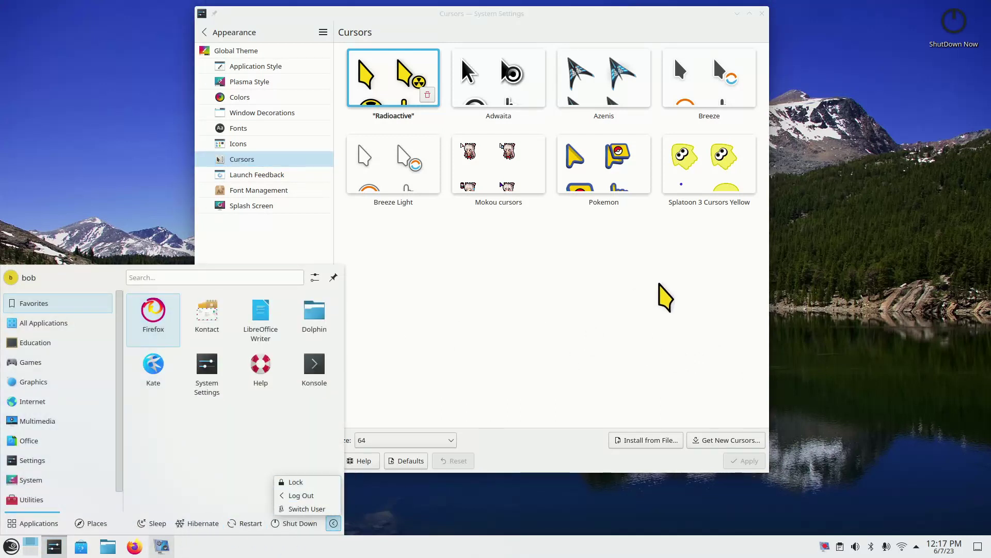
{"action": "left_click", "coordinate": [610, 316]}
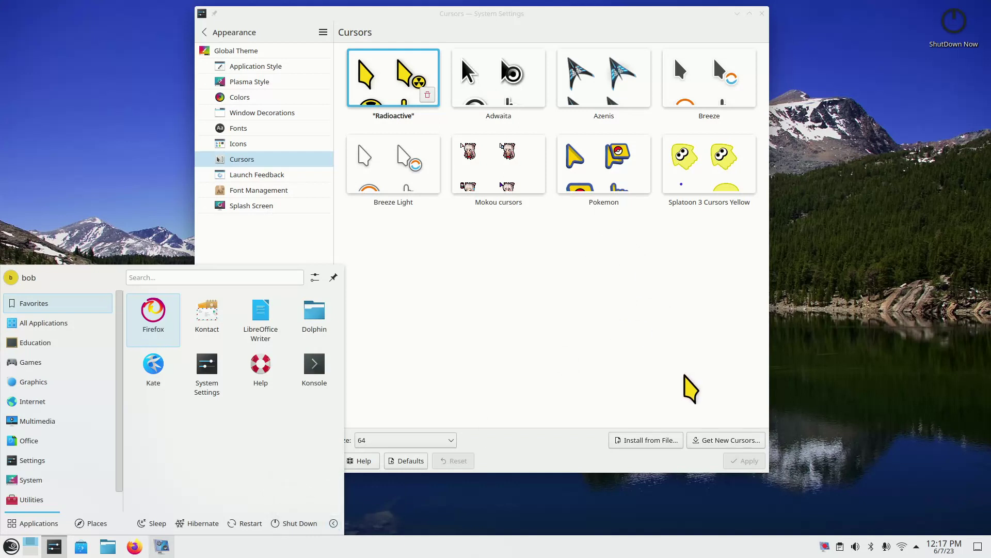
{"action": "left_click", "coordinate": [563, 361]}
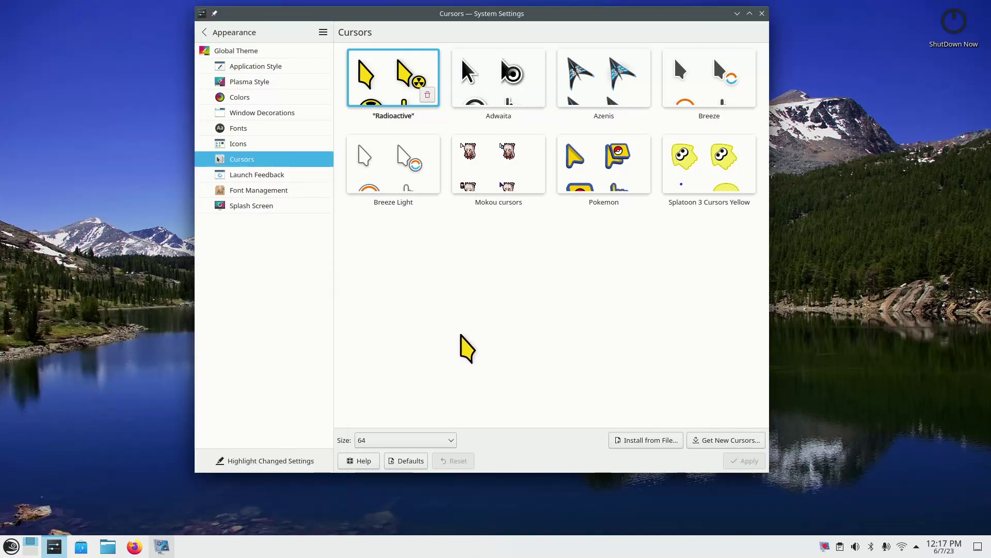
- Try to search the downloadable cursor themes for "splato" and close the download window
{"action": "left_click", "coordinate": [727, 442]}
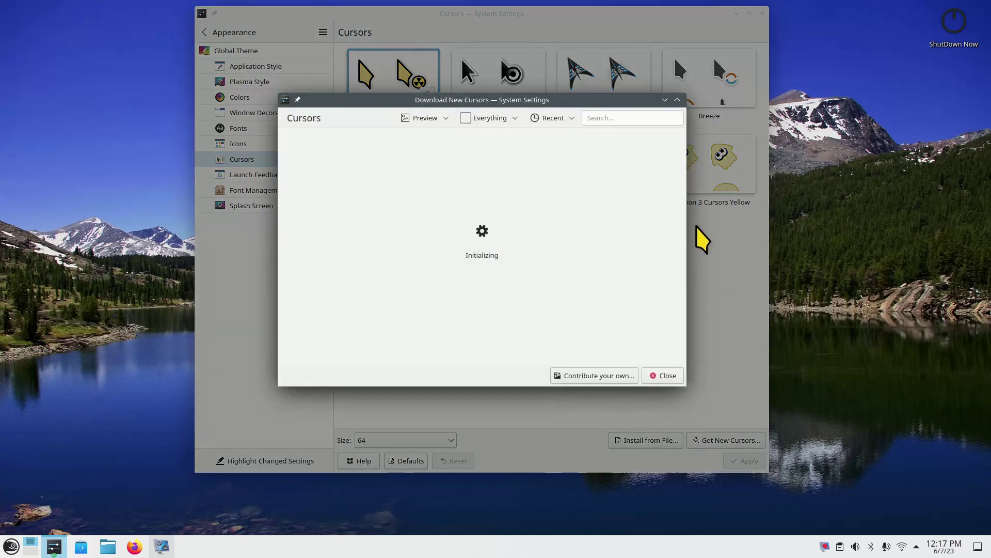
{"action": "left_click_drag", "start_coordinate": [554, 109], "coordinate": [508, 189]}
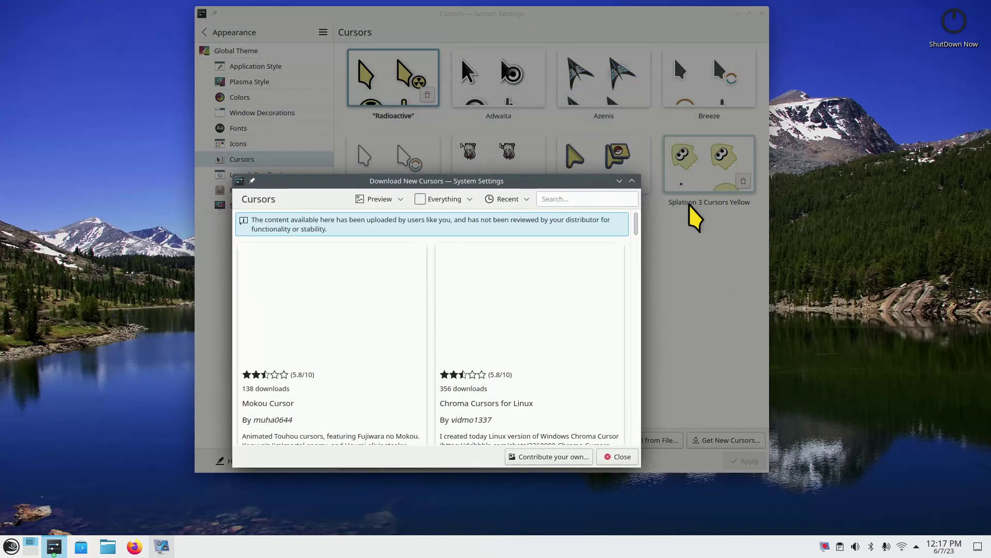
{"action": "mouse_move", "coordinate": [574, 267]}
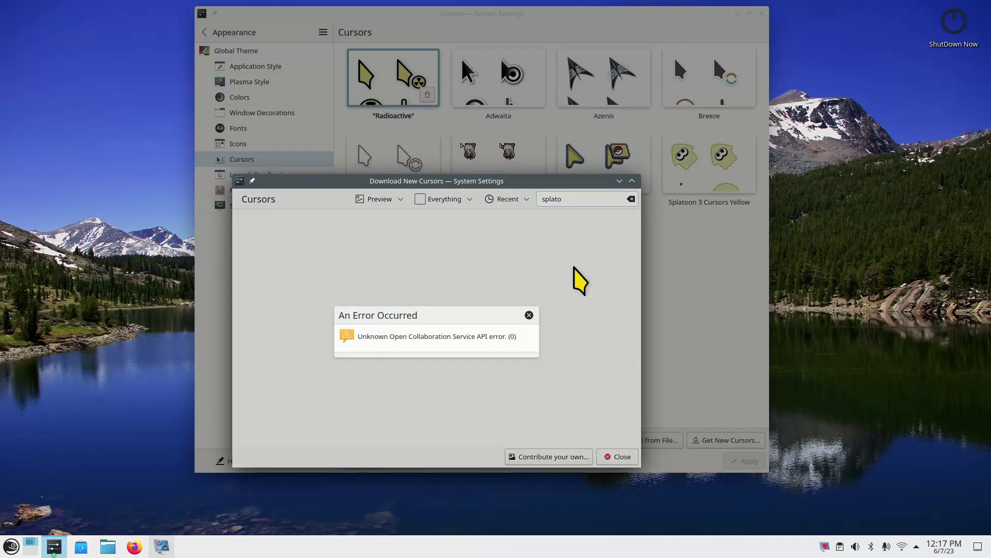
{"action": "left_click", "coordinate": [529, 315]}
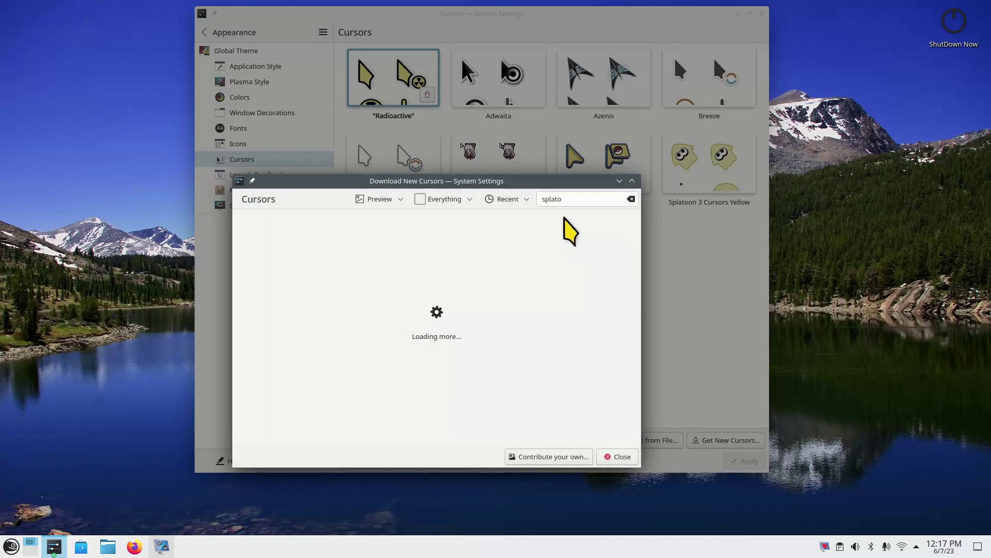
{"action": "left_click", "coordinate": [620, 456]}
- Search the downloadable cursors for "splat", install splatoon3-cursors-linux-green.zip from Splatoon 3 Cursors, and close the download window
{"action": "left_click", "coordinate": [733, 440]}
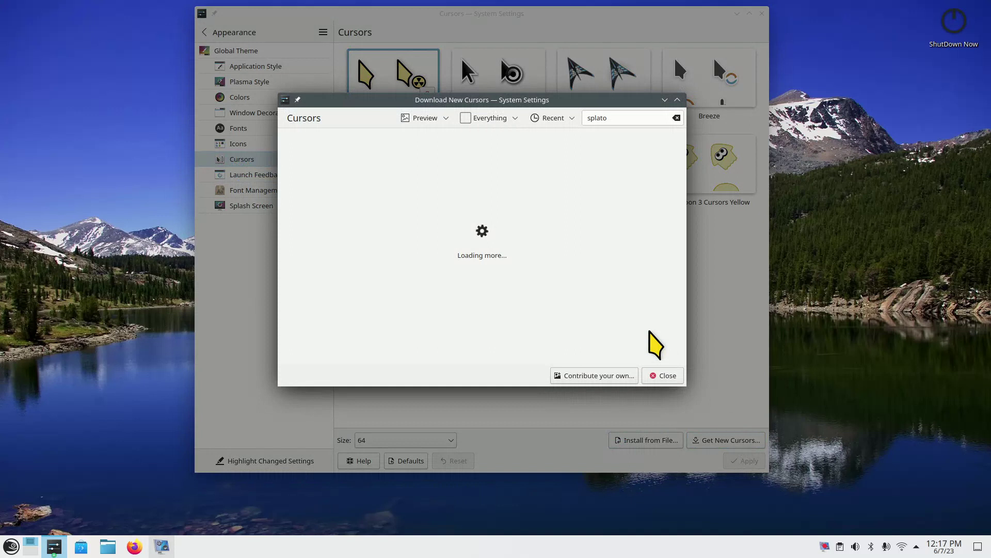
{"action": "left_click", "coordinate": [675, 119]}
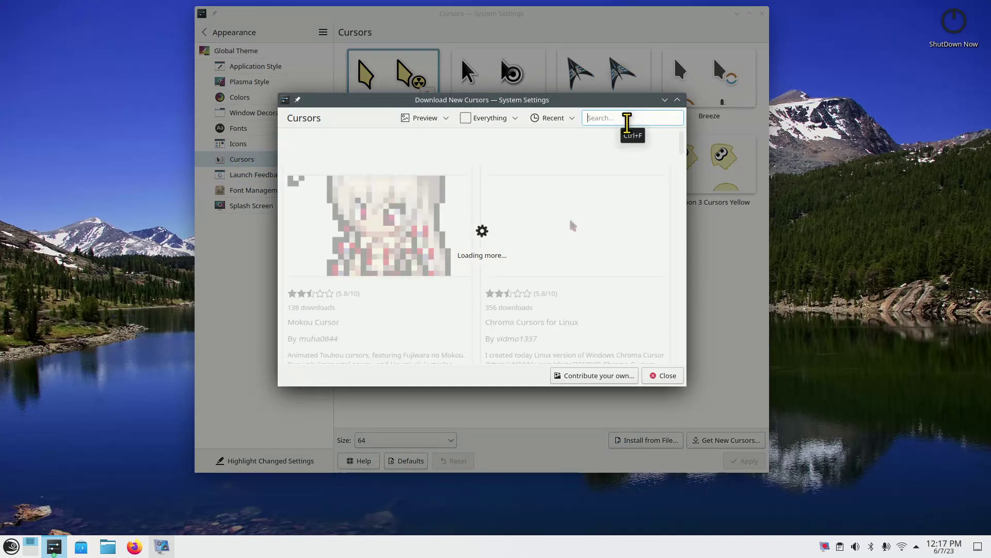
{"action": "type", "text": "splat"}
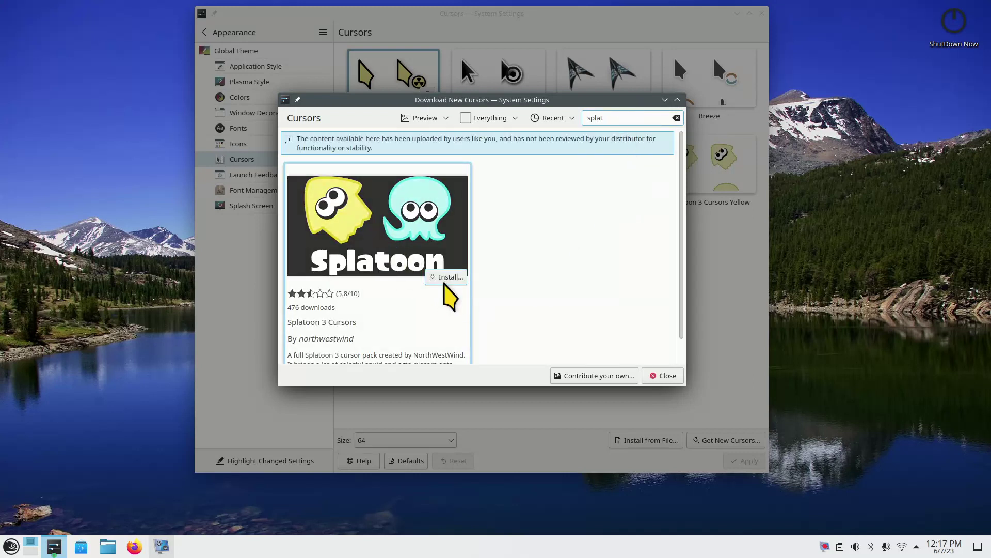
{"action": "left_click", "coordinate": [444, 279]}
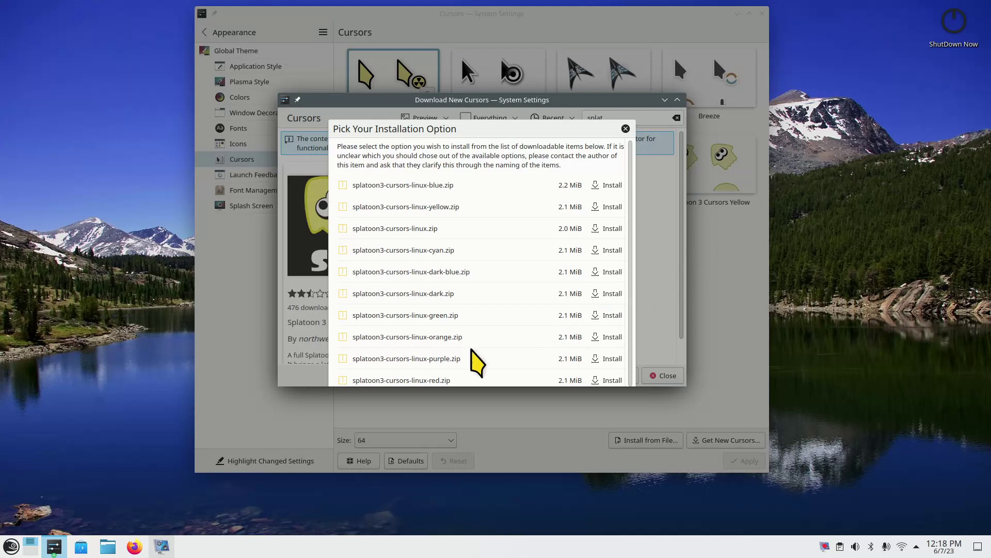
{"action": "left_click", "coordinate": [609, 316]}
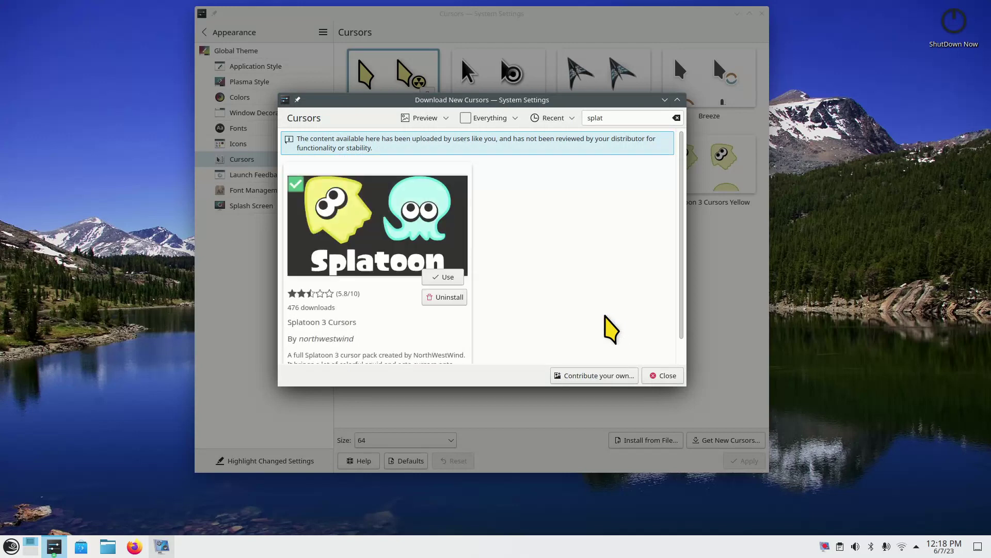
{"action": "left_click", "coordinate": [667, 373]}
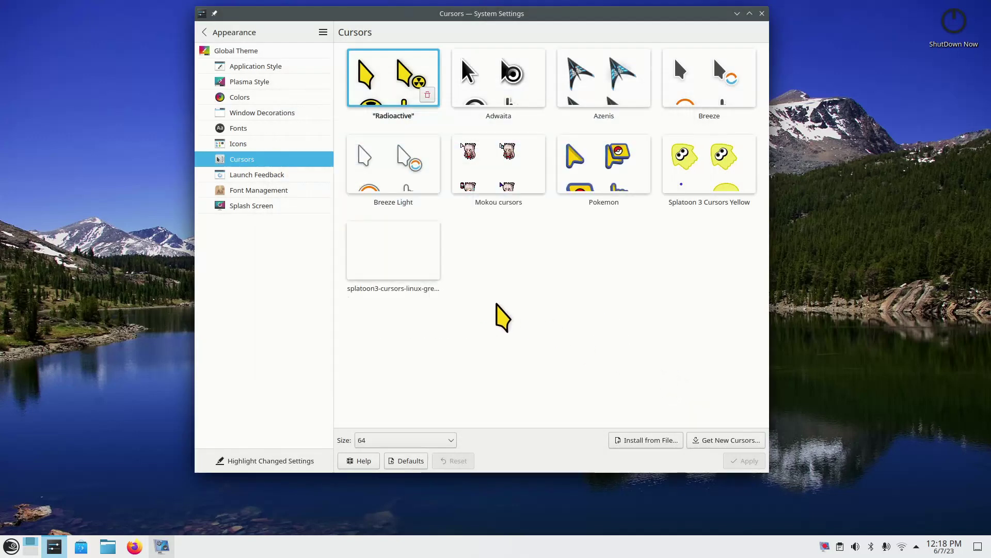
- Select the newly installed green Splatoon cursor theme and reload the Cursors page by switching to Icons and back
{"action": "left_click", "coordinate": [407, 261]}
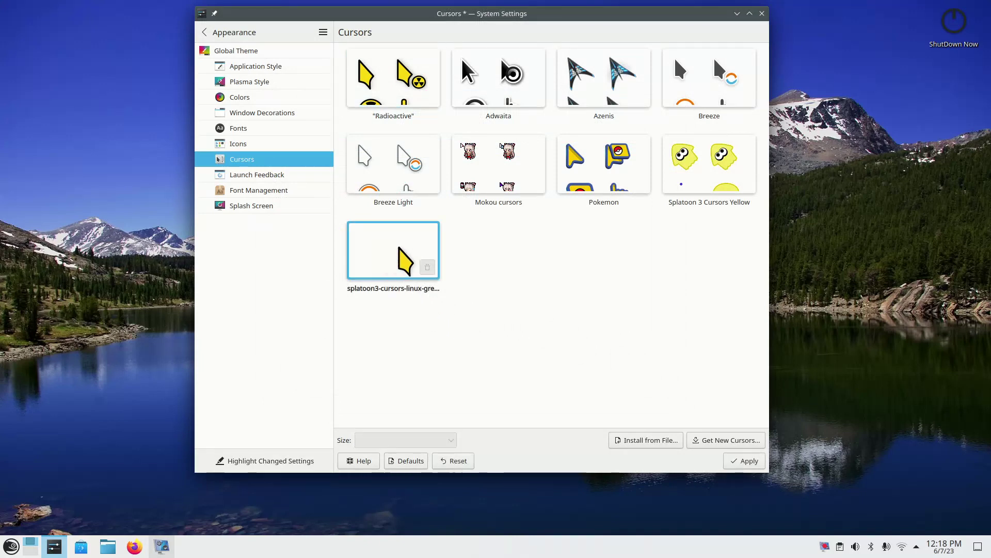
{"action": "left_click", "coordinate": [288, 144]}
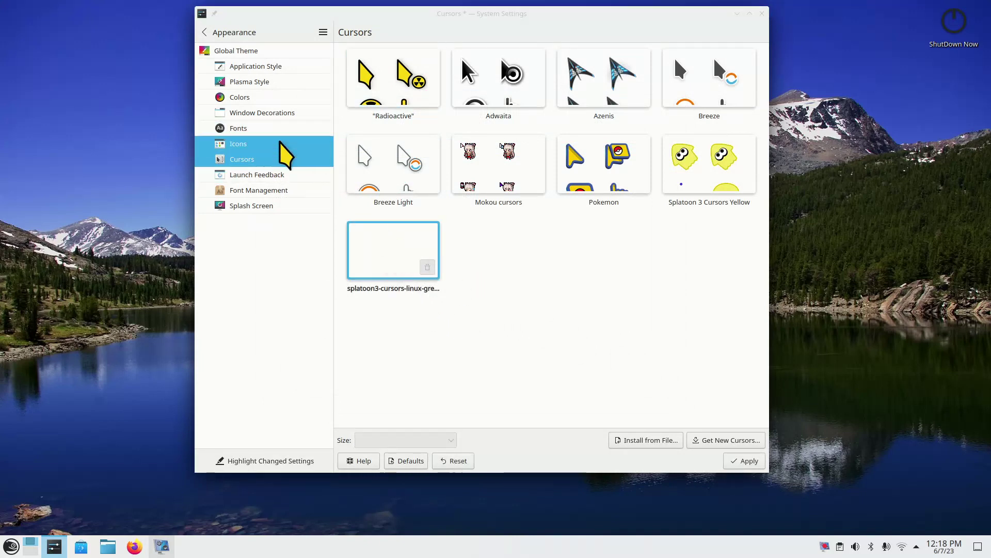
{"action": "left_click", "coordinate": [466, 244]}
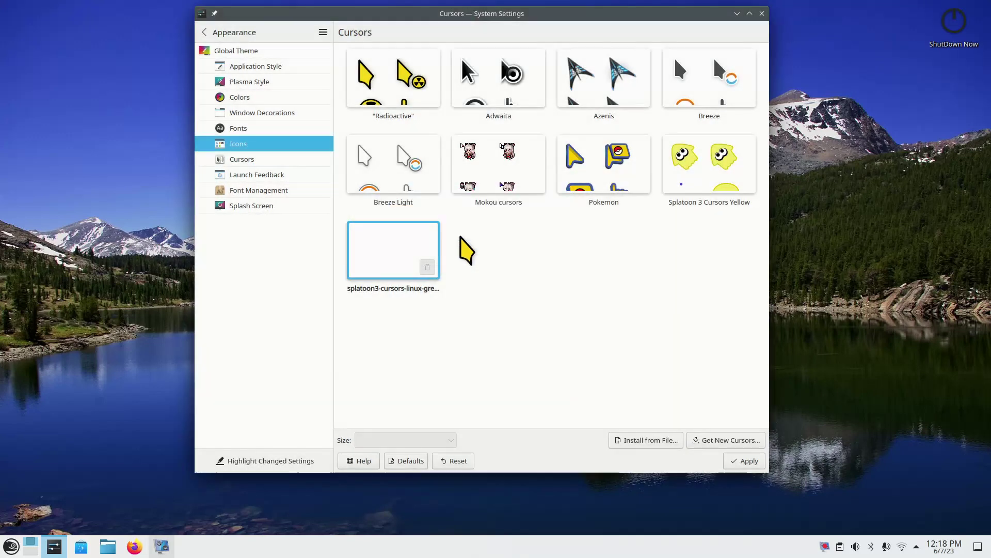
{"action": "left_click", "coordinate": [249, 159]}
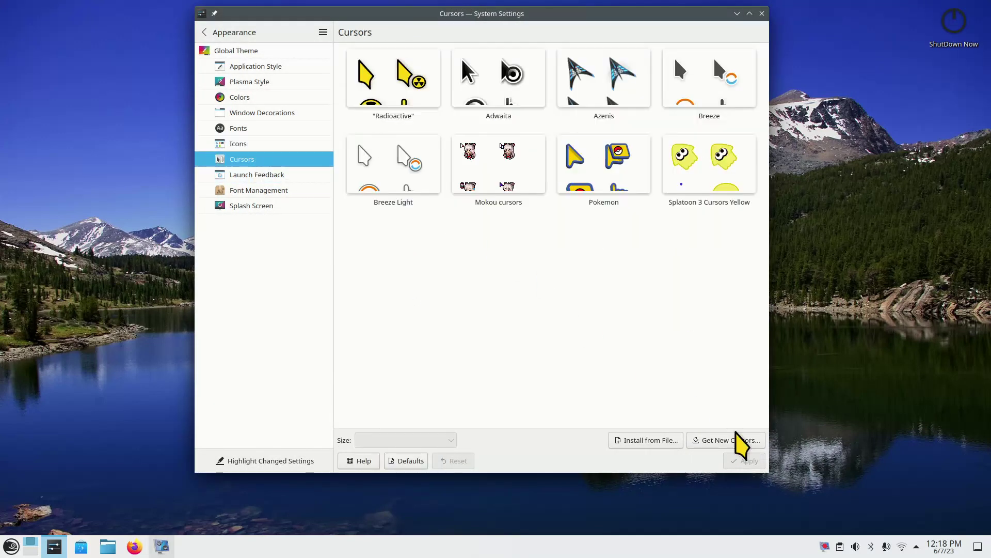
- Filter the downloadable cursors to installed ones, uninstall Splatoon 3 Cursors, and close the download window
{"action": "left_click", "coordinate": [719, 440]}
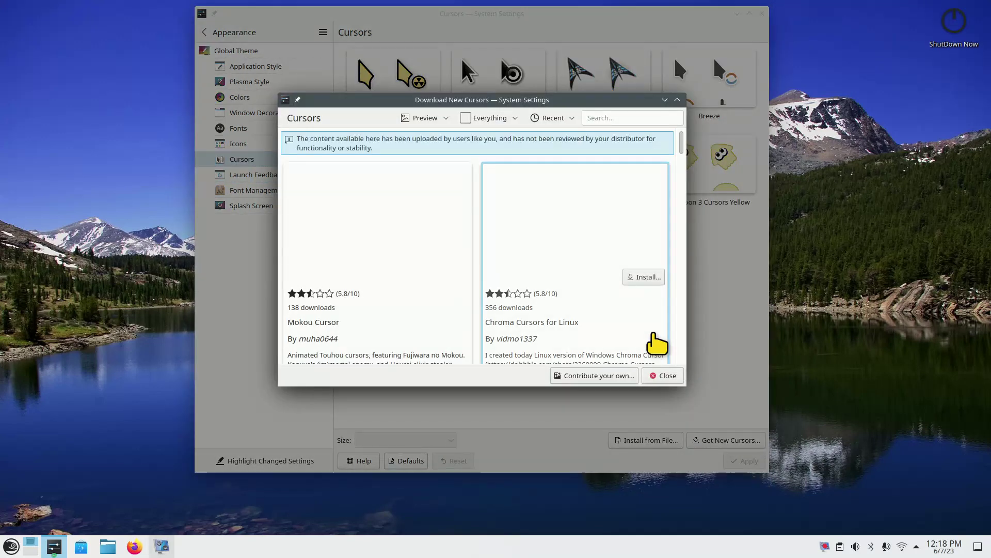
{"action": "left_click", "coordinate": [493, 119]}
{"action": "left_click", "coordinate": [521, 152]}
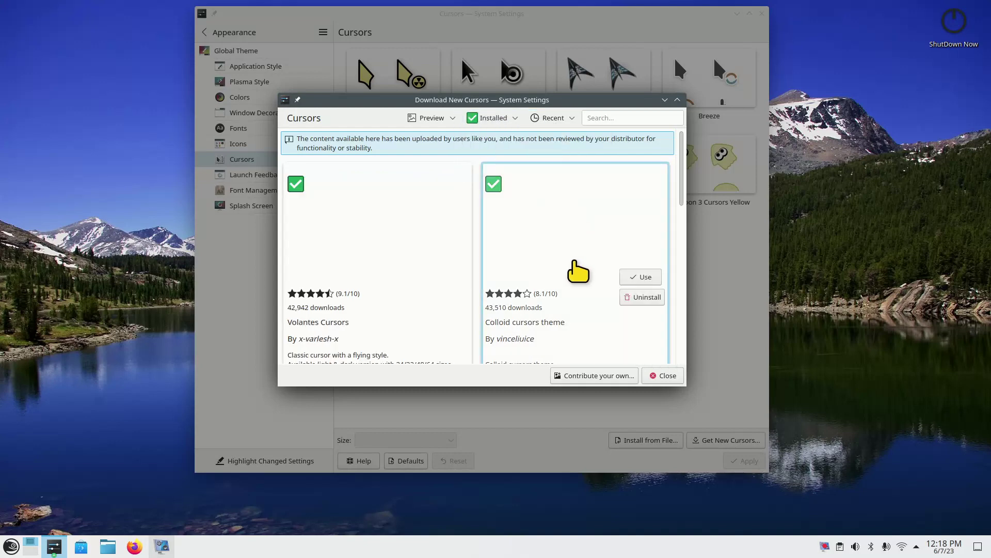
{"action": "scroll", "coordinate": [578, 299], "scroll_direction": "down", "scroll_amount": 8}
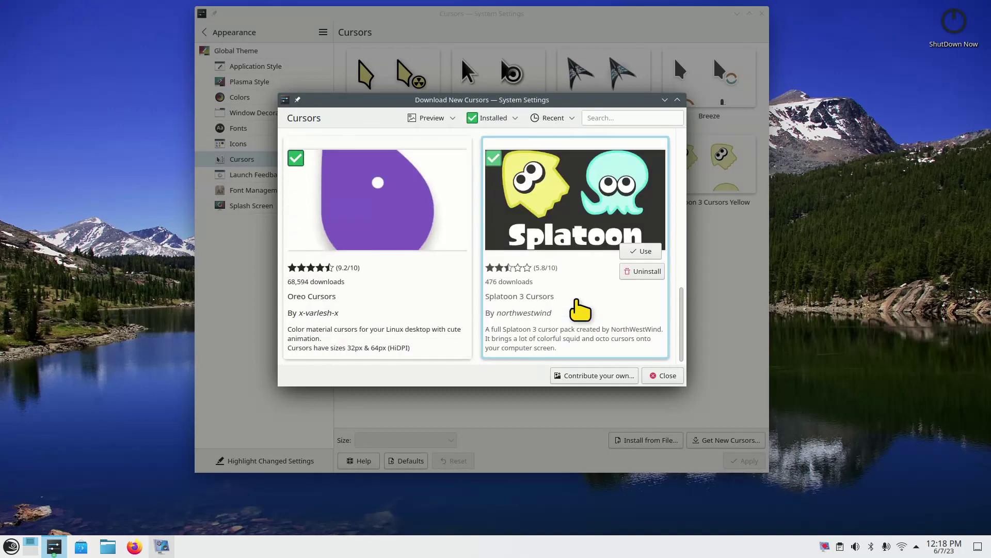
{"action": "left_click", "coordinate": [653, 271]}
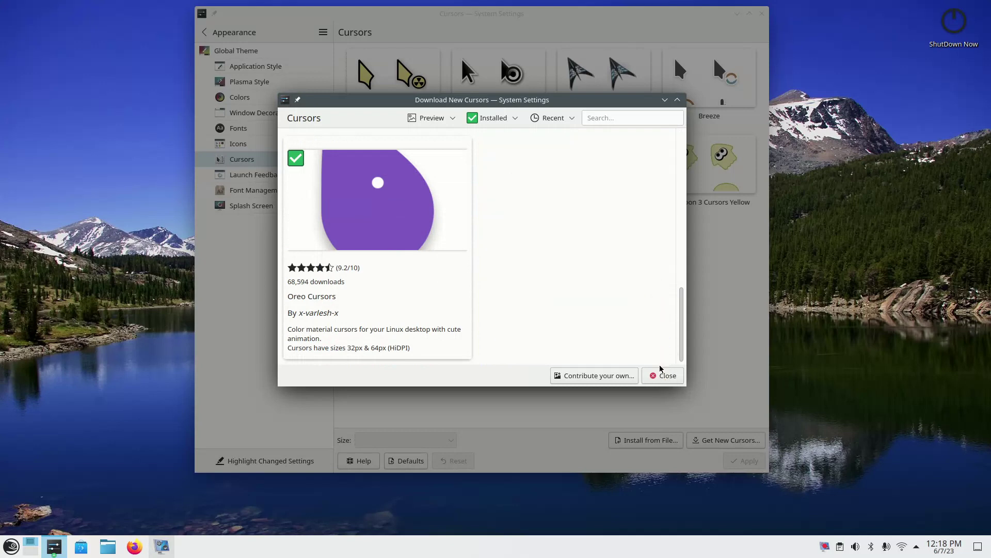
{"action": "left_click", "coordinate": [666, 376]}
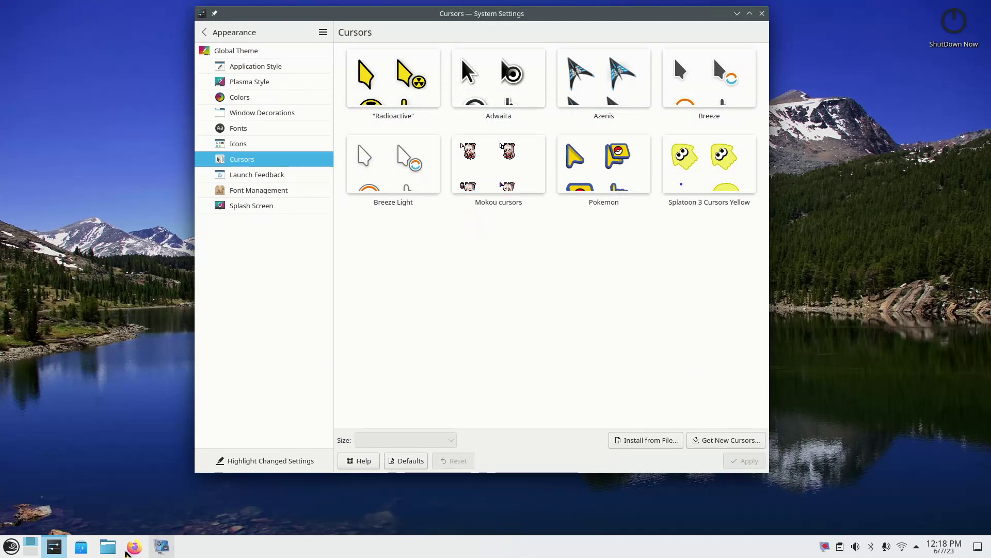
- Open Gnome-look.org in Firefox through the Linux for Seniors channel's banner link, search for "splat", and open the Splatoon 3 Cursors page
{"action": "left_click", "coordinate": [128, 550]}
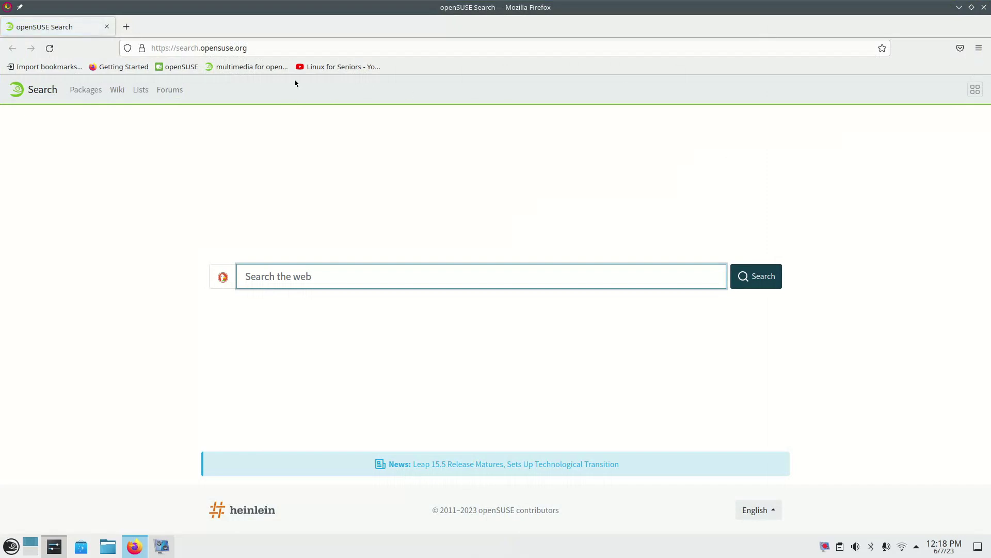
{"action": "left_click", "coordinate": [327, 67]}
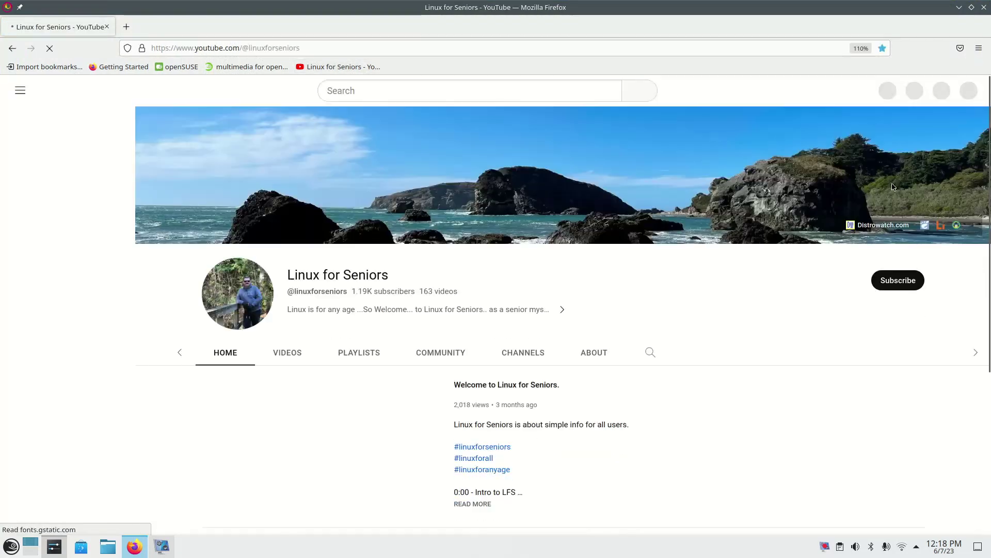
{"action": "left_click", "coordinate": [926, 227]}
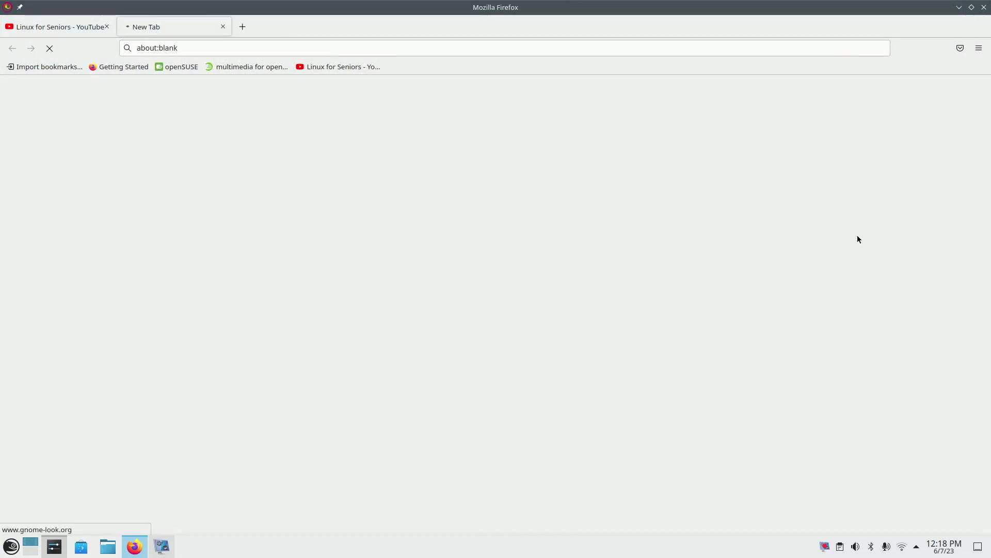
{"action": "left_click", "coordinate": [452, 86]}
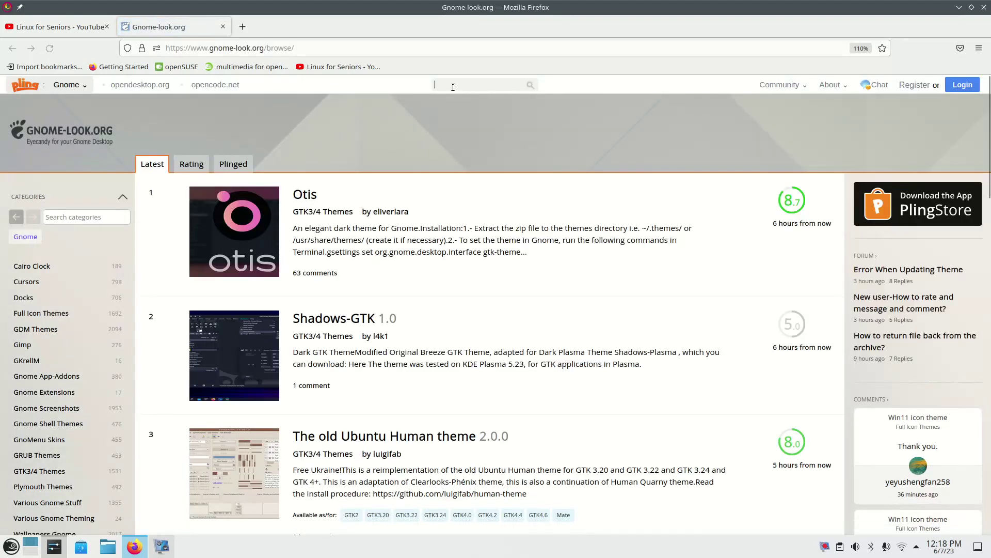
{"action": "type", "text": "spla"}
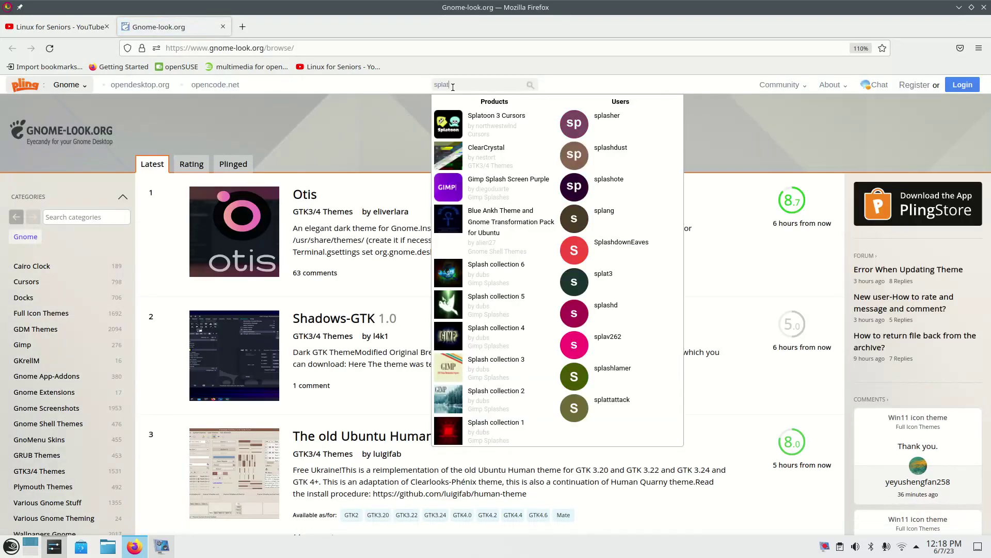
{"action": "type", "text": "t"}
{"action": "left_click", "coordinate": [460, 124]}
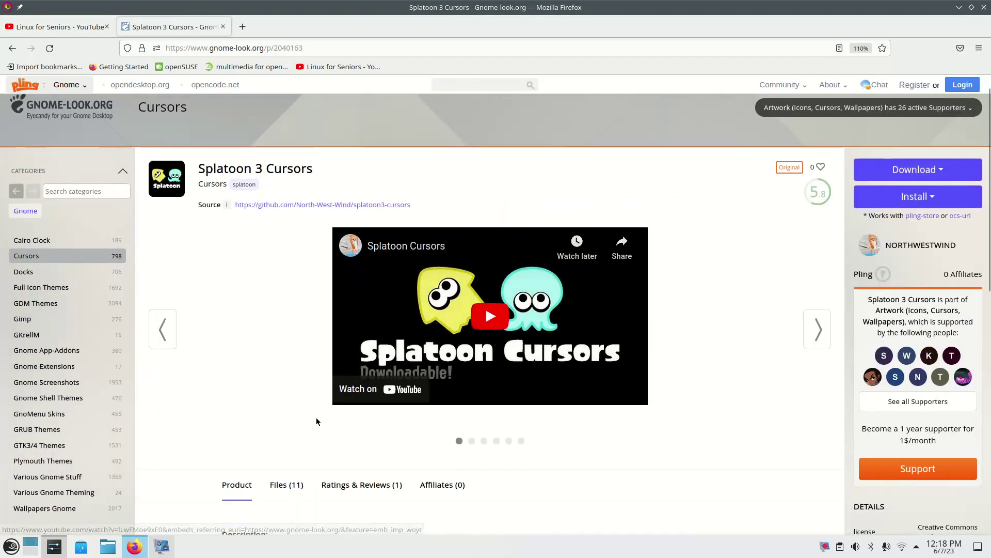
- Download splatoon3-cursors-linux-green.zip from the product's files and close the browser
{"action": "scroll", "coordinate": [316, 417], "scroll_direction": "down", "scroll_amount": 5}
{"action": "left_click", "coordinate": [292, 237]}
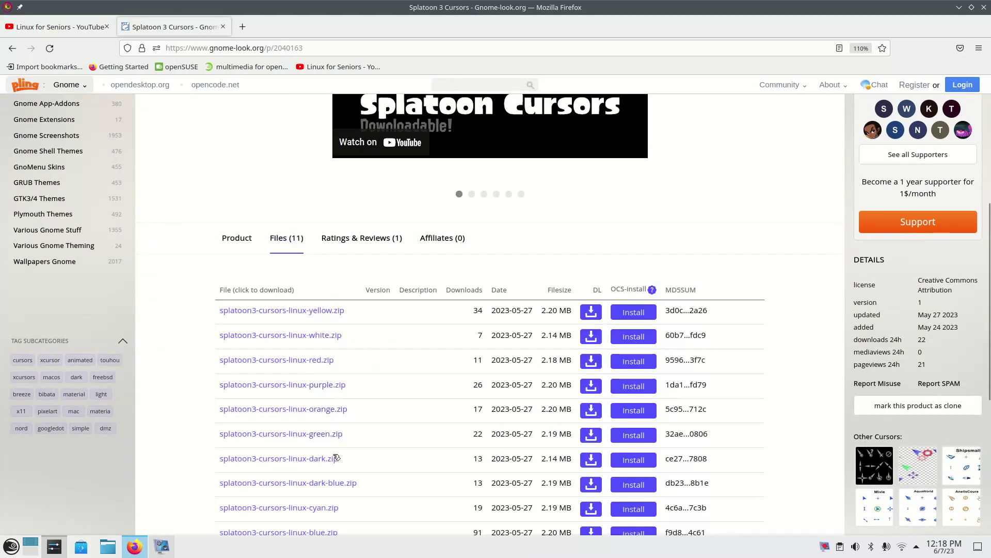
{"action": "left_click", "coordinate": [303, 435]}
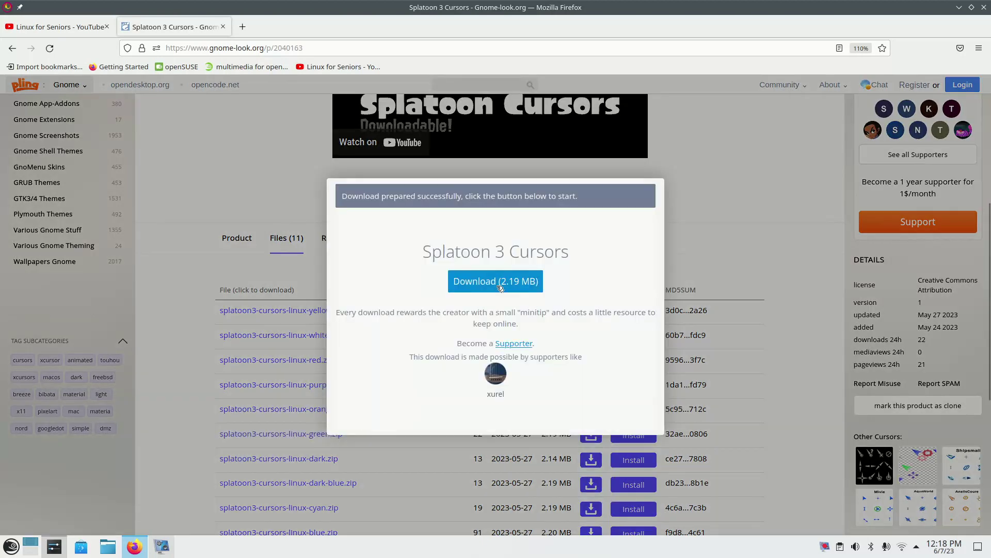
{"action": "left_click", "coordinate": [490, 282]}
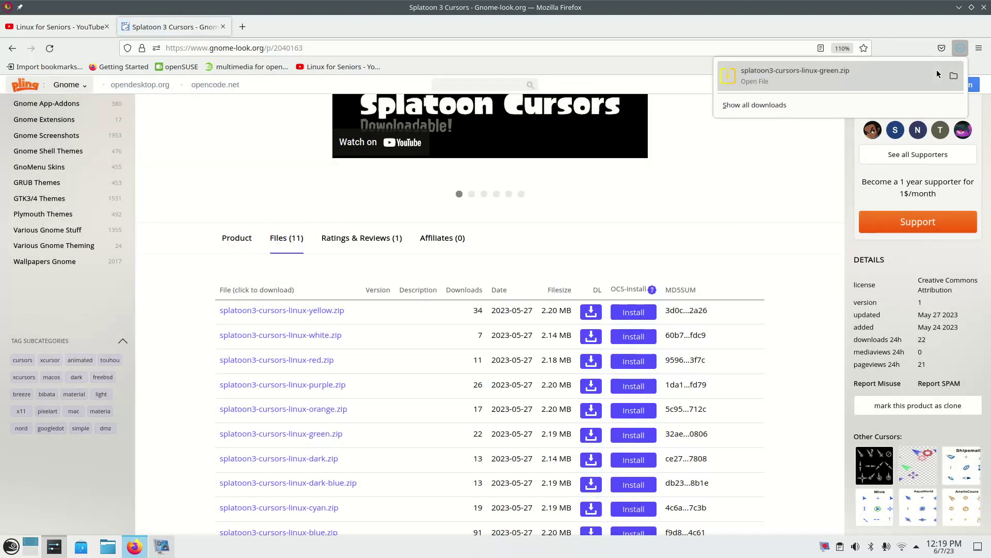
{"action": "left_click", "coordinate": [987, 7]}
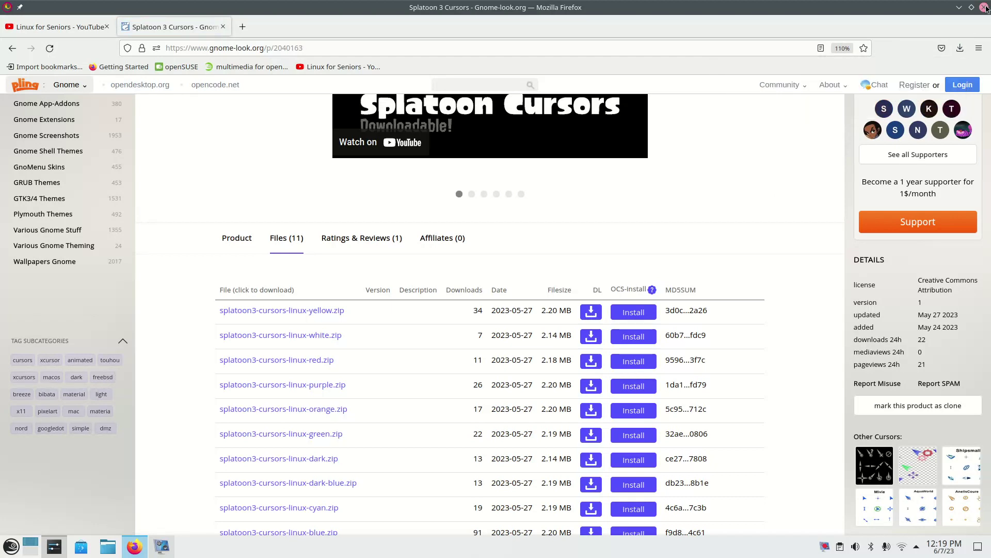
{"action": "left_click", "coordinate": [986, 8]}
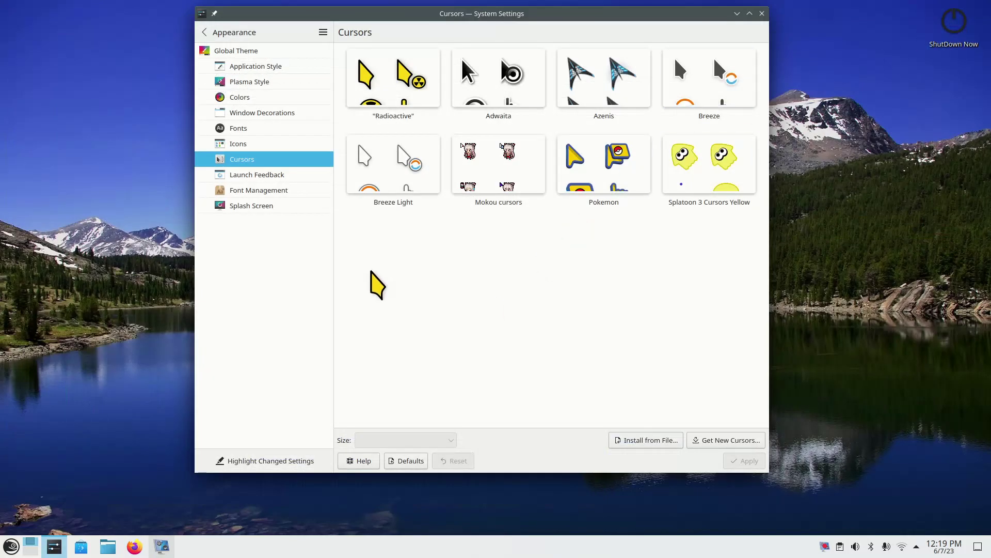
- Extract splatoon3-cursors-linux-green.zip into the Downloads folder with Ark, and check the contents of the extracted folder
{"action": "left_click", "coordinate": [109, 547]}
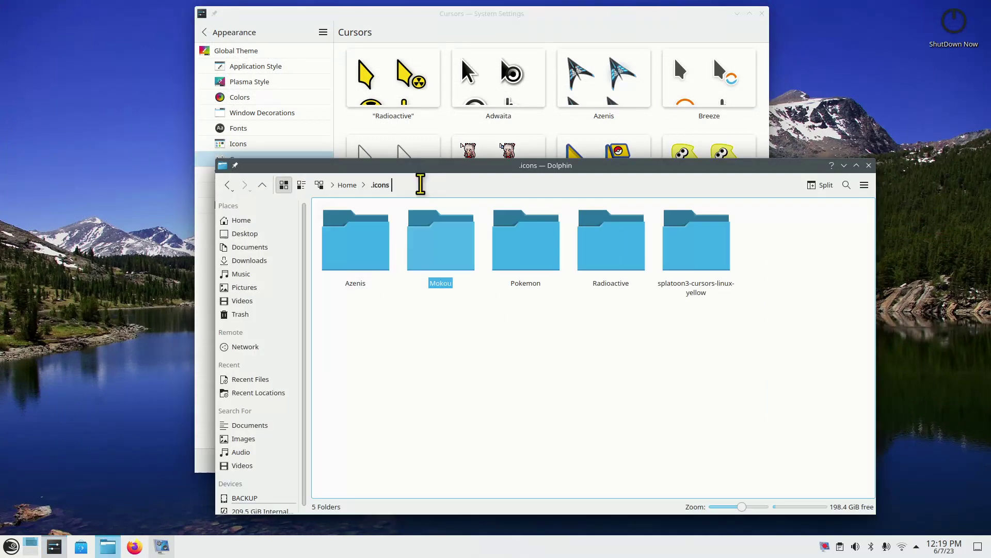
{"action": "left_click", "coordinate": [255, 265]}
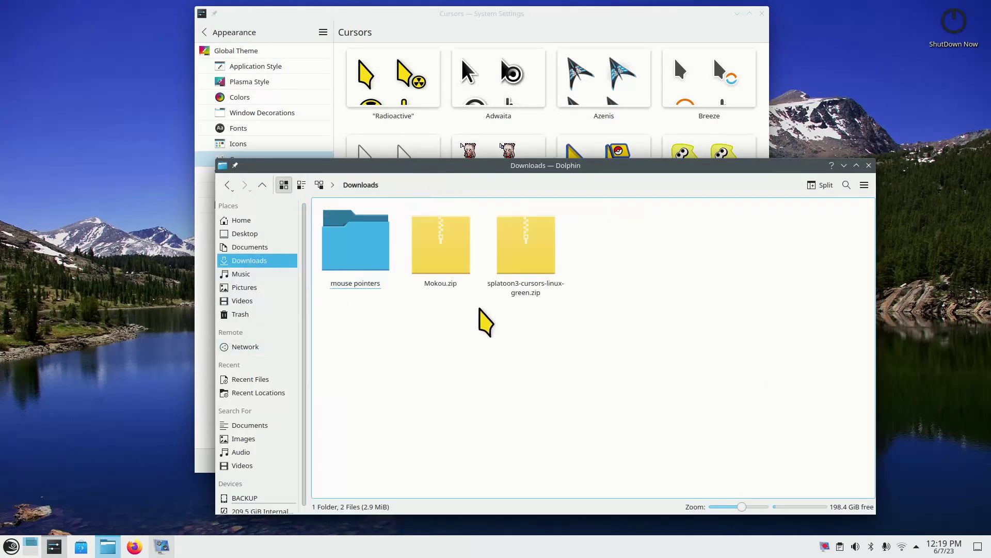
{"action": "right_click", "coordinate": [524, 234]}
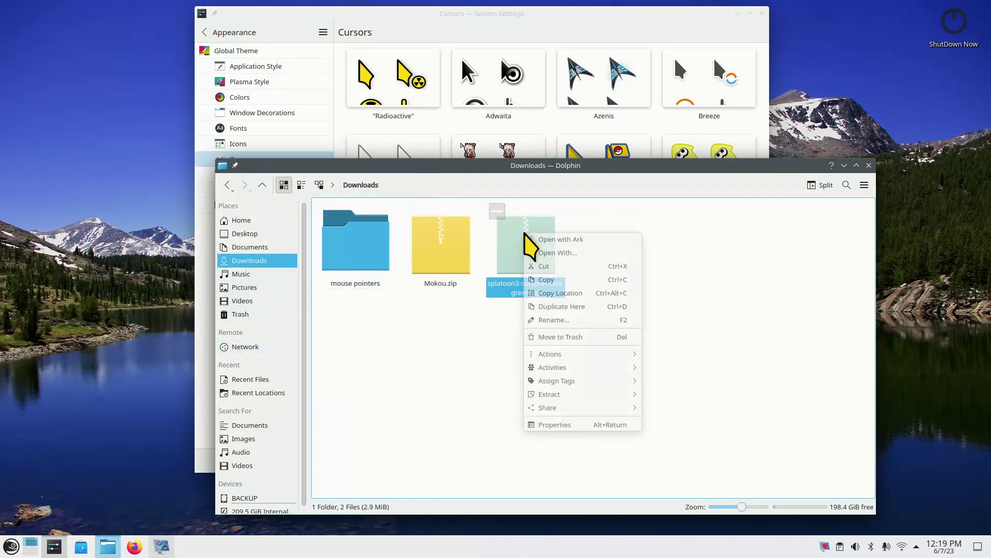
{"action": "left_click", "coordinate": [595, 240]}
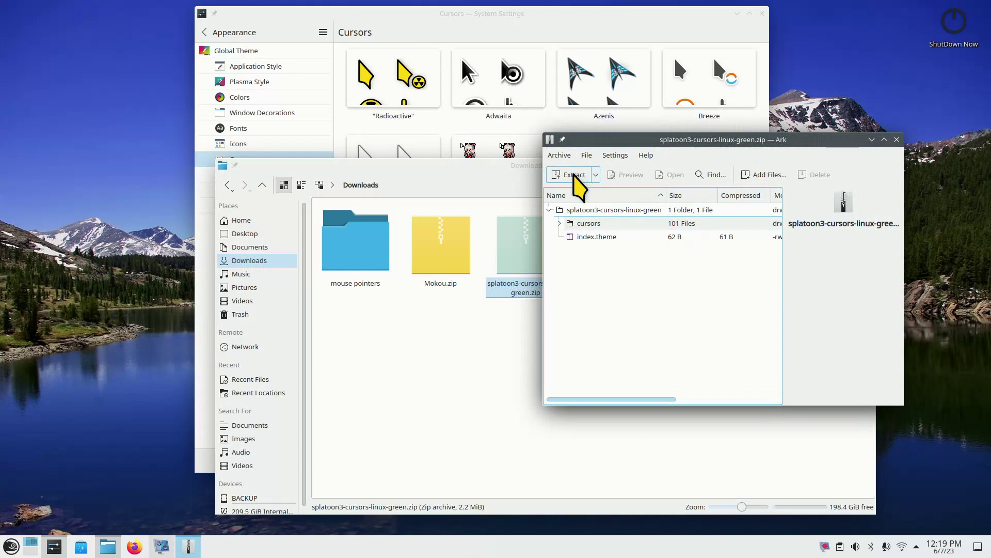
{"action": "left_click", "coordinate": [573, 175]}
{"action": "left_click", "coordinate": [803, 381]}
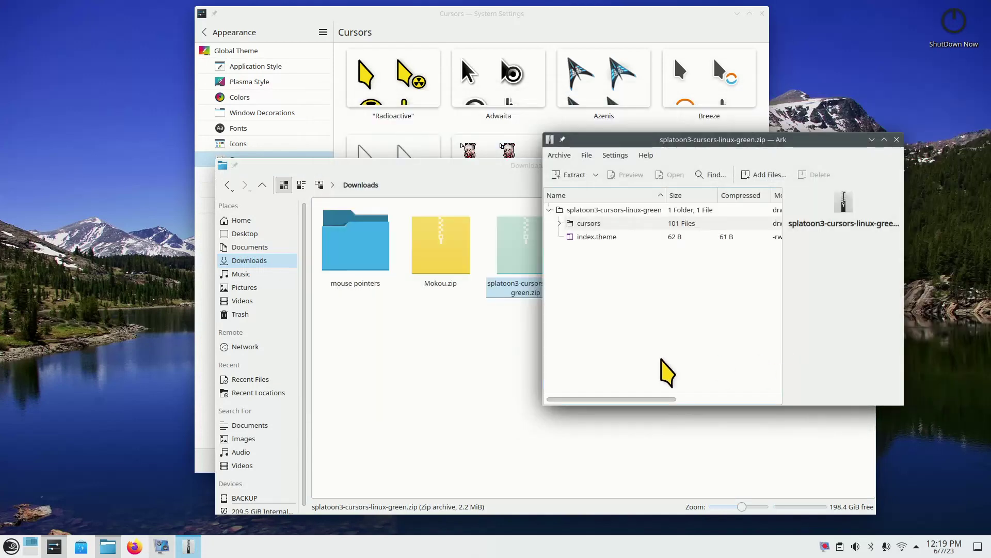
{"action": "left_click", "coordinate": [434, 437]}
{"action": "double_click", "coordinate": [439, 244]}
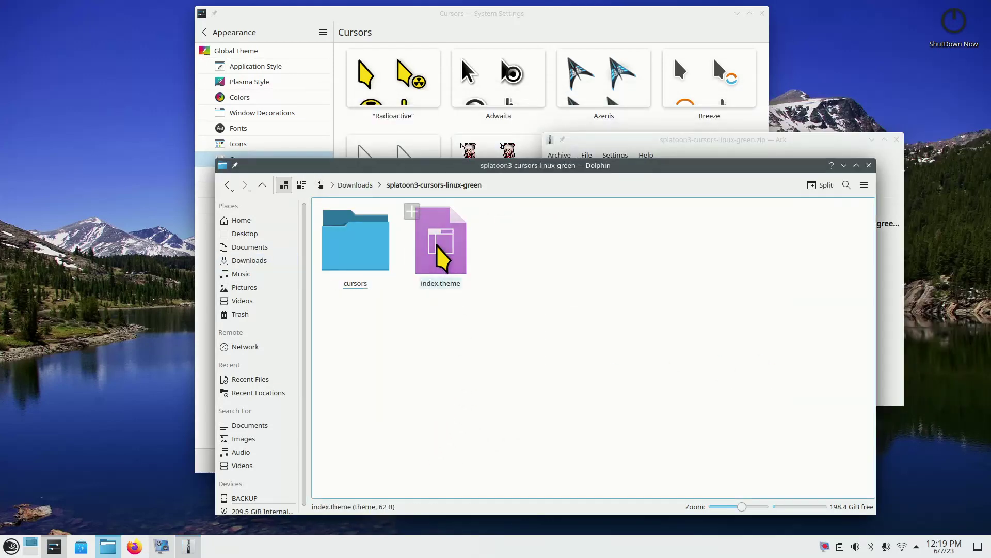
{"action": "key", "text": "alt+Left"}
- Copy the splatoon3-cursors-linux-green folder from Downloads into the .icons folder in Home
{"action": "right_click", "coordinate": [447, 233]}
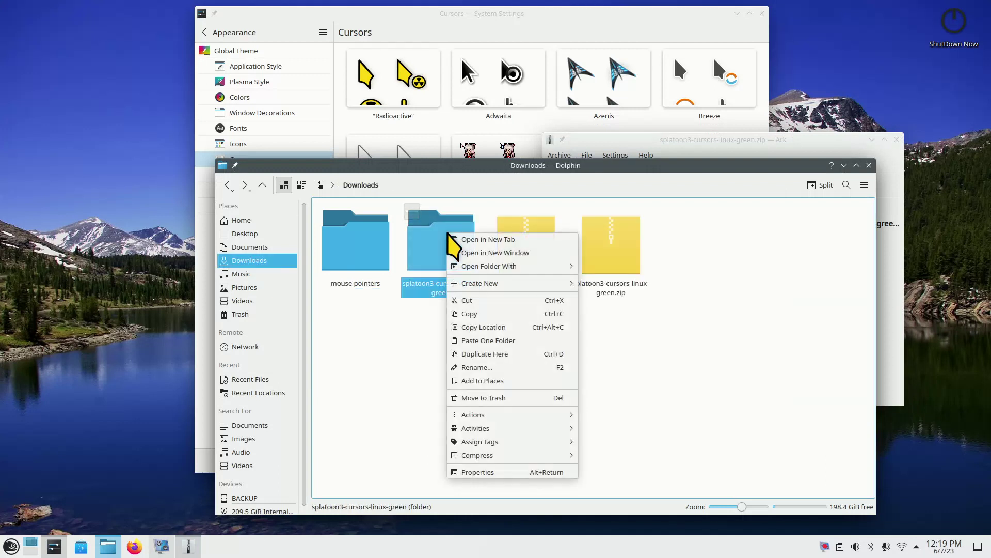
{"action": "left_click", "coordinate": [481, 313]}
{"action": "left_click", "coordinate": [235, 222]}
{"action": "double_click", "coordinate": [560, 239]}
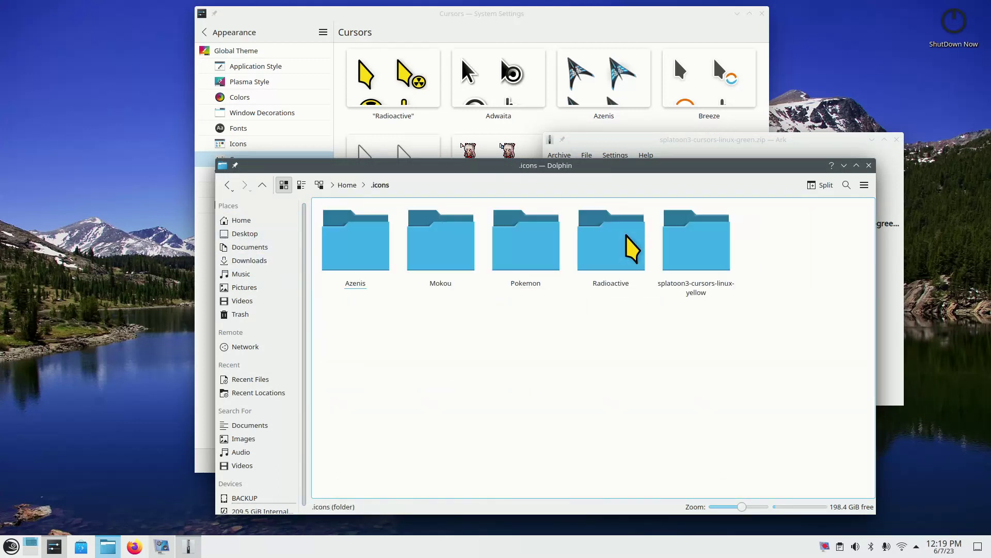
{"action": "key", "text": "alt+Left"}
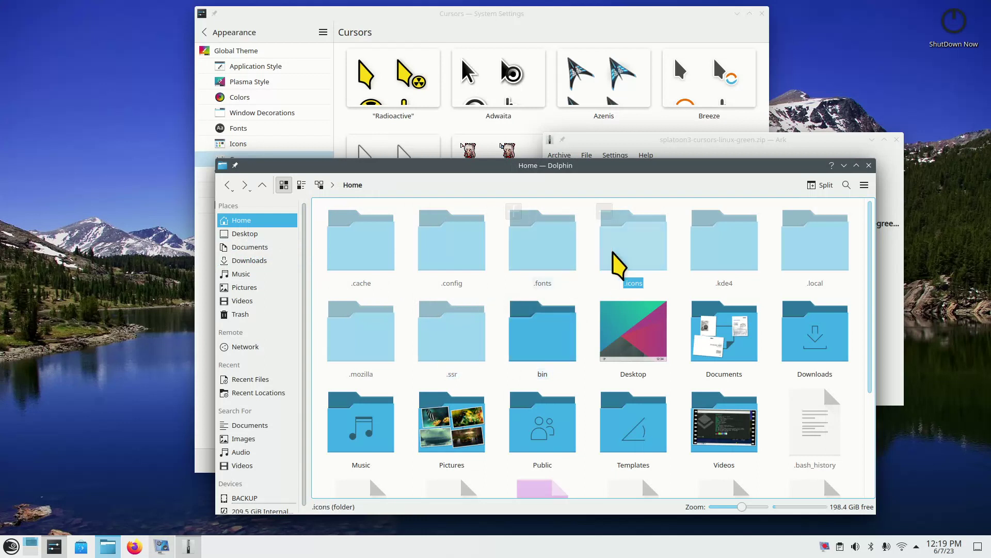
{"action": "double_click", "coordinate": [638, 259]}
{"action": "right_click", "coordinate": [456, 351]}
{"action": "mouse_move", "coordinate": [500, 357]}
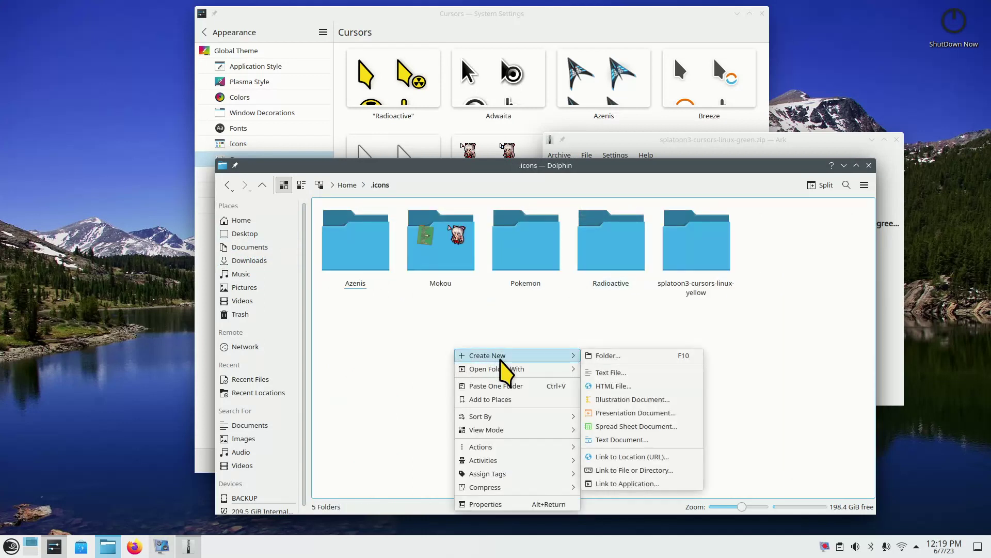
{"action": "left_click", "coordinate": [510, 386]}
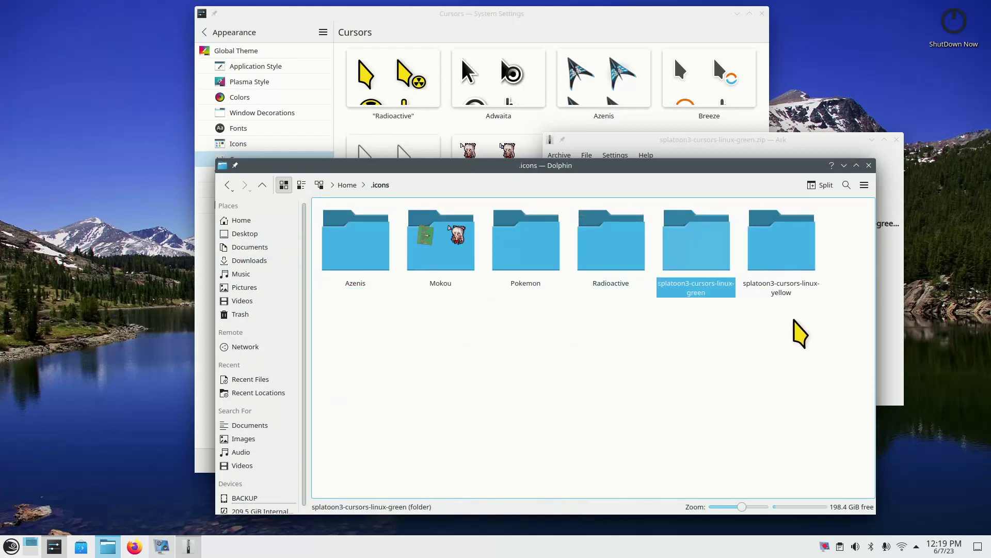
- Close Dolphin and Ark, and reload the Cursors page in System Settings by switching to Icons and back
{"action": "left_click", "coordinate": [869, 166]}
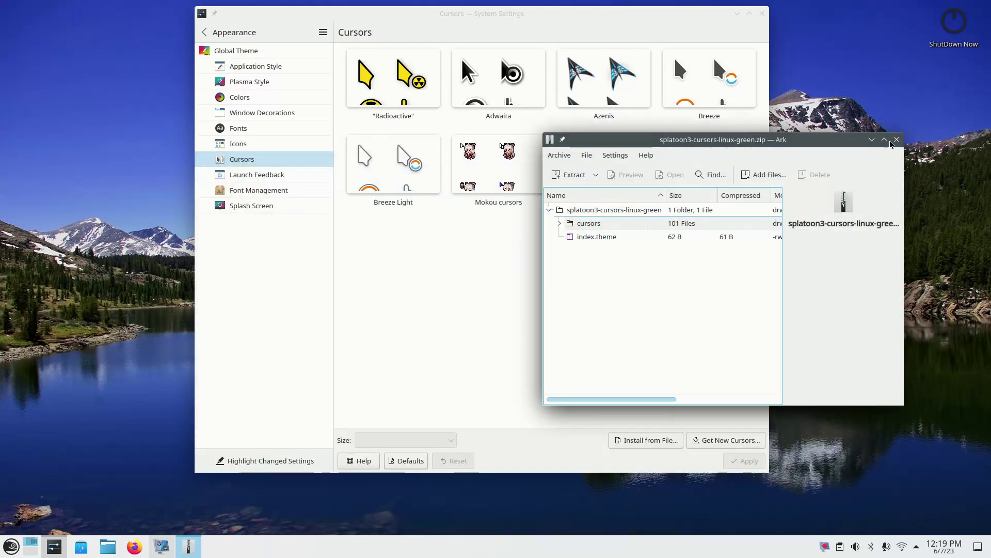
{"action": "left_click", "coordinate": [897, 139]}
{"action": "left_click", "coordinate": [248, 145]}
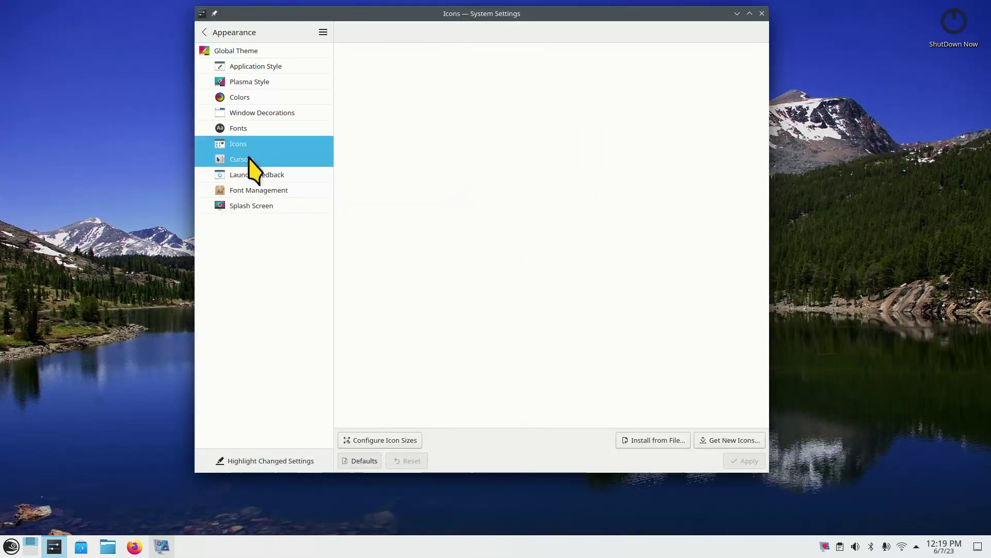
{"action": "left_click", "coordinate": [248, 159]}
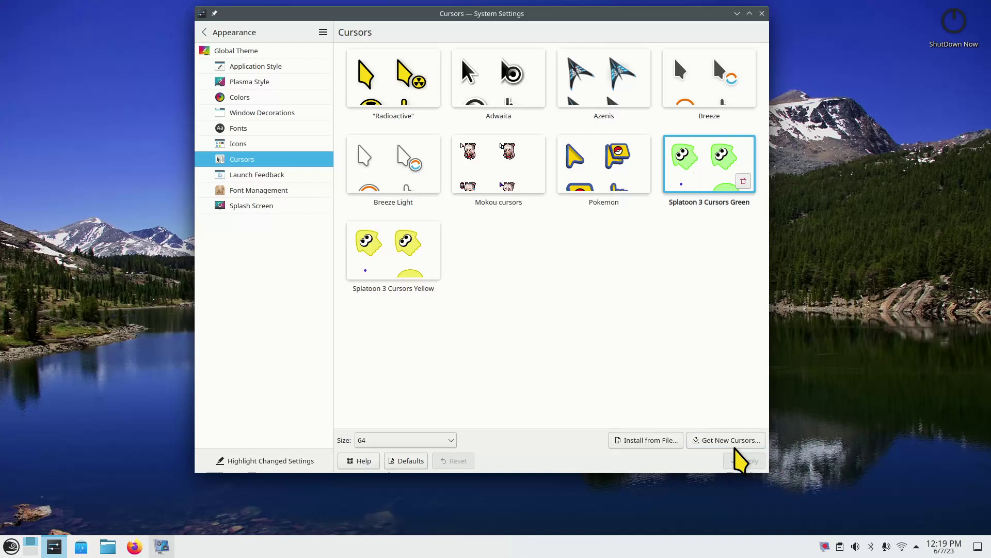
{"action": "left_click", "coordinate": [428, 267]}
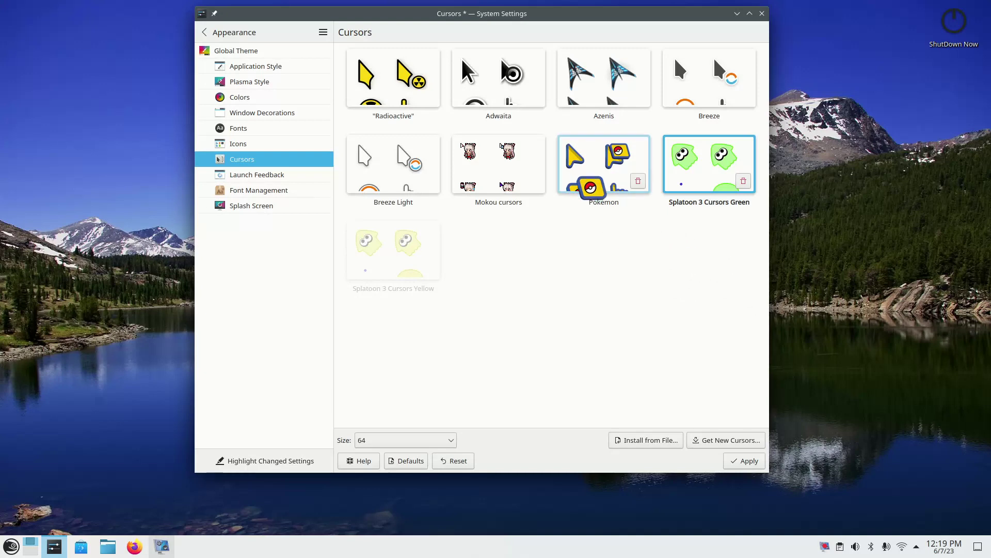
{"action": "left_click", "coordinate": [584, 175]}
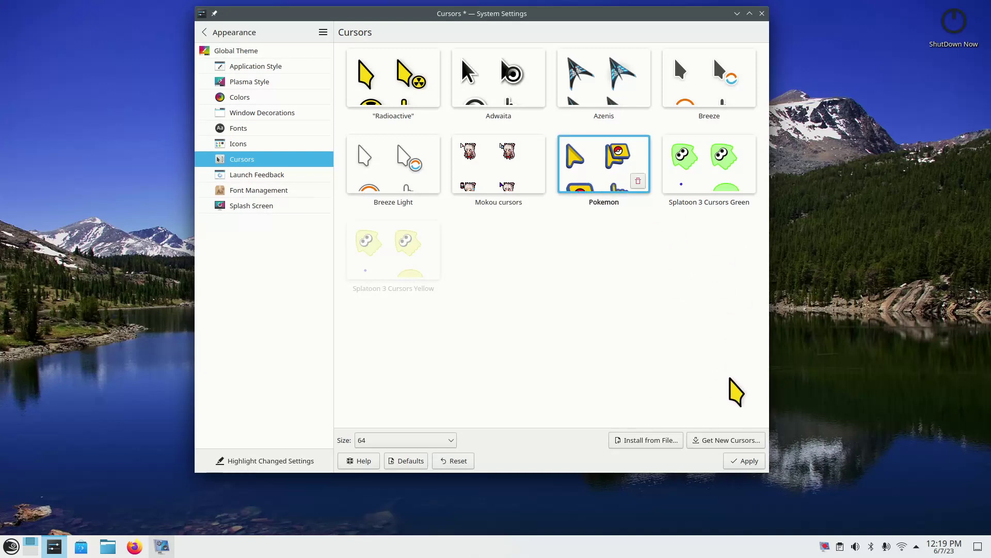
{"action": "left_click", "coordinate": [223, 146]}
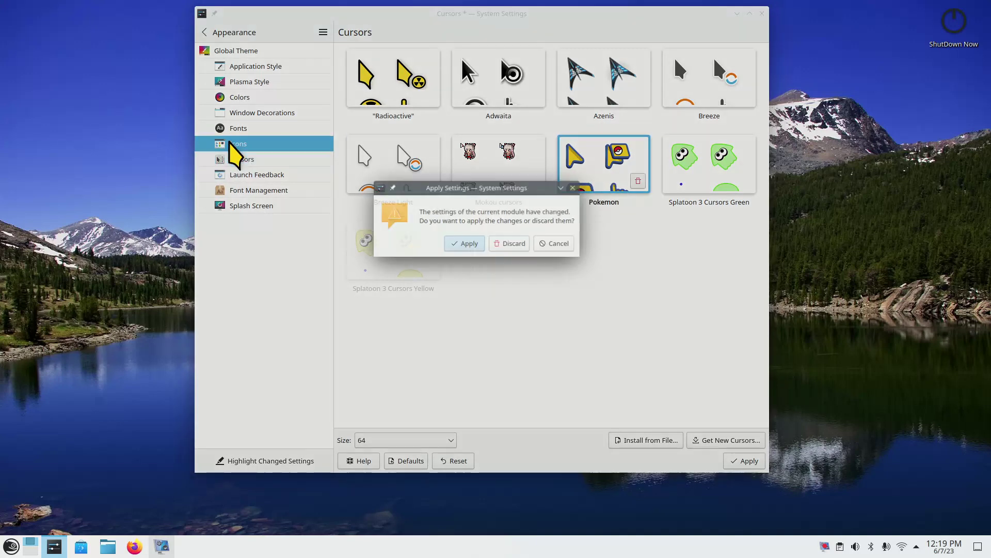
{"action": "left_click", "coordinate": [509, 245]}
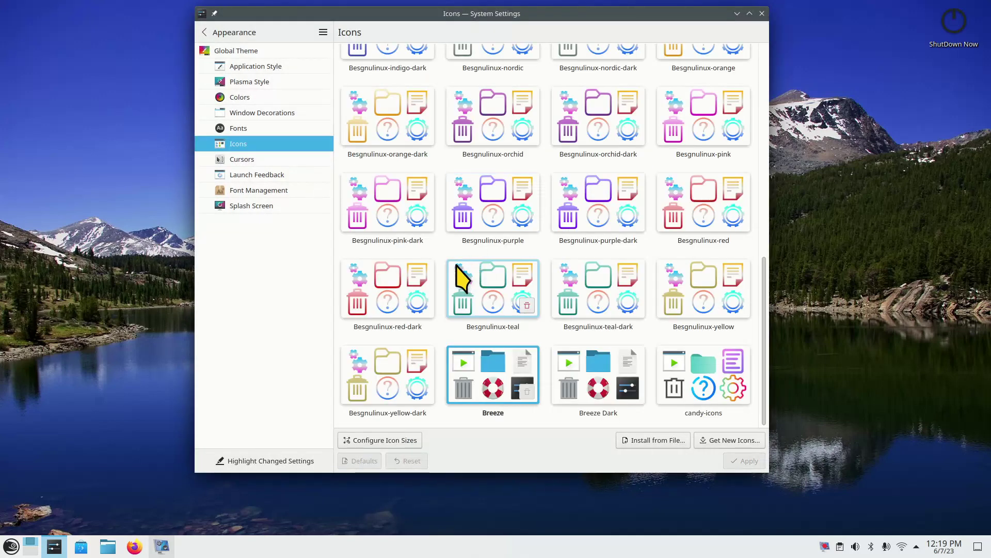
{"action": "left_click", "coordinate": [244, 159]}
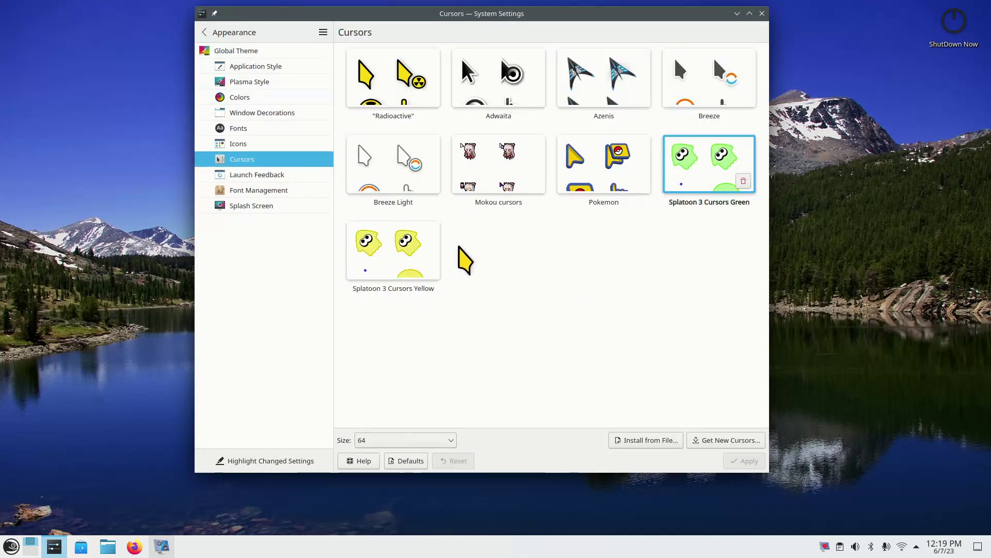
- Apply the Pokemon cursor theme and replace it with Splatoon 3 Cursors Green
{"action": "mouse_move", "coordinate": [410, 268]}
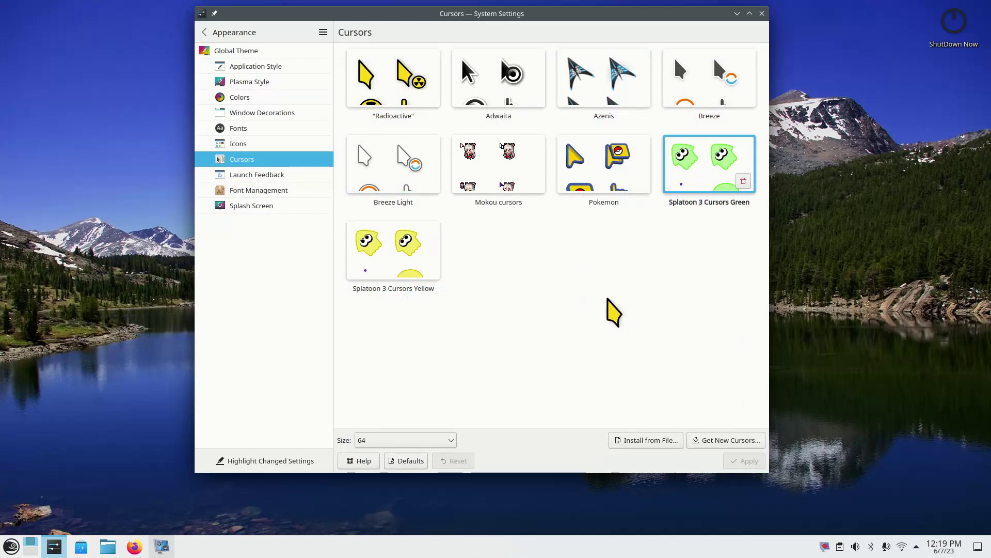
{"action": "left_click", "coordinate": [602, 168]}
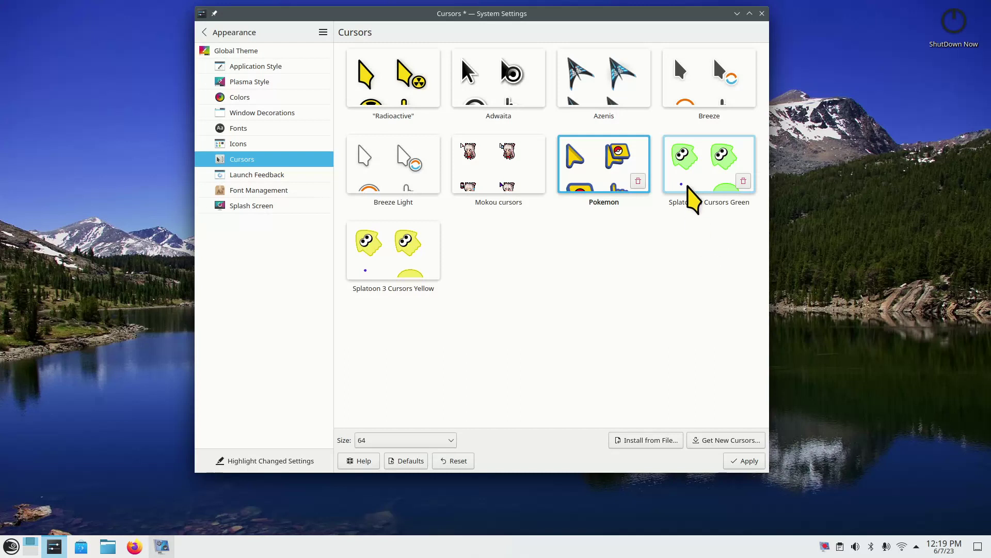
{"action": "left_click", "coordinate": [746, 461]}
{"action": "left_click", "coordinate": [698, 179]}
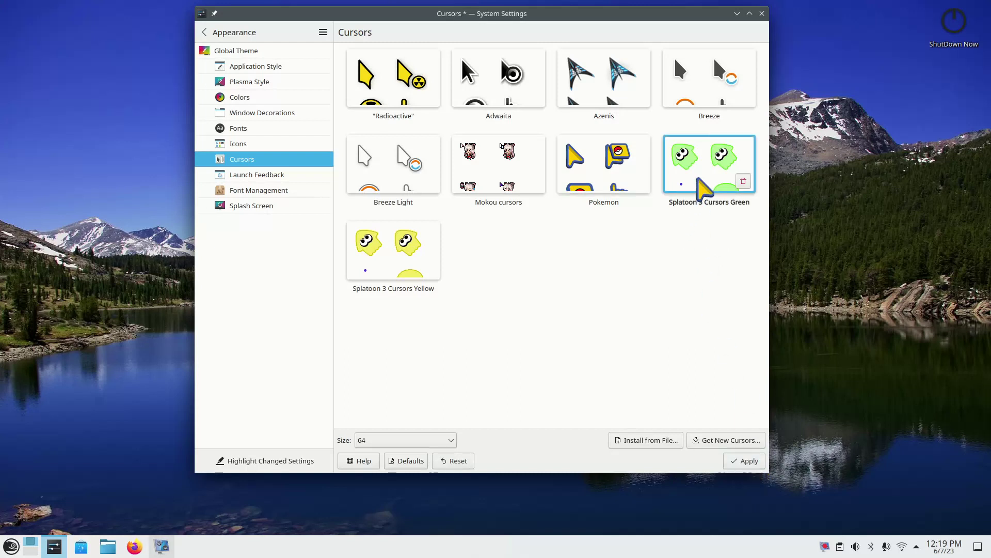
{"action": "left_click", "coordinate": [746, 461]}
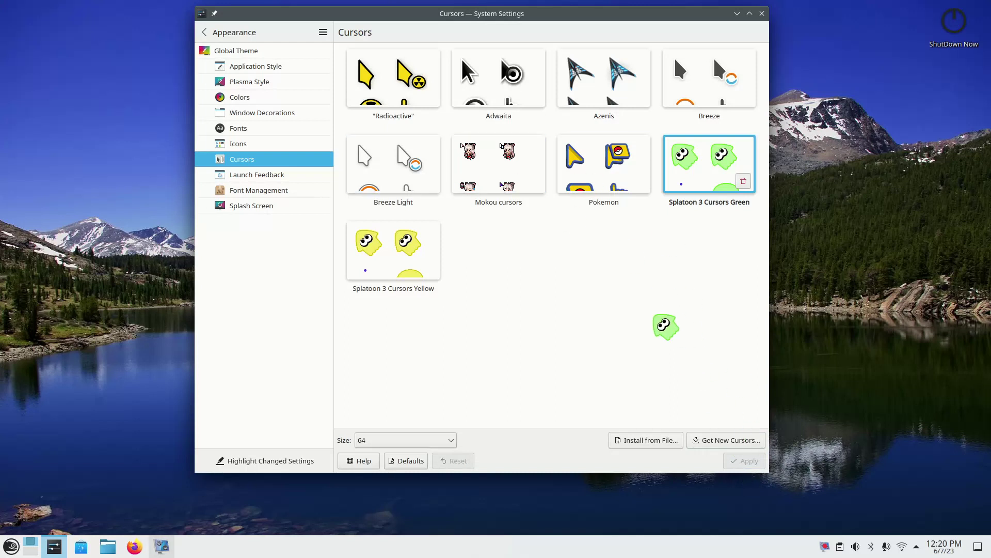
- Apply a cursor size of 128 and switch the cursor theme to Splatoon 3 Cursors Yellow
{"action": "left_click", "coordinate": [452, 440]}
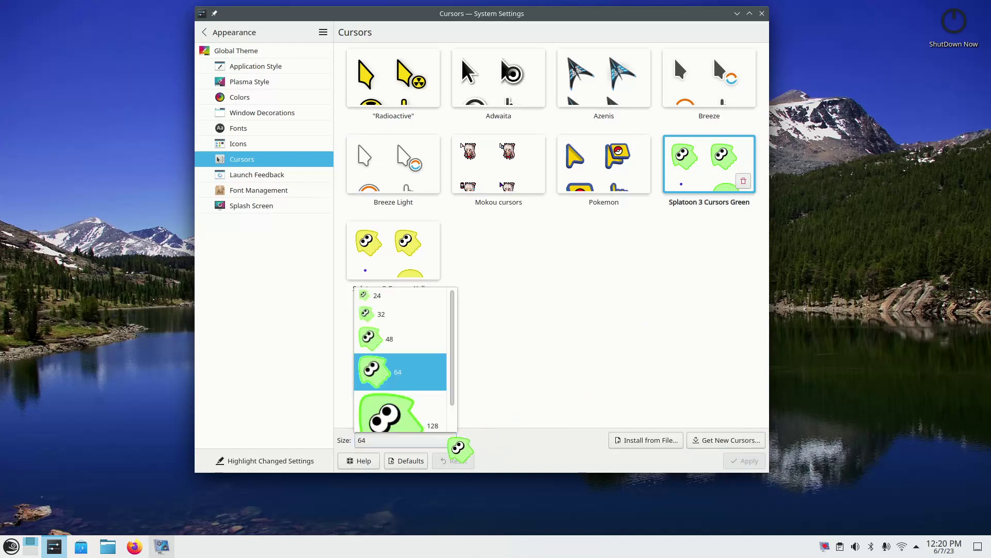
{"action": "left_click", "coordinate": [398, 408]}
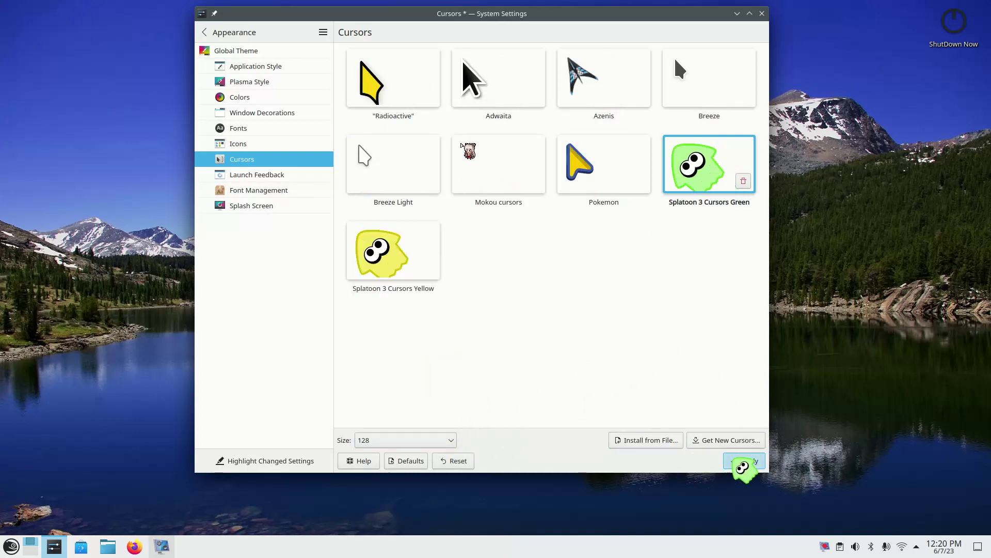
{"action": "left_click", "coordinate": [743, 461]}
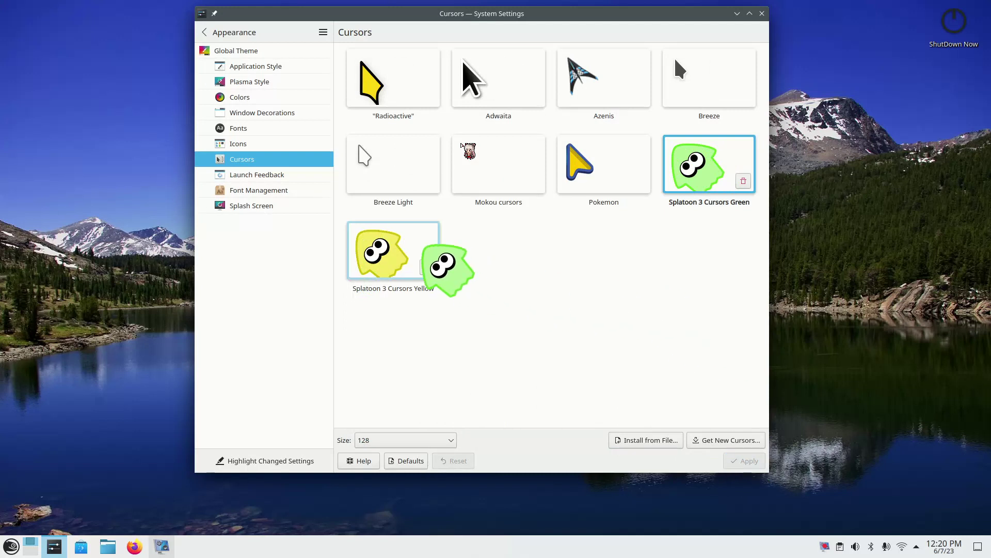
{"action": "left_click", "coordinate": [426, 251]}
{"action": "left_click", "coordinate": [746, 459]}
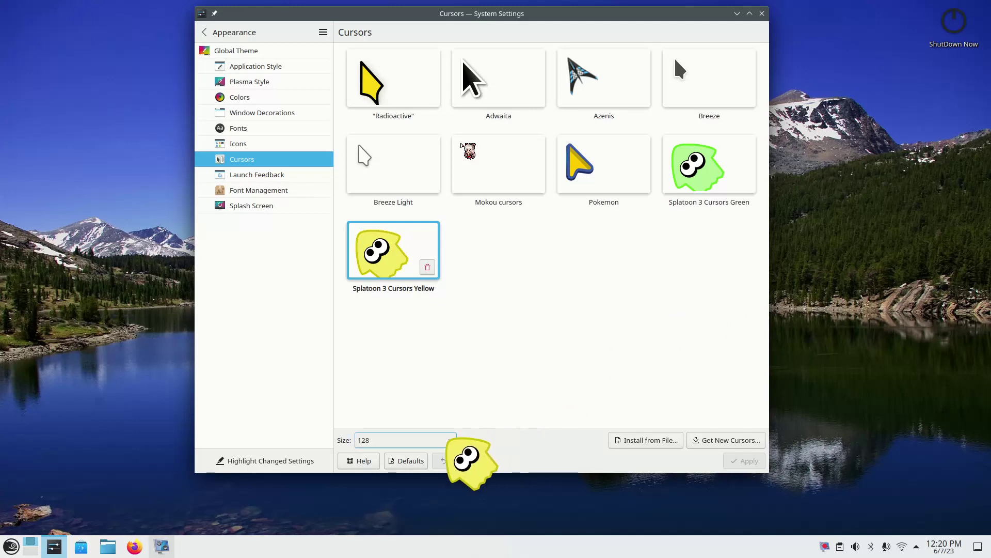
- Set the cursor size to 48 and apply the "Radioactive" cursor theme
{"action": "left_click", "coordinate": [449, 440]}
{"action": "left_click", "coordinate": [389, 256]}
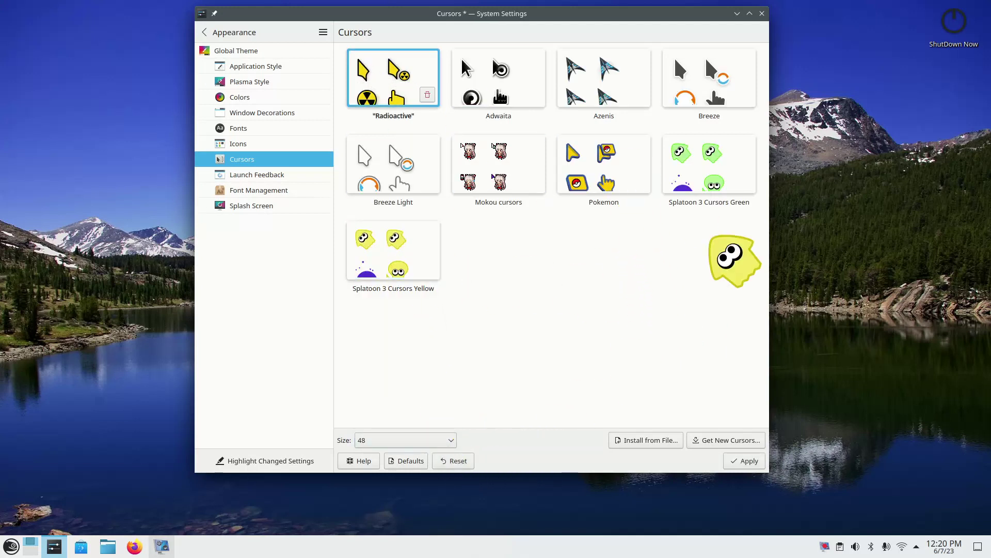
{"action": "left_click", "coordinate": [745, 462]}
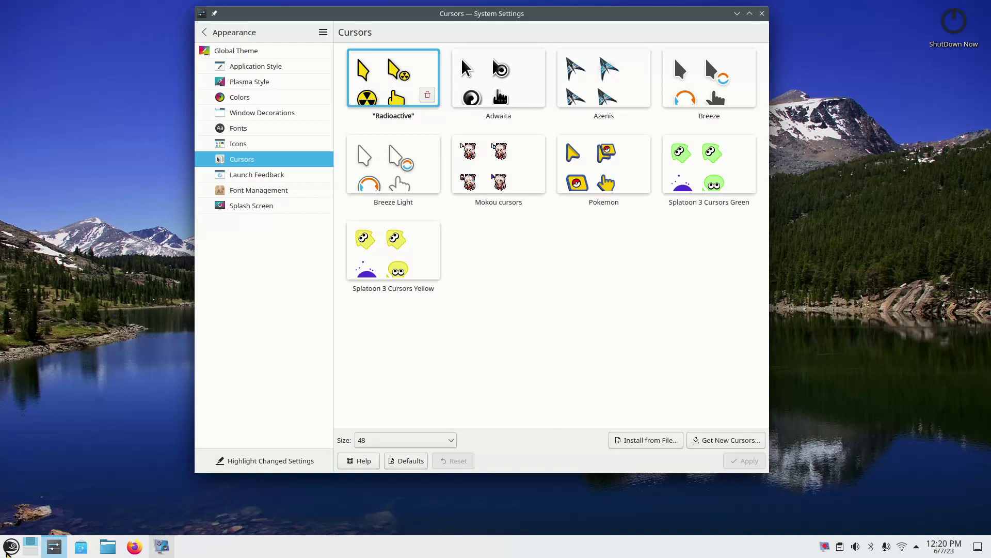
- Look at the additional session options in the application launcher and close it without choosing any
{"action": "left_click", "coordinate": [9, 551]}
{"action": "left_click", "coordinate": [333, 523]}
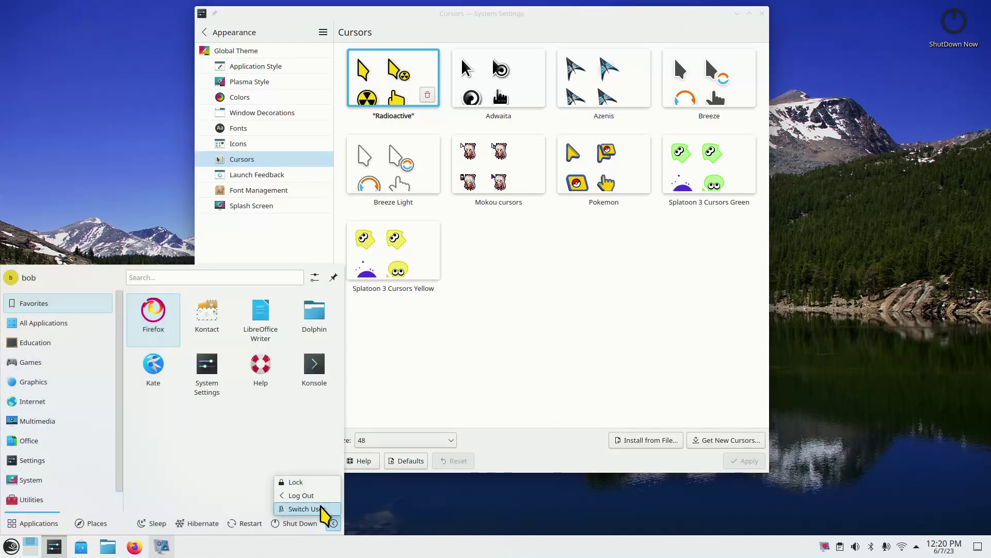
{"action": "left_click", "coordinate": [566, 331]}
- Reload the Cursors page by switching to Global Theme and back, and close System Settings
{"action": "left_click", "coordinate": [268, 52]}
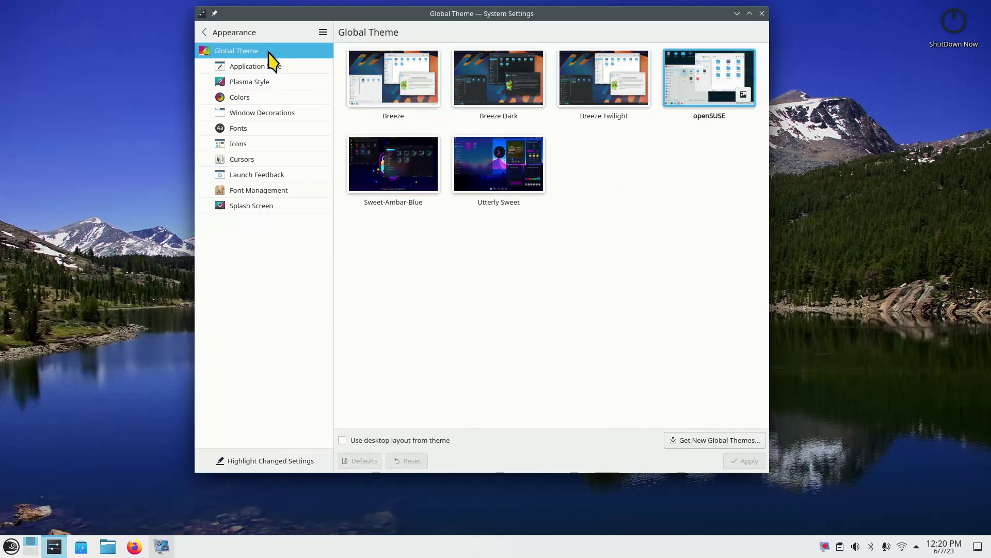
{"action": "left_click", "coordinate": [283, 162]}
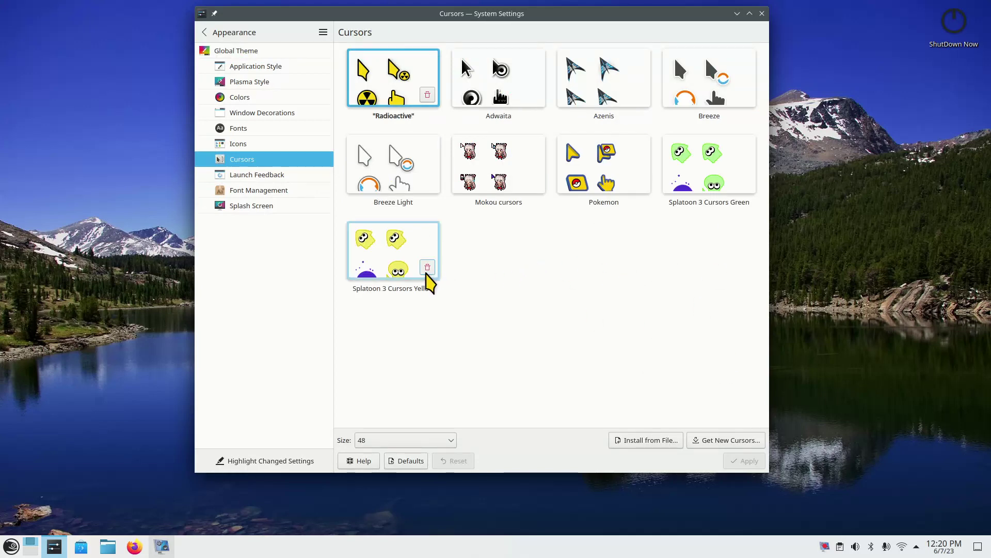
{"action": "left_click", "coordinate": [762, 13]}
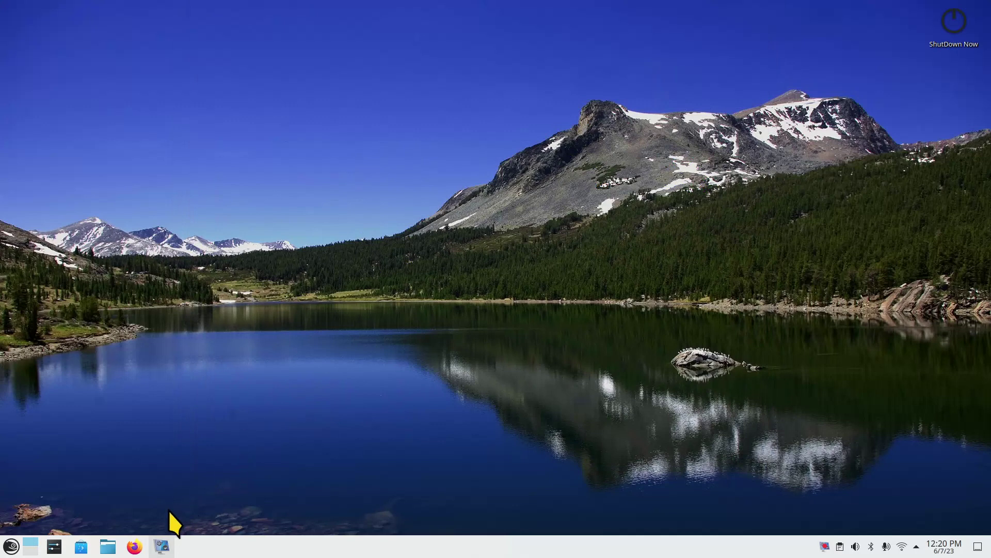
- Switch to Dolphin and permanently empty the Trash, which holds the old Mokou folder
{"action": "left_click", "coordinate": [108, 546]}
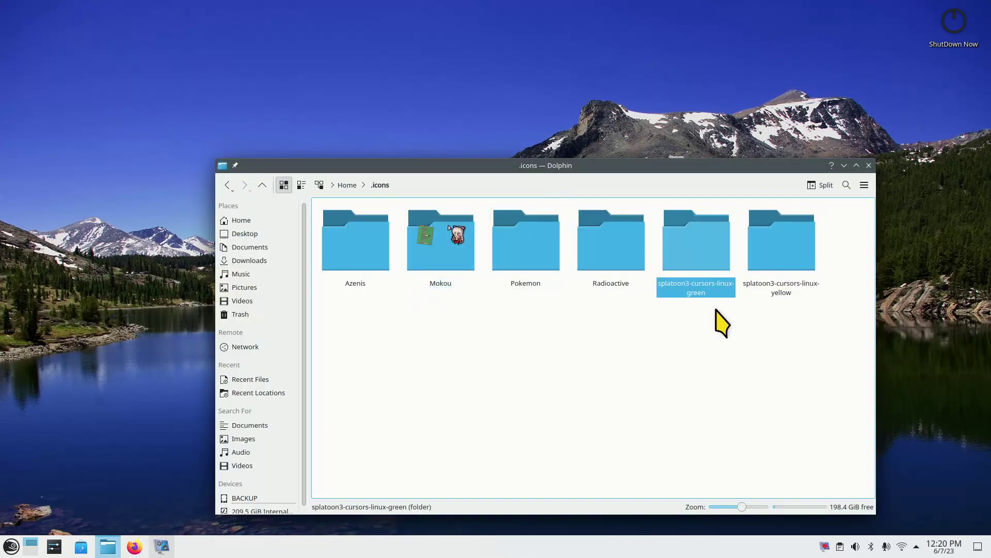
{"action": "left_click_drag", "start_coordinate": [848, 215], "coordinate": [673, 297]}
{"action": "left_click", "coordinate": [258, 315]}
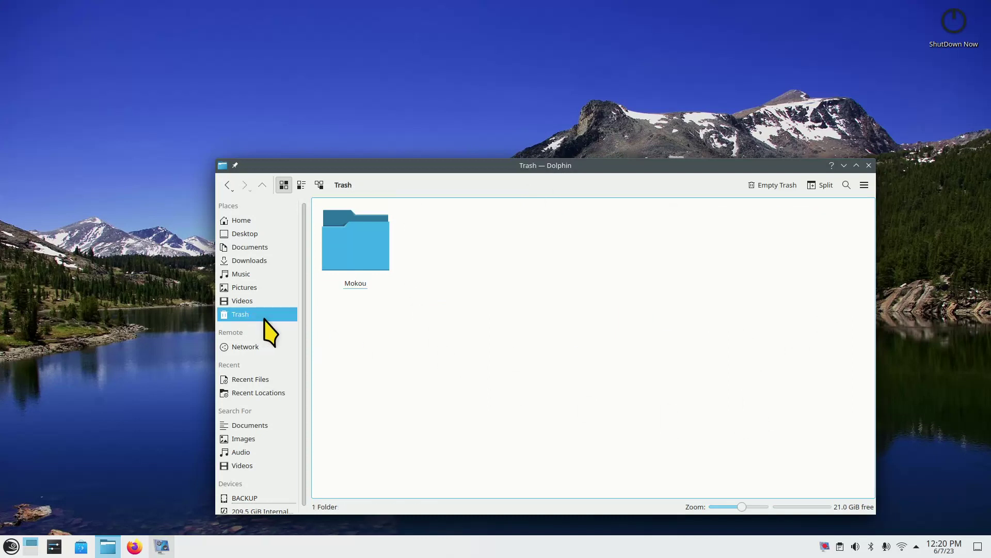
{"action": "left_click", "coordinate": [777, 186]}
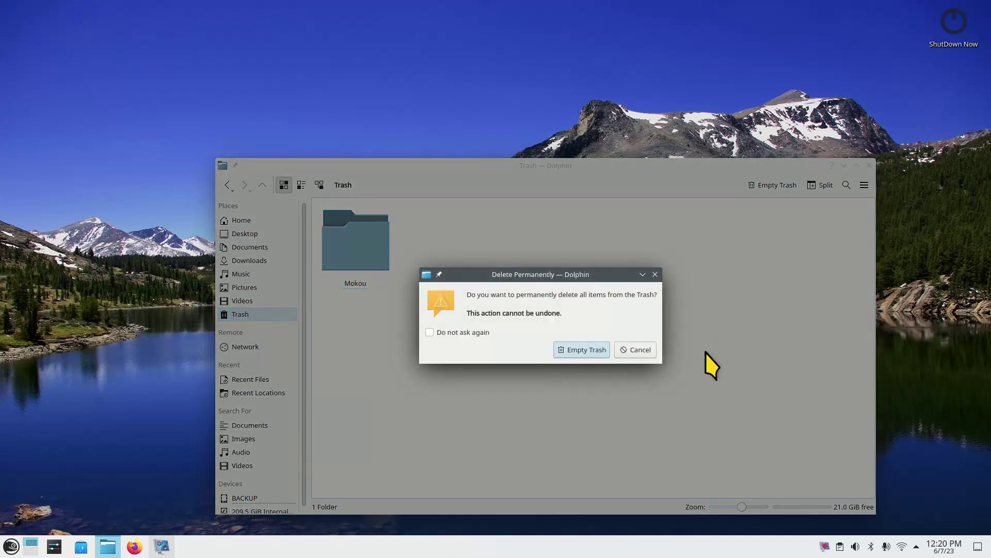
{"action": "left_click", "coordinate": [595, 351]}
- Move the splatoon3-cursors-linux-green and splatoon3-cursors-linux-yellow folders from .icons to the Trash, and check the Cursors page in System Settings
{"action": "left_click", "coordinate": [227, 185]}
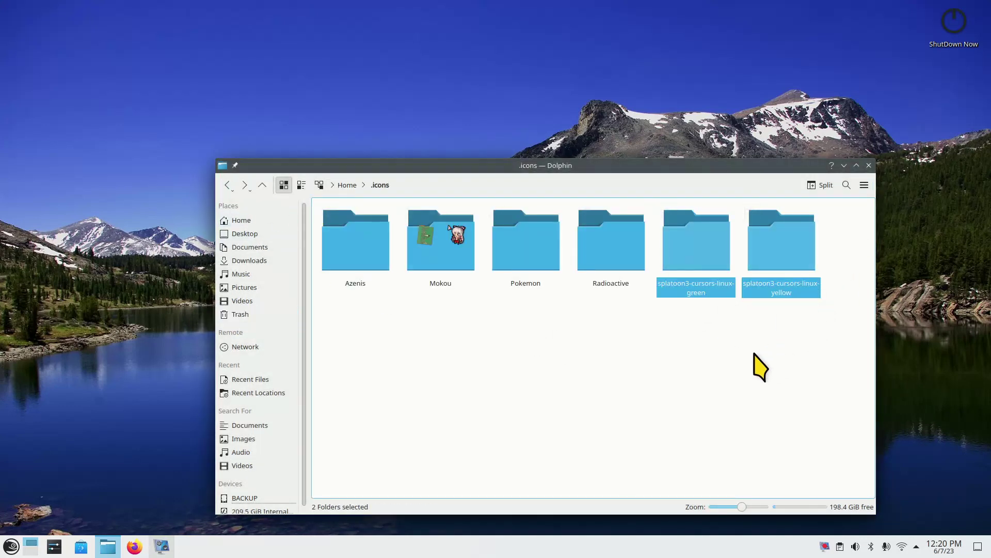
{"action": "key", "text": "Delete"}
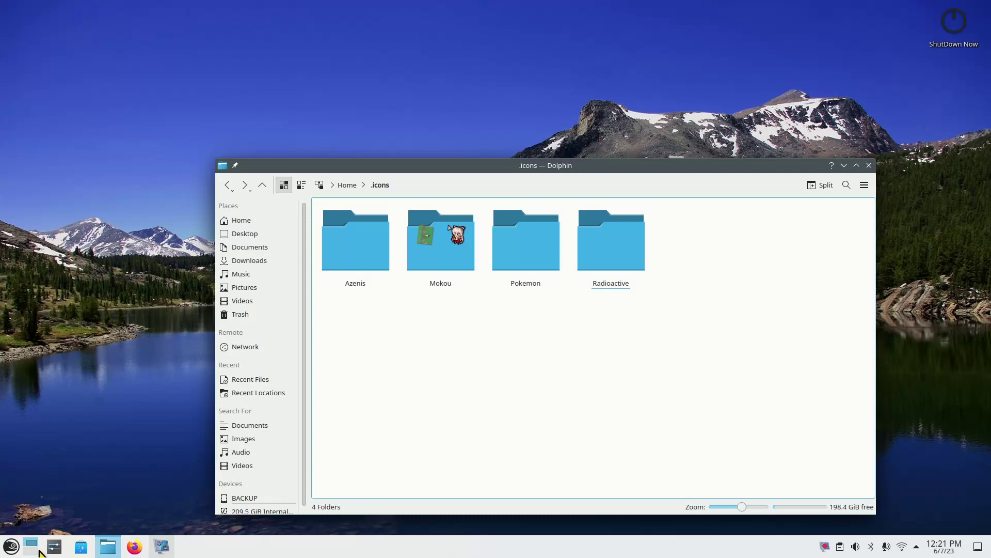
{"action": "left_click", "coordinate": [54, 548]}
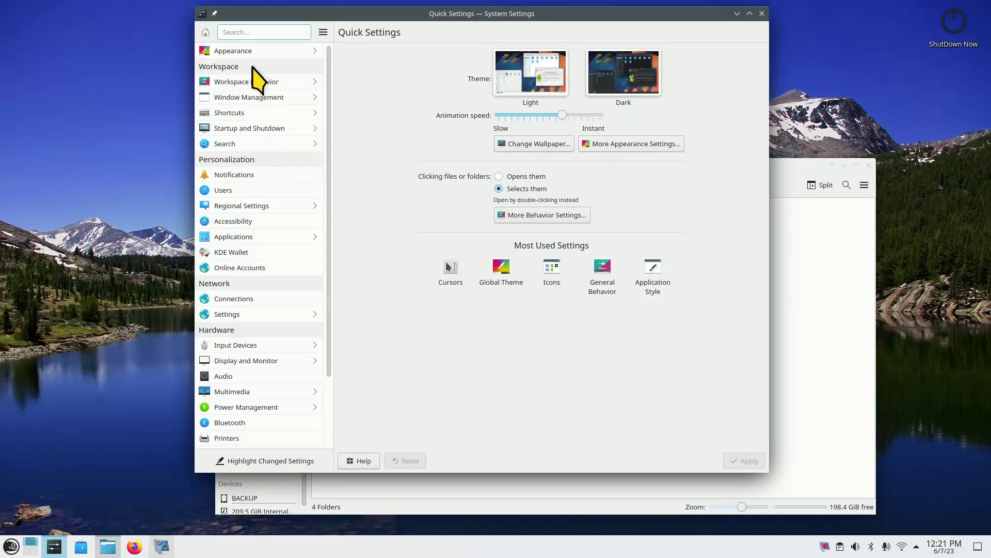
{"action": "left_click", "coordinate": [243, 49]}
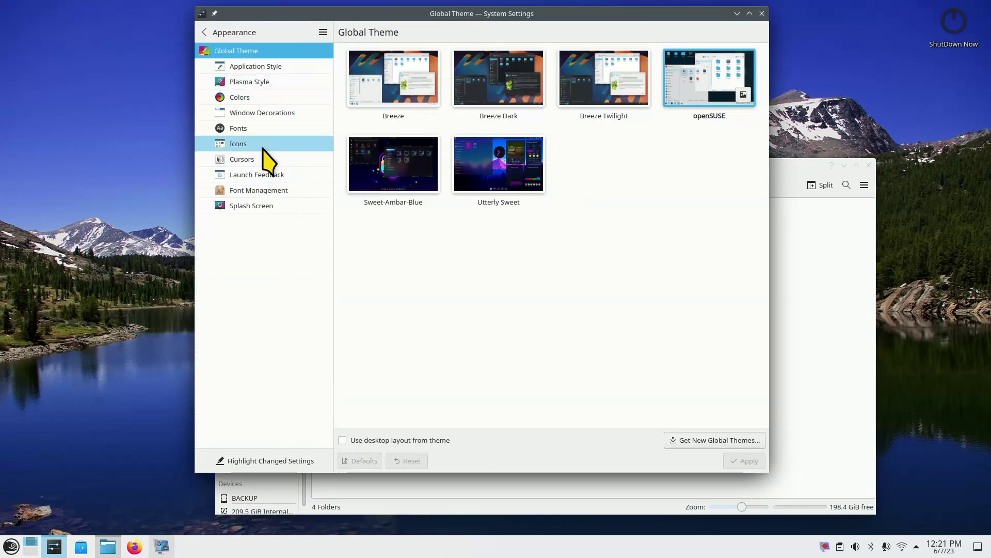
{"action": "left_click", "coordinate": [259, 159]}
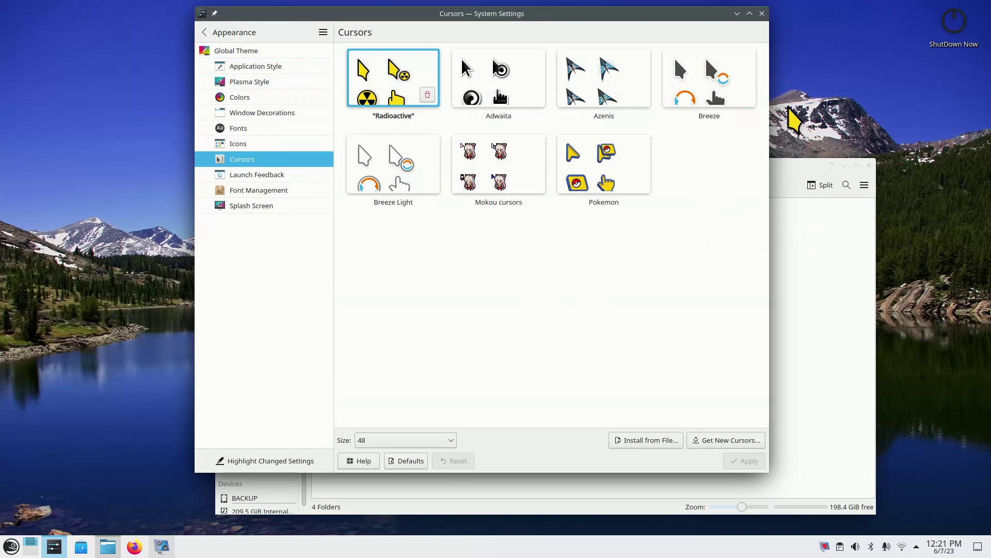
- Restore the splatoon3-cursors-linux-green and splatoon3-cursors-linux-yellow folders from the Trash in Dolphin
{"action": "left_click", "coordinate": [844, 211]}
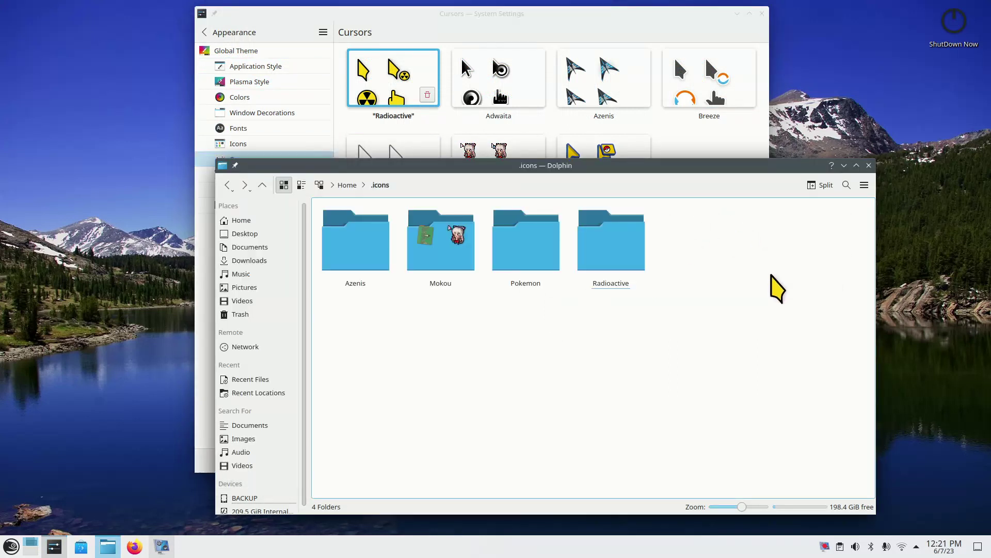
{"action": "left_click", "coordinate": [235, 313]}
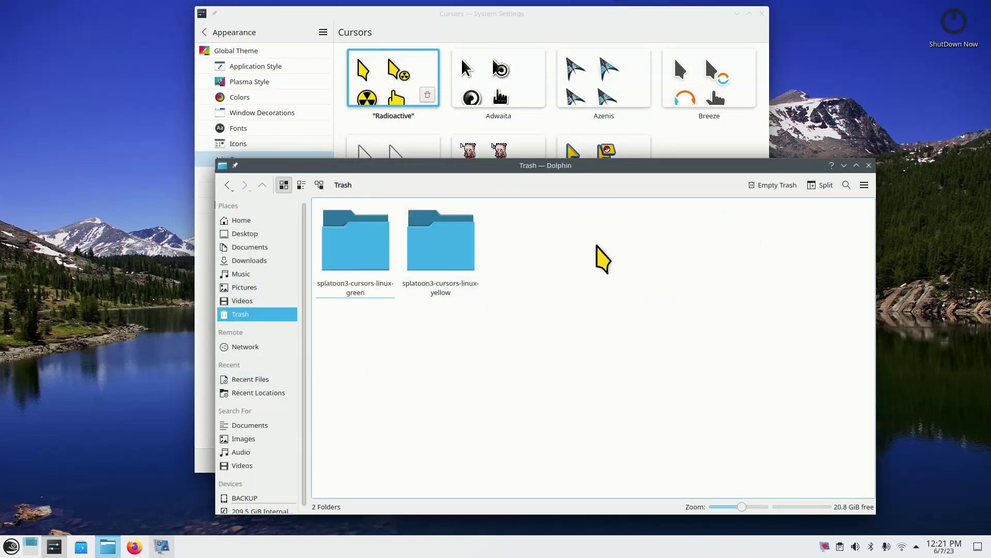
{"action": "left_click_drag", "start_coordinate": [587, 222], "coordinate": [332, 298]}
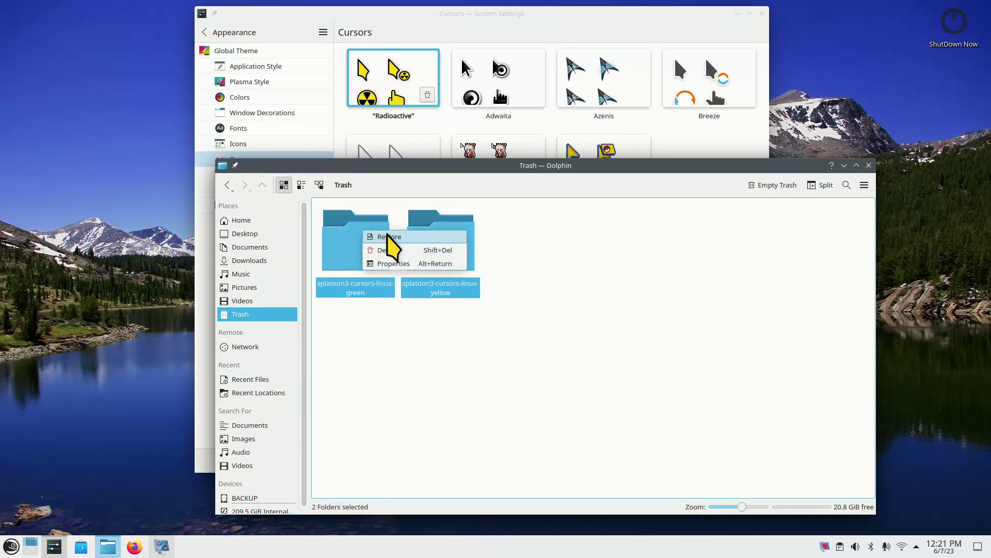
{"action": "key", "text": "Delete"}
- Reload the Cursors page in System Settings by switching to Icons and back, and close System Settings and Dolphin
{"action": "left_click", "coordinate": [696, 141]}
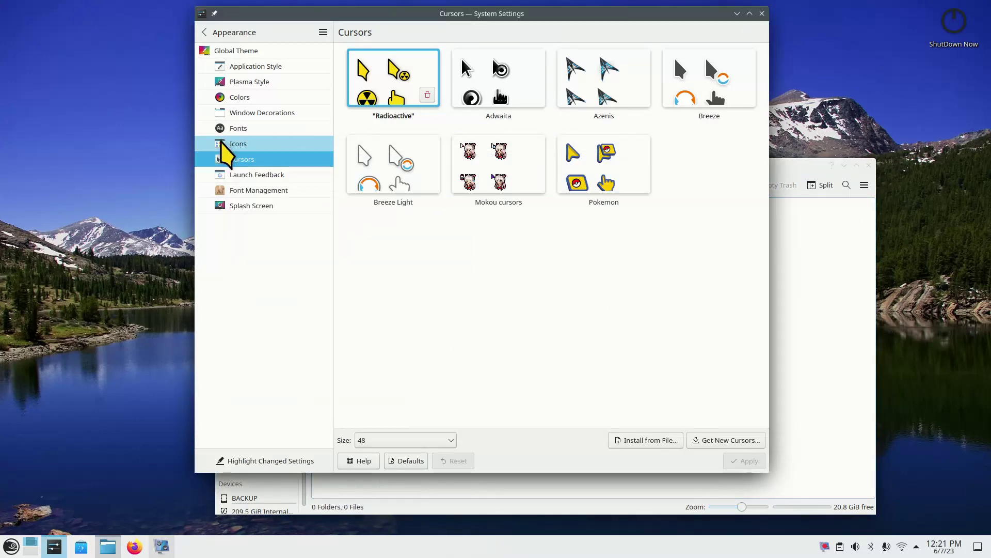
{"action": "left_click", "coordinate": [231, 145]}
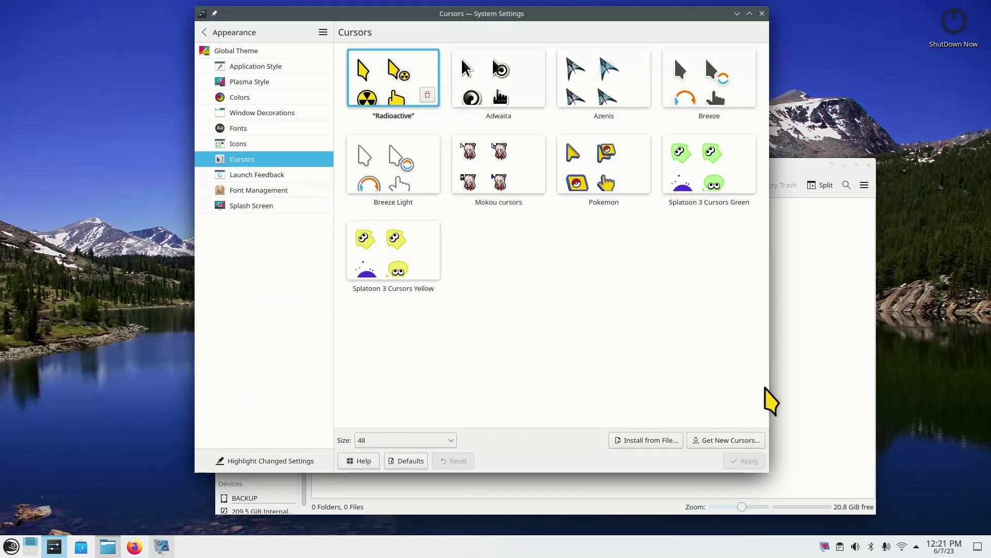
{"action": "key", "text": "alt+F4"}
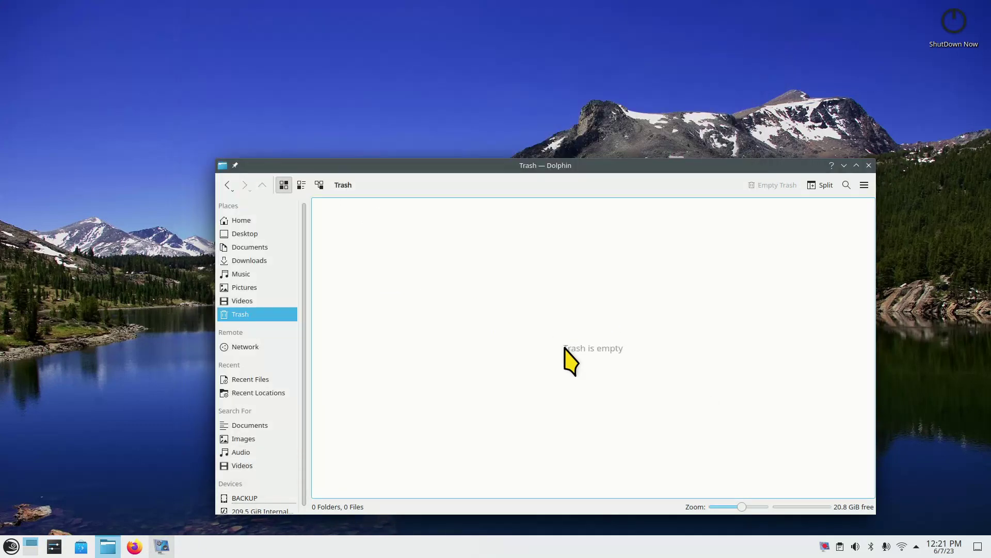
{"action": "key", "text": "alt+F4"}
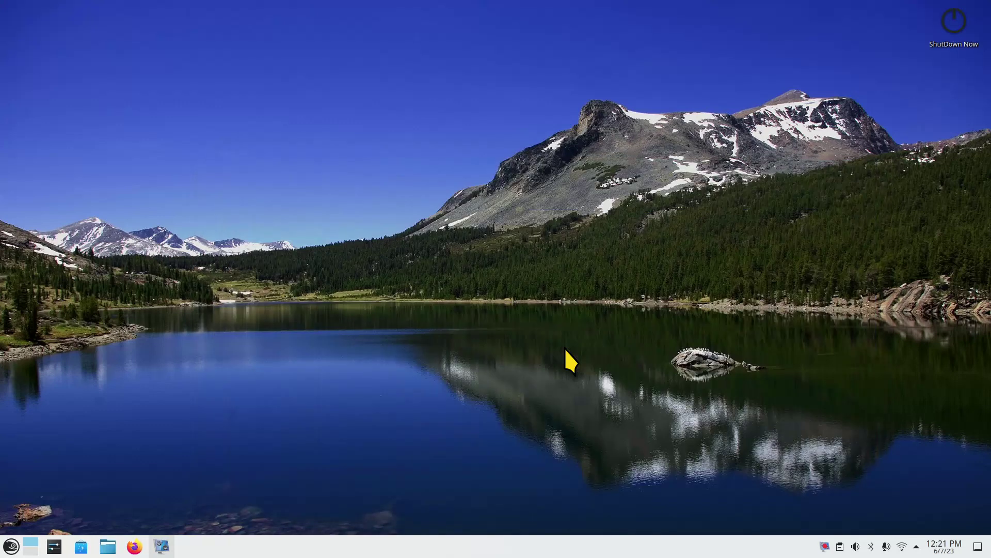
- Move the ShutDown Now desktop icon down over the lake, and bring up the shutdown confirmation and cancel it
{"action": "left_click_drag", "start_coordinate": [954, 22], "coordinate": [869, 387]}
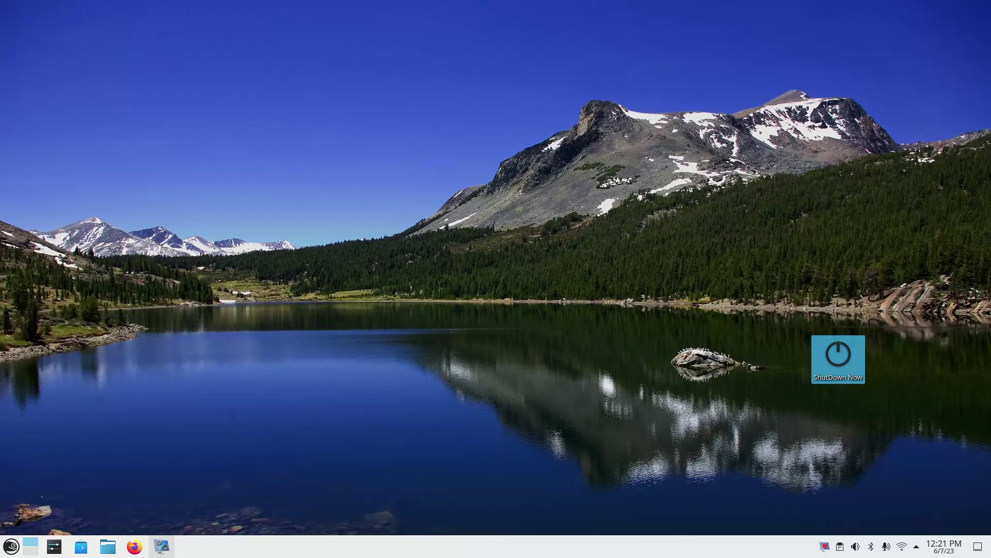
{"action": "key", "text": "super"}
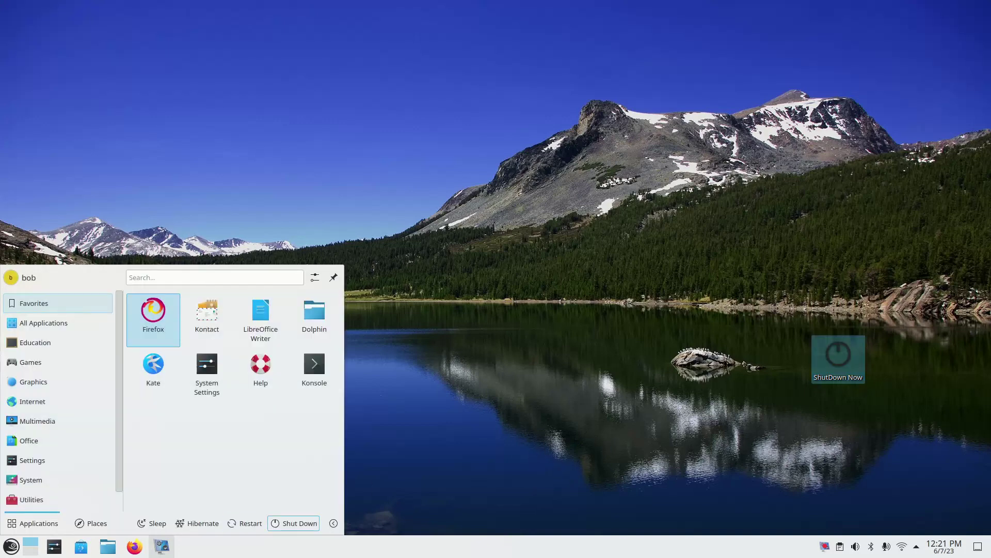
{"action": "left_click", "coordinate": [334, 521]}
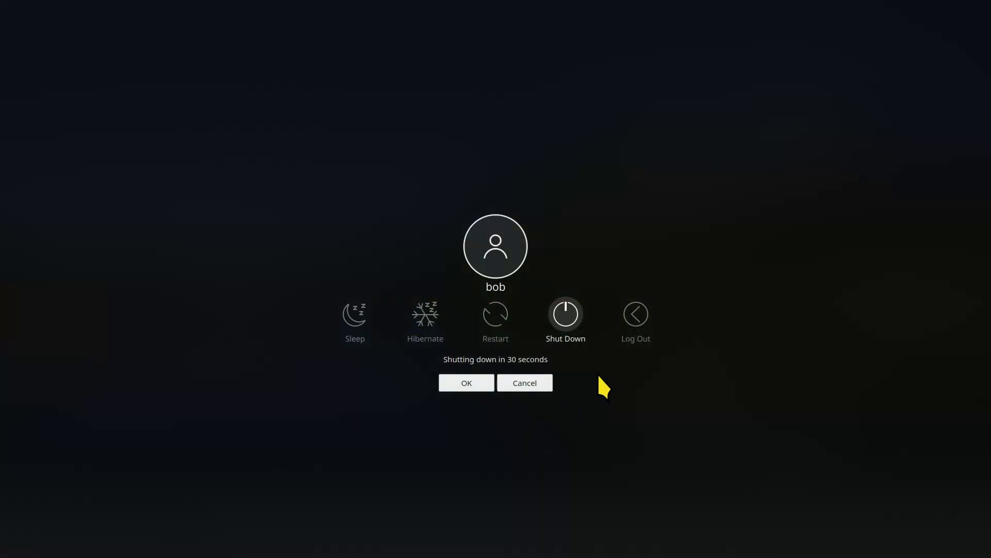
{"action": "left_click", "coordinate": [534, 383]}
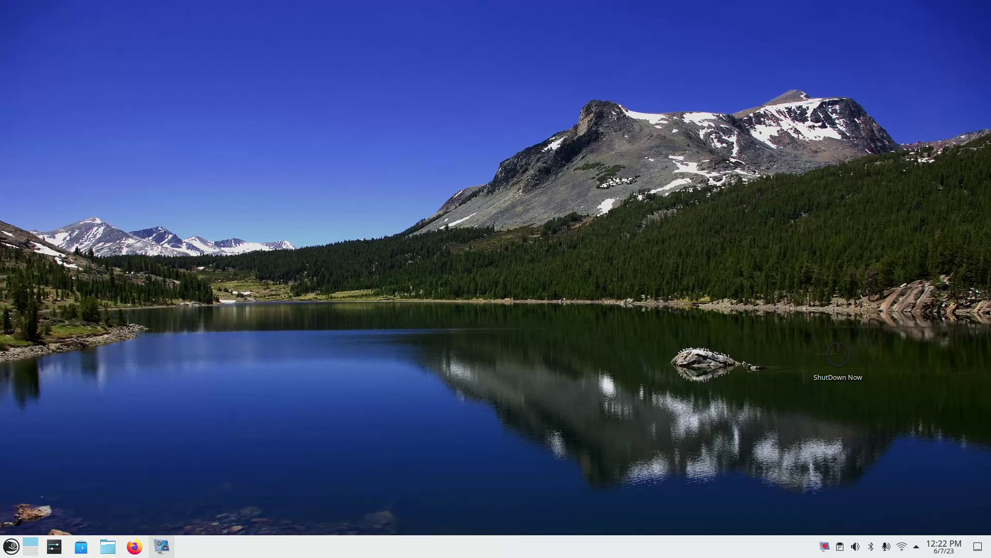
- Open the Home folder in Dolphin and turn off the display of hidden files
{"action": "left_click", "coordinate": [107, 546]}
{"action": "left_click", "coordinate": [255, 222]}
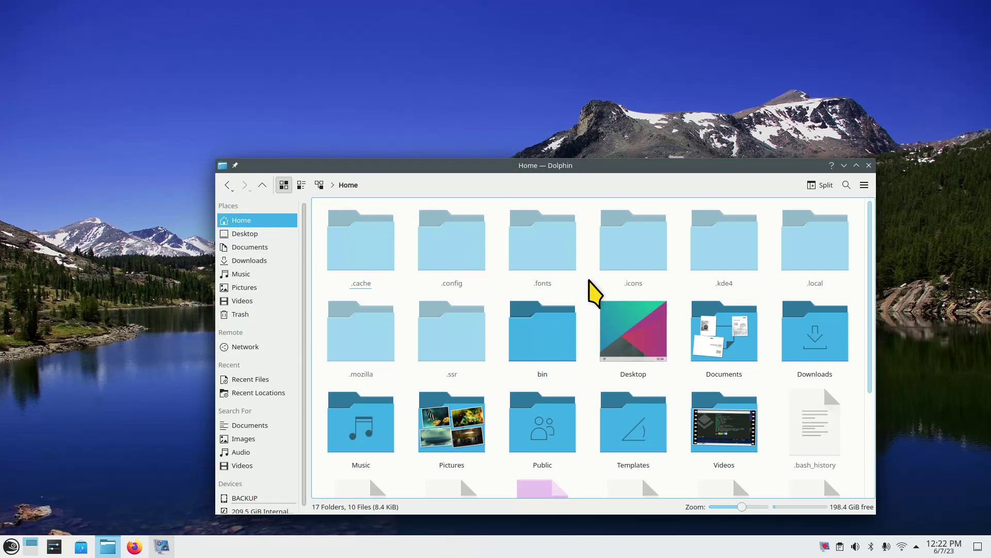
{"action": "key", "text": "ctrl+h"}
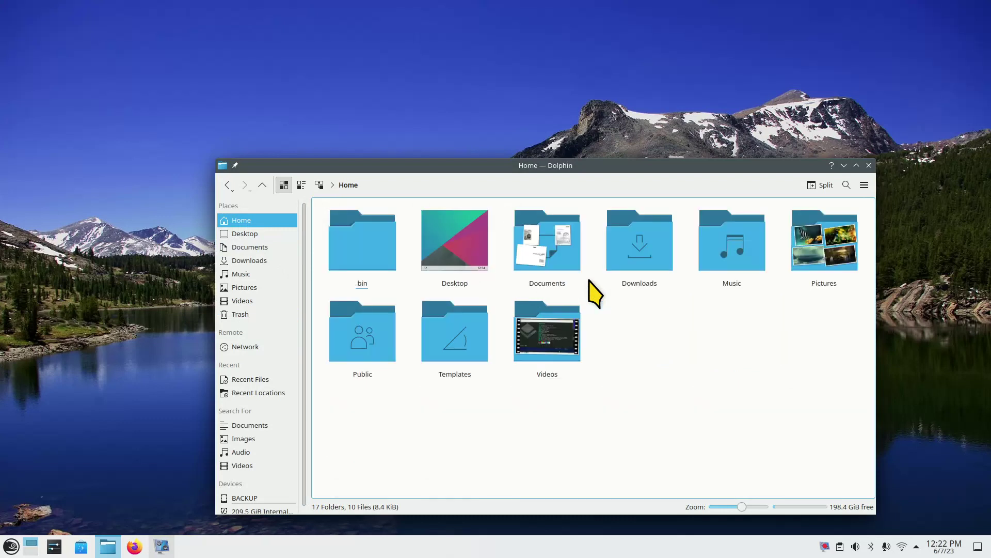
- Open the scriptstuff folder inside Documents
{"action": "double_click", "coordinate": [547, 248]}
{"action": "left_click", "coordinate": [457, 261]}
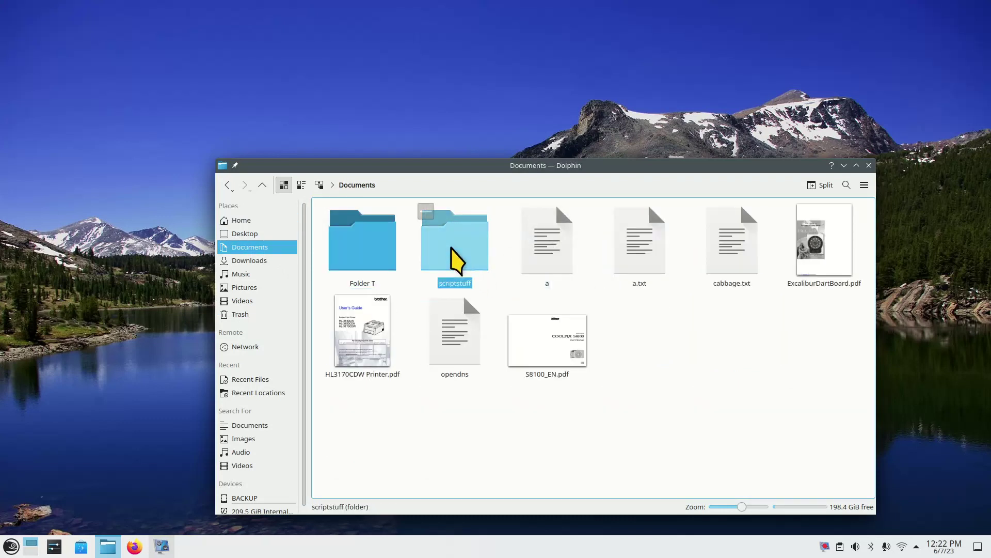
{"action": "double_click", "coordinate": [457, 260]}
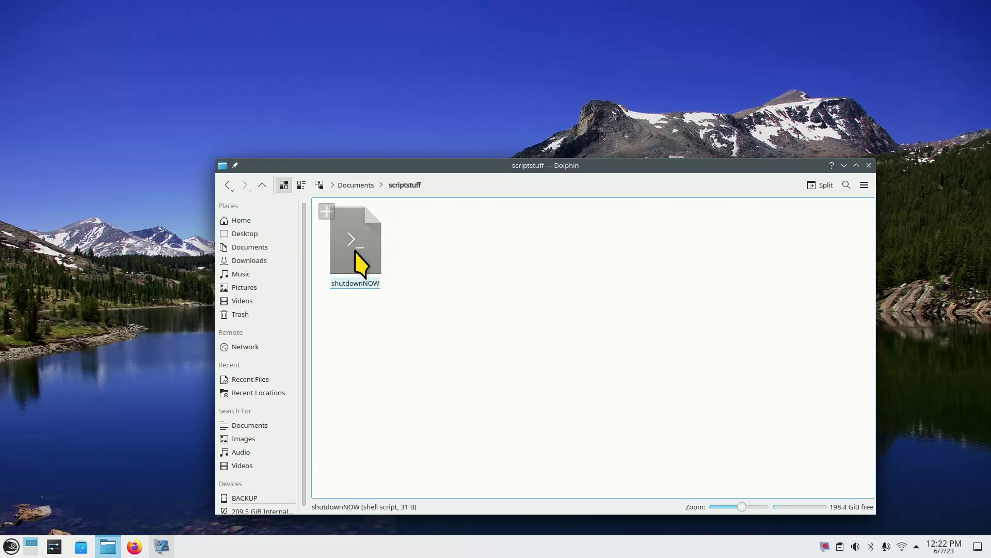
{"action": "right_click", "coordinate": [497, 247]}
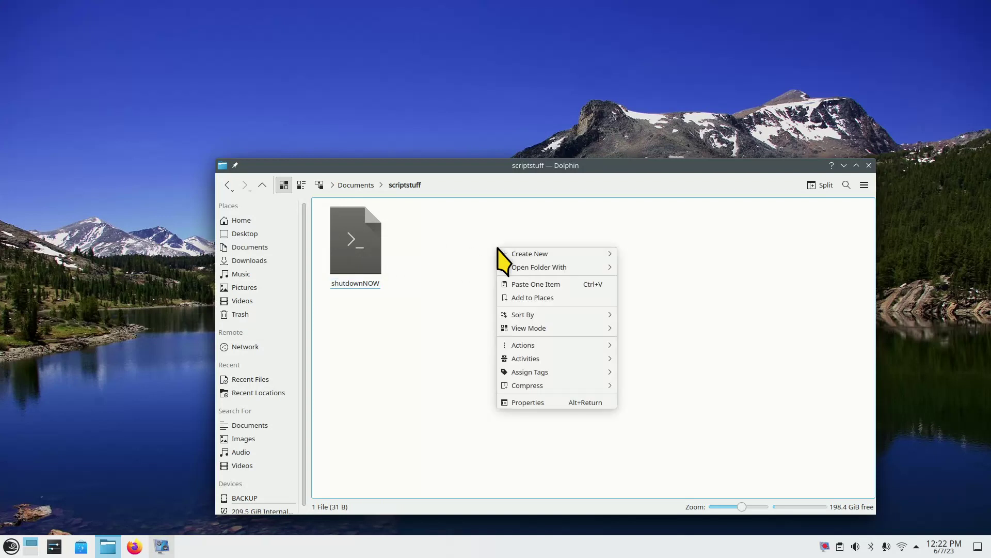
{"action": "mouse_move", "coordinate": [568, 254]}
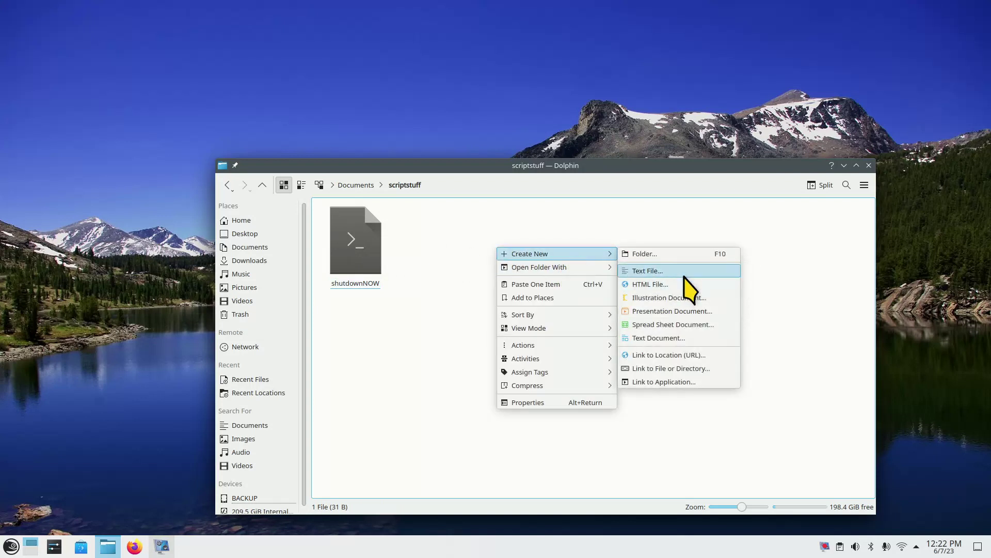
{"action": "left_click", "coordinate": [419, 314]}
- Open the shutdownNOW script for editing in Kate, and check the About Kate information
{"action": "double_click", "coordinate": [351, 262]}
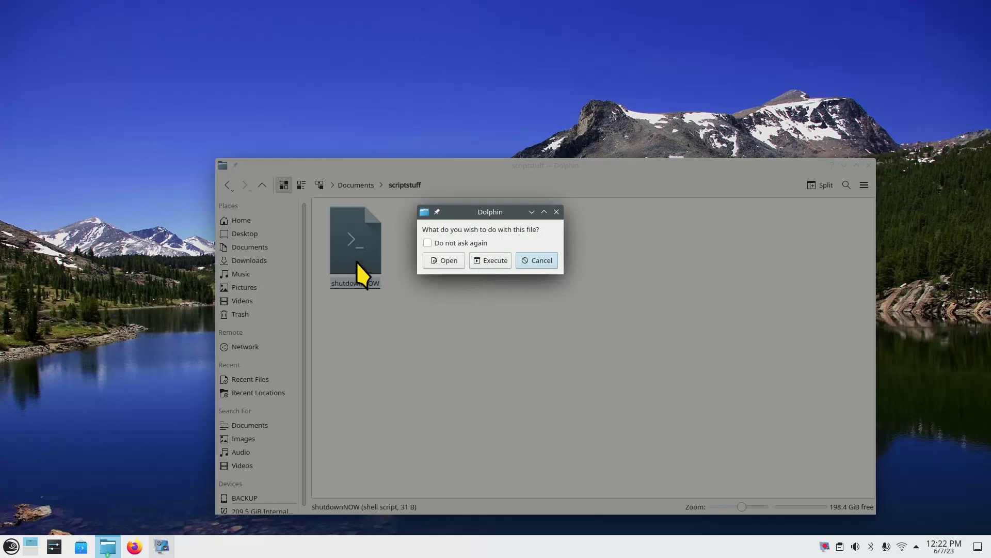
{"action": "left_click", "coordinate": [447, 261]}
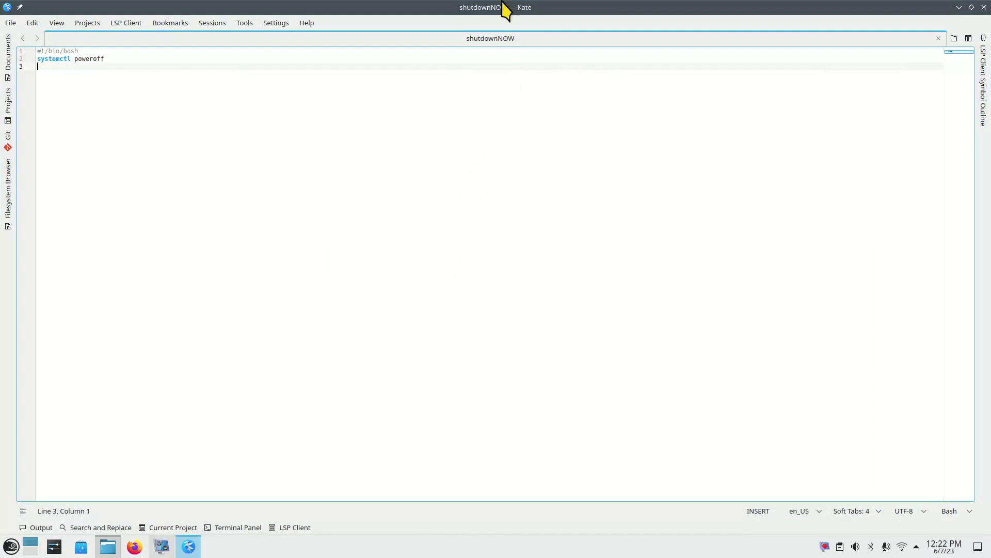
{"action": "left_click", "coordinate": [307, 23]}
{"action": "left_click", "coordinate": [323, 101]}
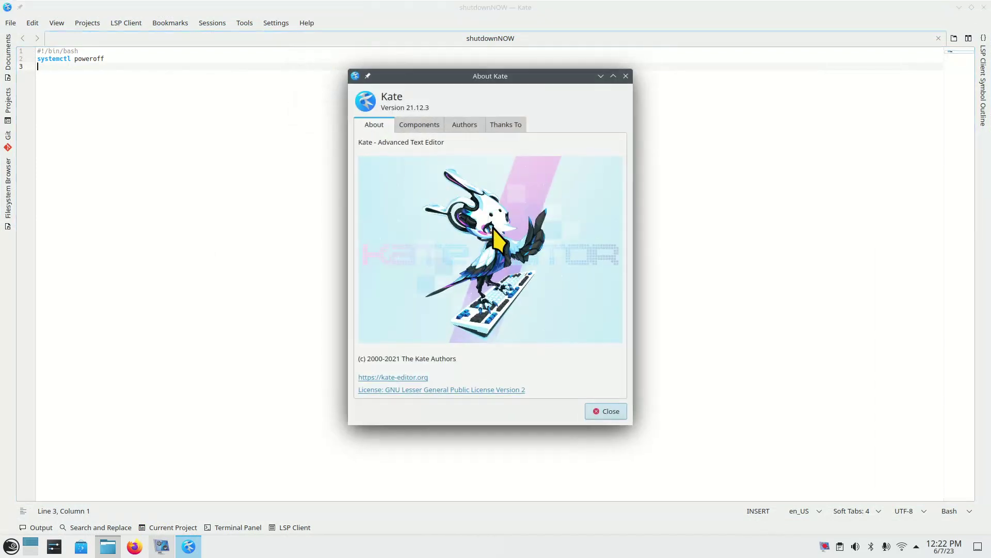
{"action": "left_click", "coordinate": [626, 76]}
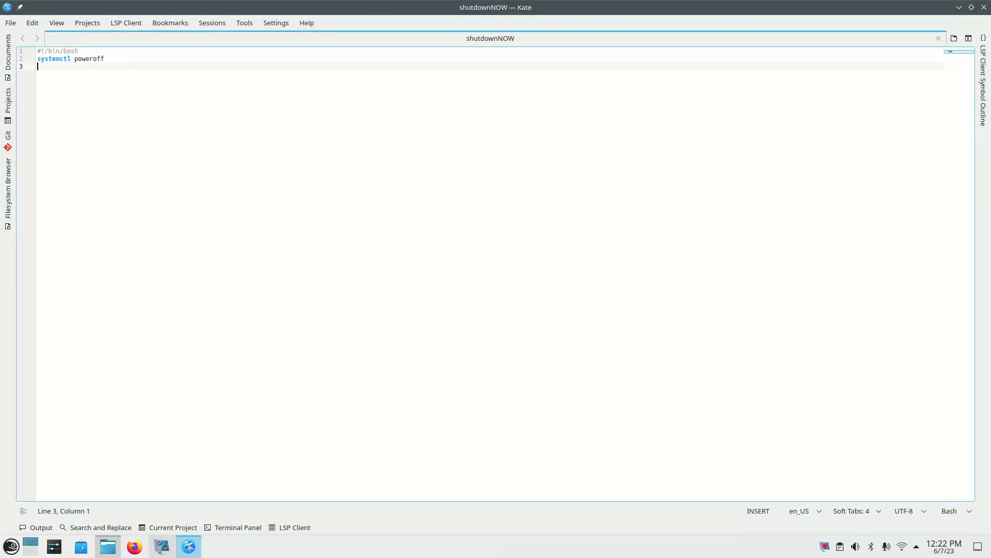
- Enlarge the script text in the editor to 733% zoom
{"action": "key", "text": "ctrl+plus"}
{"action": "key", "text": "ctrl+plus"}
{"action": "key", "text": "ctrl+plus"}
{"action": "key", "text": "ctrl+plus"}
{"action": "key", "text": "ctrl+plus"}
{"action": "key", "text": "ctrl+plus"}
{"action": "key", "text": "ctrl+plus"}
{"action": "key", "text": "ctrl+plus"}
{"action": "key", "text": "ctrl+plus"}
{"action": "key", "text": "ctrl+plus"}
{"action": "key", "text": "ctrl+plus"}
{"action": "key", "text": "ctrl+plus"}
{"action": "key", "text": "ctrl+plus"}
{"action": "key", "text": "ctrl+plus"}
{"action": "key", "text": "ctrl+plus"}
{"action": "key", "text": "ctrl+plus"}
{"action": "key", "text": "ctrl+plus"}
{"action": "key", "text": "ctrl+plus"}
{"action": "key", "text": "ctrl+plus"}
{"action": "key", "text": "ctrl+plus"}
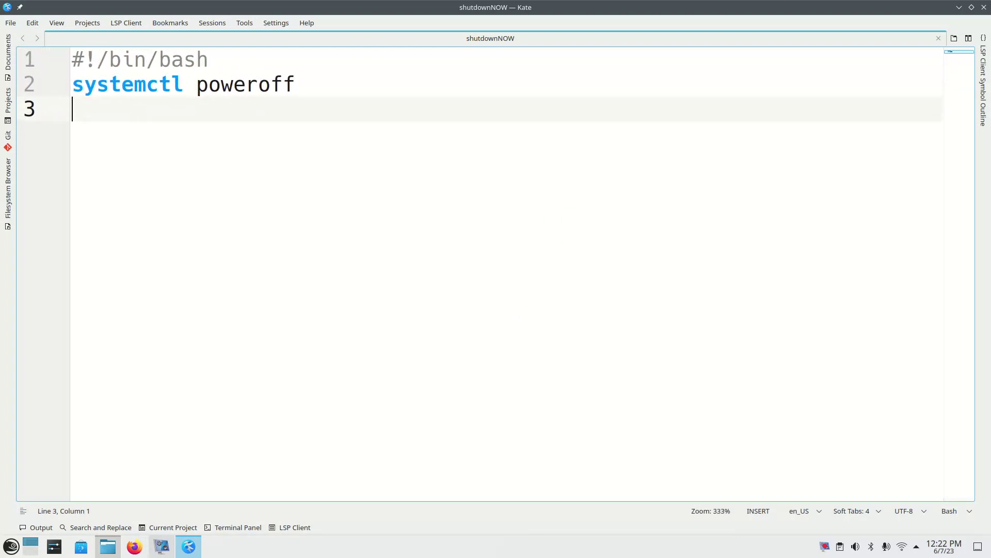
{"action": "key", "text": "ctrl+plus"}
{"action": "key", "text": "ctrl+plus"}
{"action": "key", "text": "ctrl+plus"}
{"action": "key", "text": "ctrl+plus"}
{"action": "key", "text": "ctrl+plus"}
{"action": "key", "text": "ctrl+plus"}
{"action": "key", "text": "ctrl+plus"}
{"action": "key", "text": "ctrl+plus"}
{"action": "key", "text": "ctrl+plus"}
{"action": "key", "text": "ctrl+plus"}
{"action": "key", "text": "ctrl+plus"}
{"action": "key", "text": "ctrl+plus"}
{"action": "key", "text": "ctrl+plus"}
{"action": "key", "text": "ctrl+plus"}
{"action": "key", "text": "ctrl+plus"}
{"action": "key", "text": "ctrl+plus"}
{"action": "key", "text": "ctrl+plus"}
{"action": "key", "text": "ctrl+plus"}
{"action": "key", "text": "ctrl+plus"}
{"action": "key", "text": "ctrl+plus"}
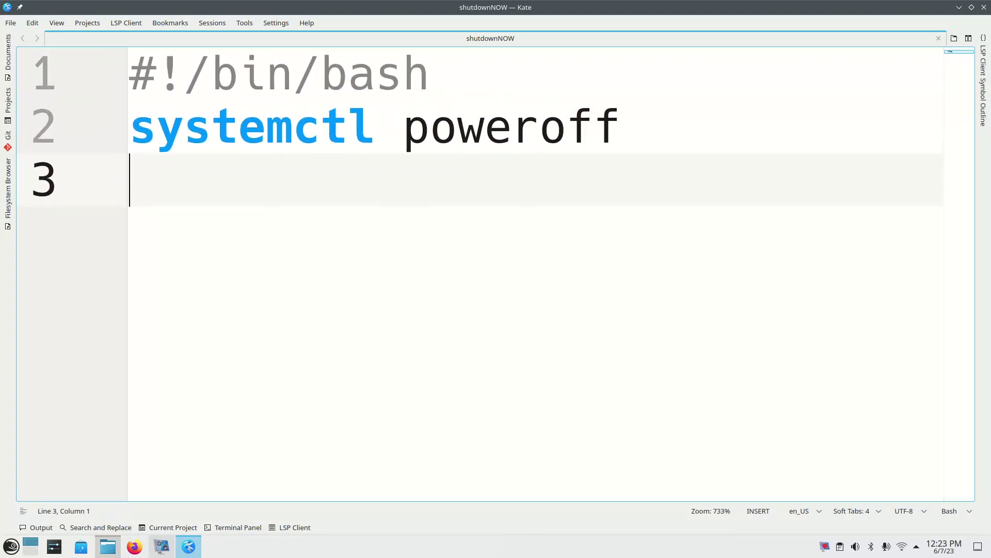
- Highlight the #!/bin/bash line, the systemctl command and its poweroff argument in turn
{"action": "left_click_drag", "start_coordinate": [448, 71], "coordinate": [136, 69]}
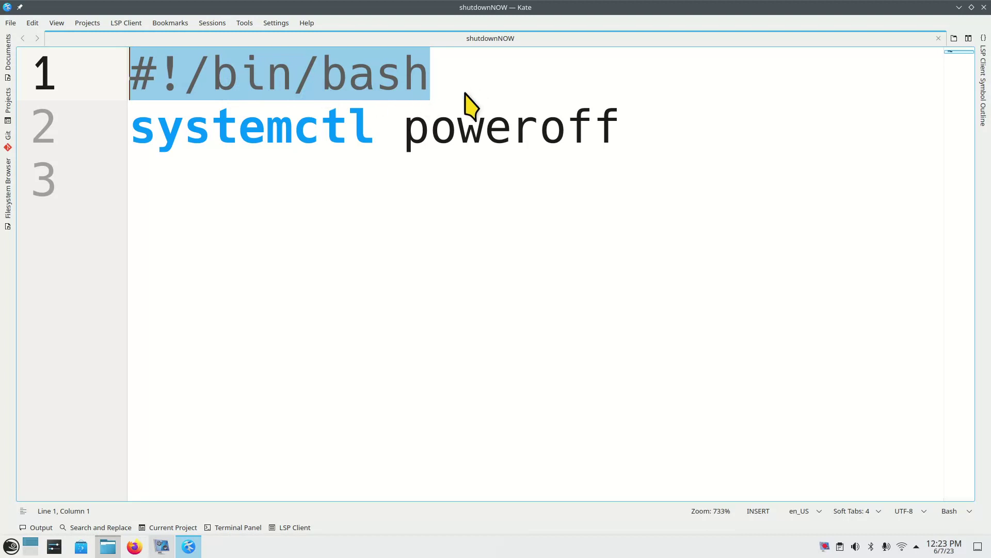
{"action": "left_click", "coordinate": [204, 186]}
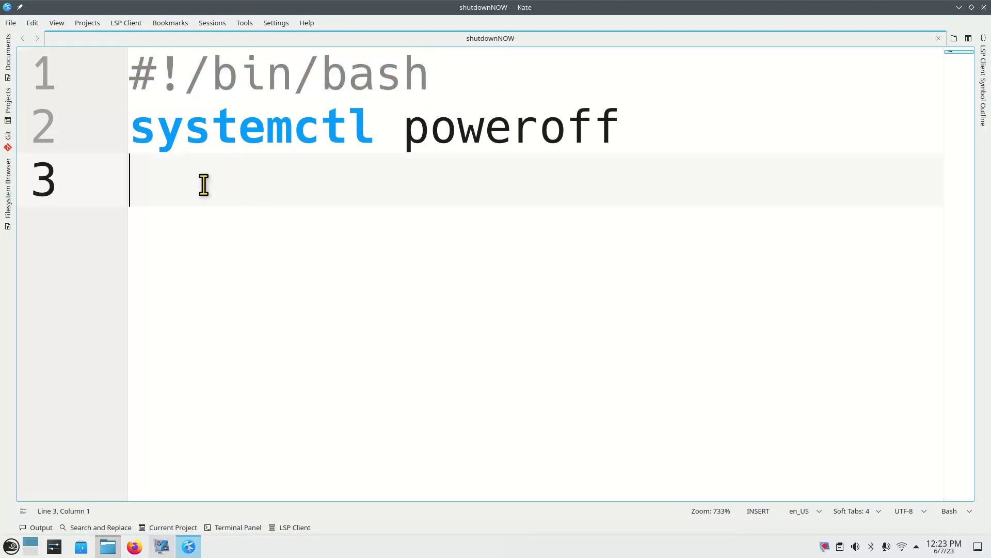
{"action": "left_click", "coordinate": [136, 133]}
{"action": "left_click_drag", "start_coordinate": [136, 134], "coordinate": [379, 138]}
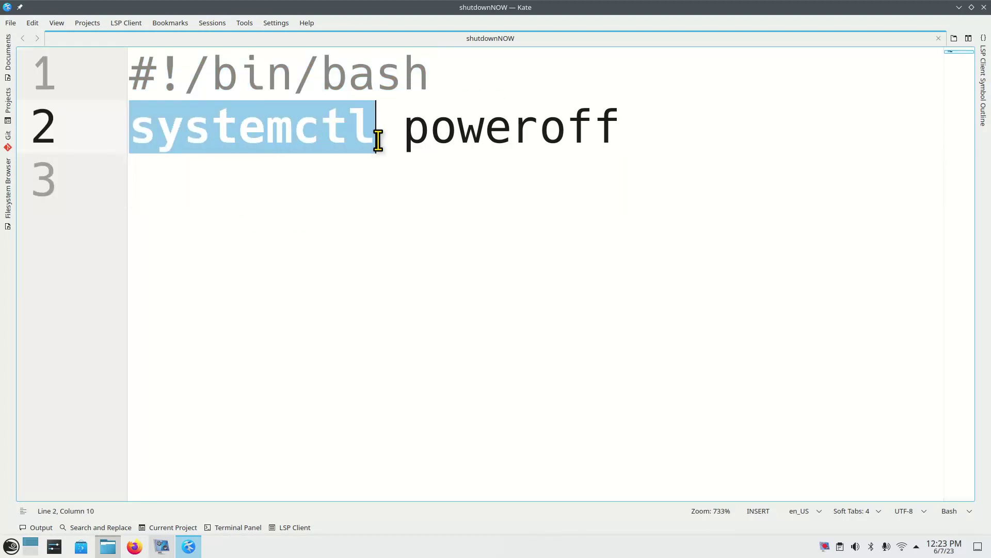
{"action": "left_click", "coordinate": [373, 172]}
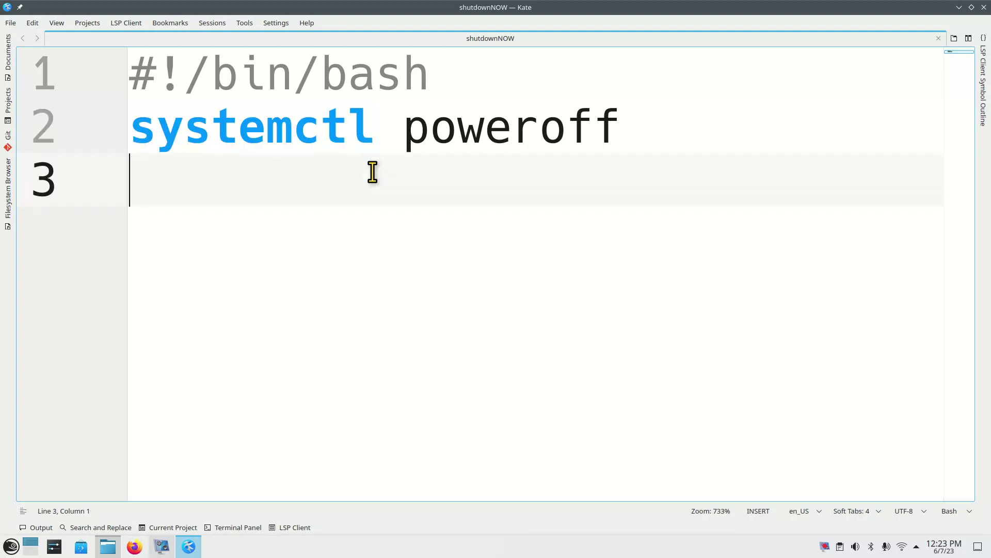
{"action": "left_click_drag", "start_coordinate": [403, 130], "coordinate": [629, 146]}
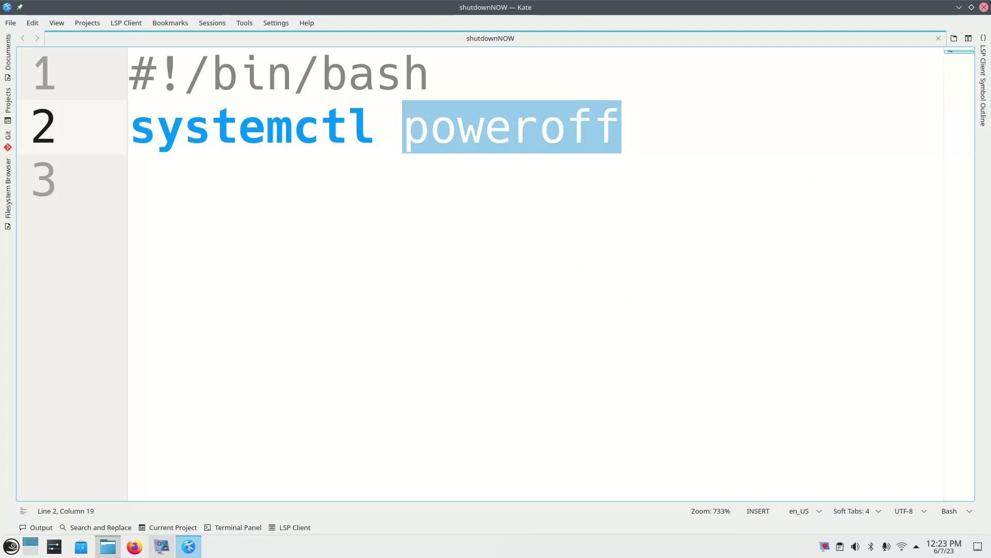
- Restore the Kate window from full size, reduce the text zoom to 311%, and close the editor
{"action": "left_click", "coordinate": [971, 8]}
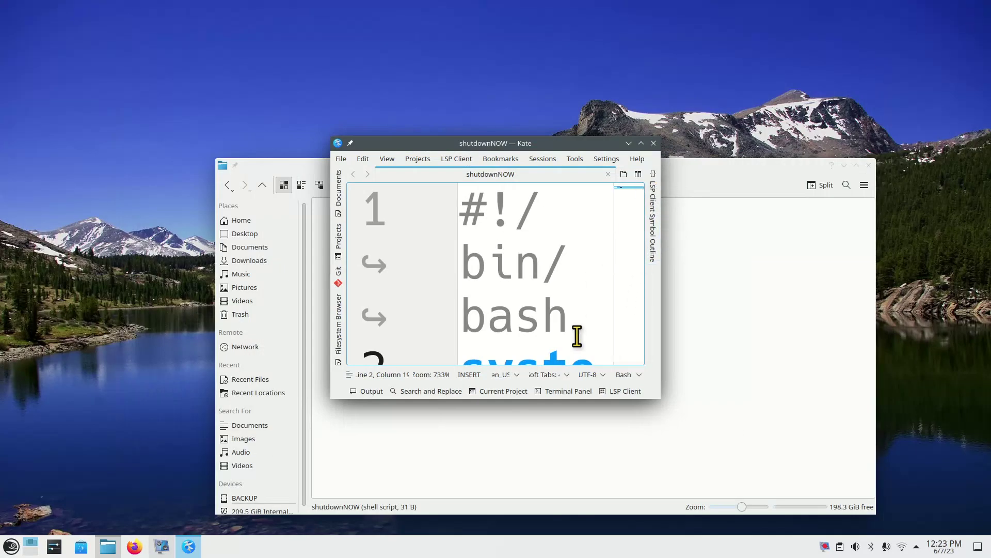
{"action": "scroll", "coordinate": [578, 336], "scroll_direction": "down", "scroll_amount": 2}
{"action": "scroll", "coordinate": [578, 337], "scroll_direction": "down", "scroll_amount": 8}
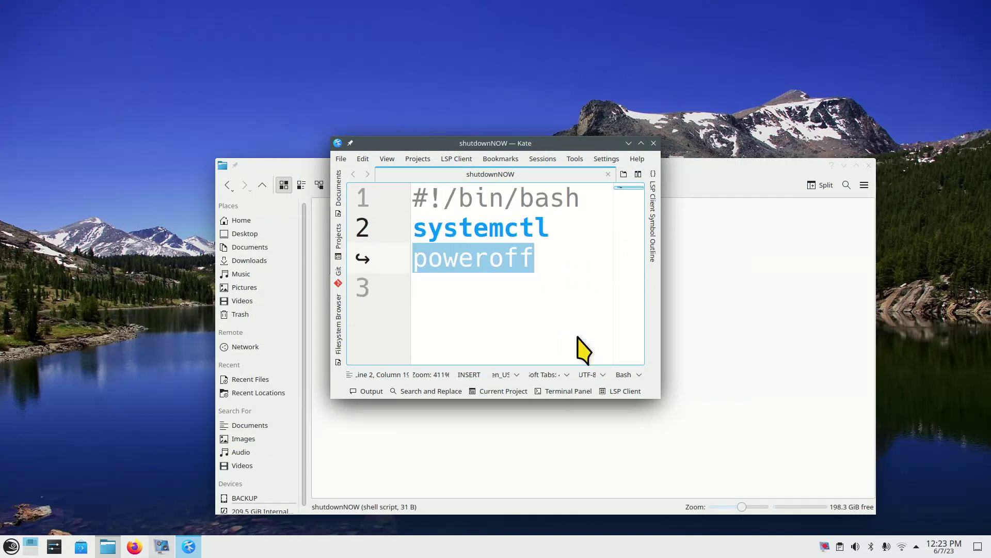
{"action": "scroll", "coordinate": [577, 336], "scroll_direction": "down", "scroll_amount": 5}
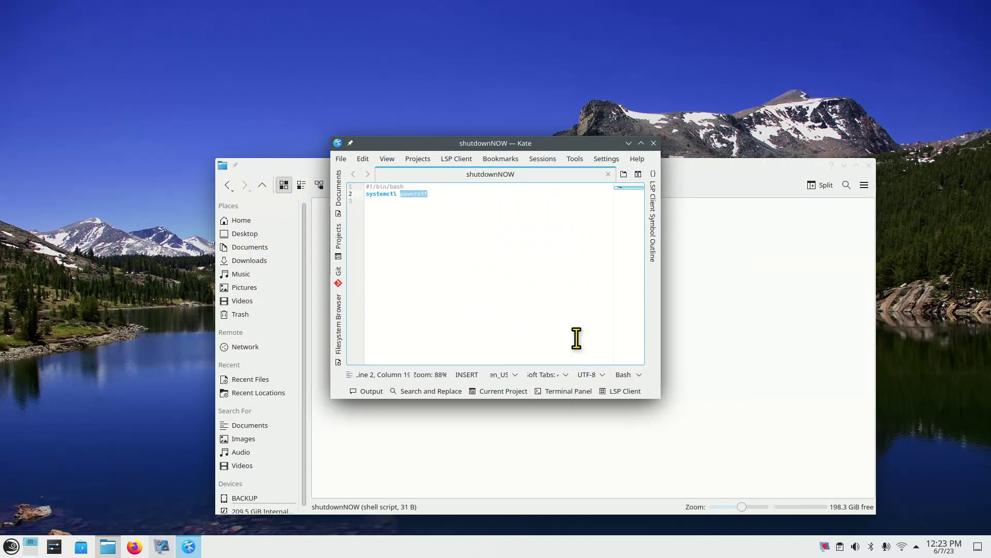
{"action": "scroll", "coordinate": [575, 332], "scroll_direction": "up", "scroll_amount": 6}
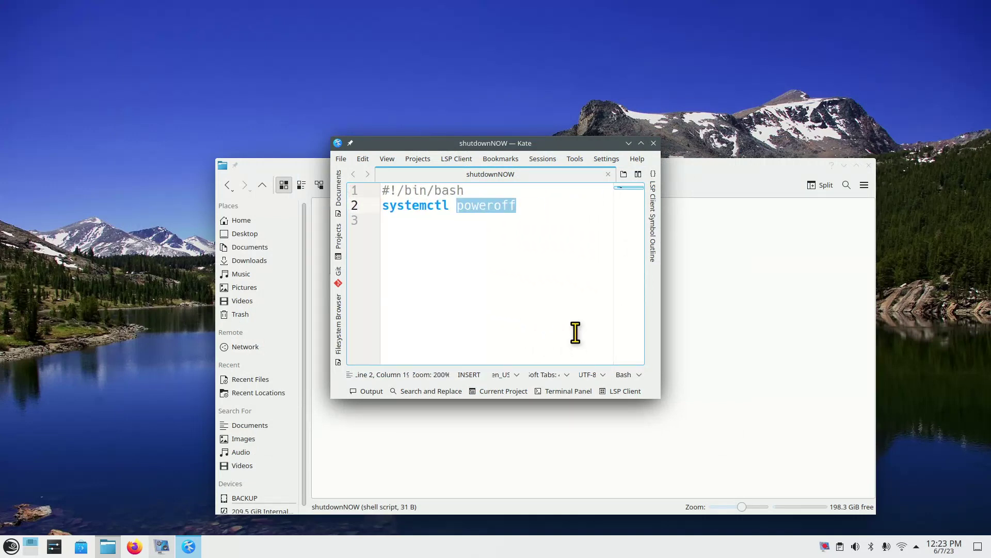
{"action": "scroll", "coordinate": [576, 333], "scroll_direction": "up", "scroll_amount": 3}
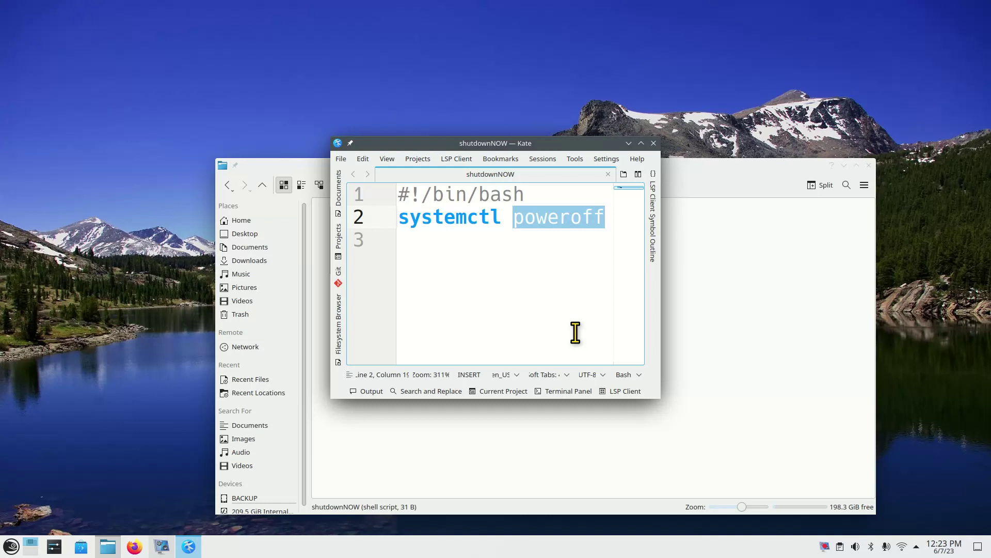
{"action": "left_click", "coordinate": [654, 143]}
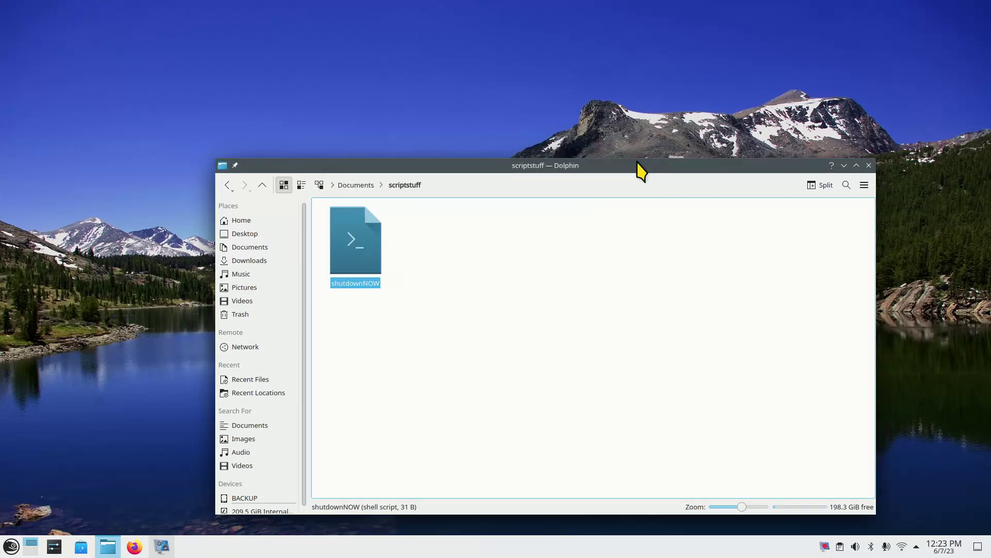
- Check the Is executable setting in the shutdownNOW file's permissions, and leave the properties without changes
{"action": "right_click", "coordinate": [354, 240]}
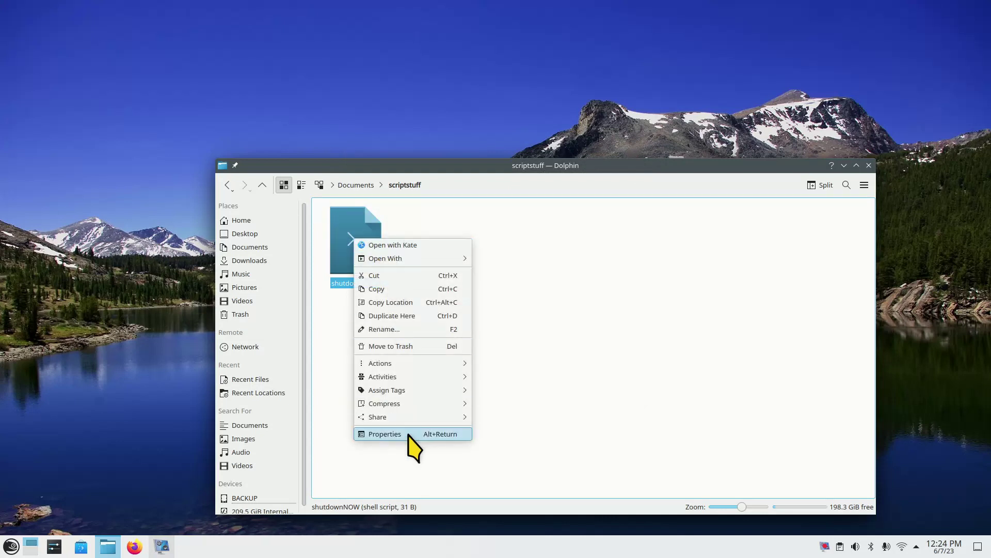
{"action": "left_click", "coordinate": [409, 435]}
{"action": "left_click", "coordinate": [504, 219]}
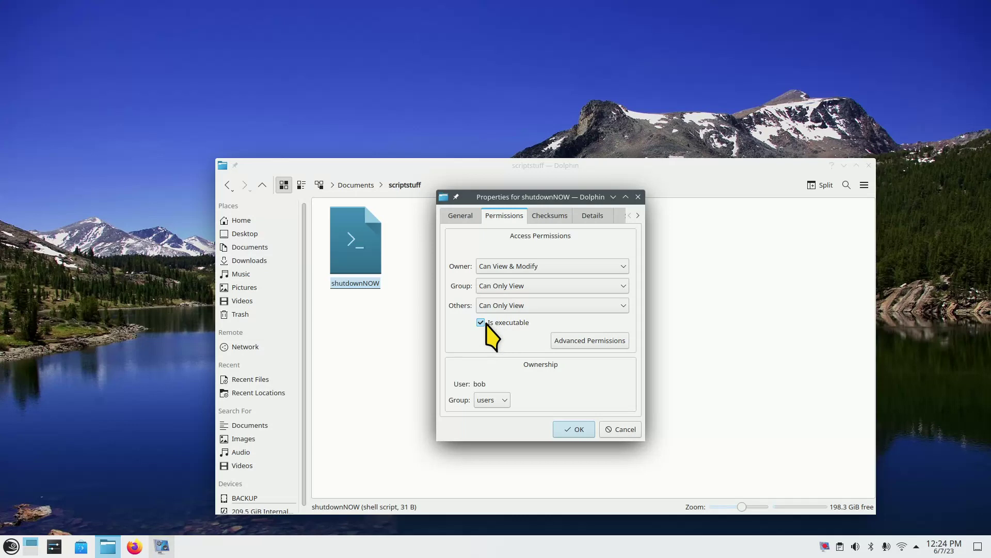
{"action": "left_click", "coordinate": [623, 429]}
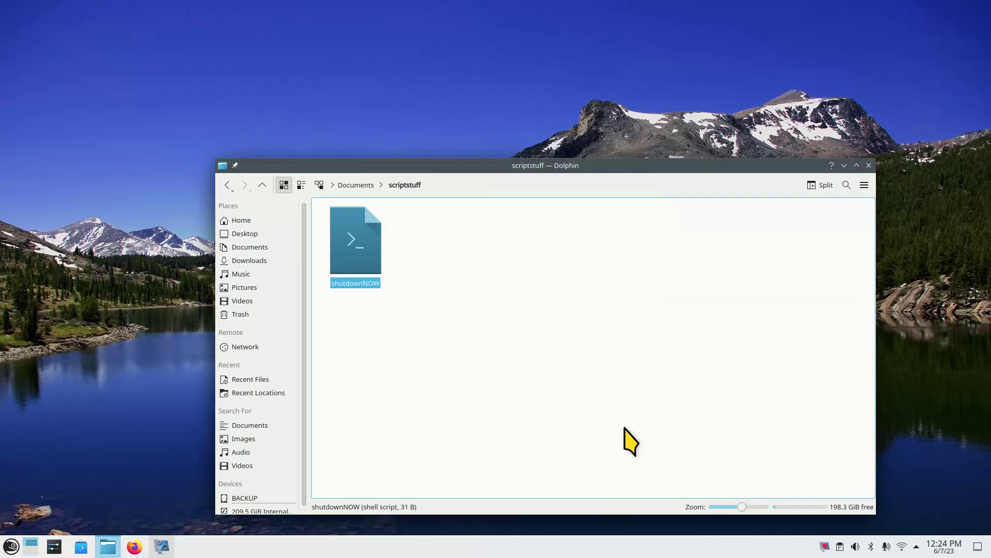
- Close Dolphin and move the ShutDown Now desktop icon up into the sky area of the wallpaper
{"action": "left_click", "coordinate": [869, 165]}
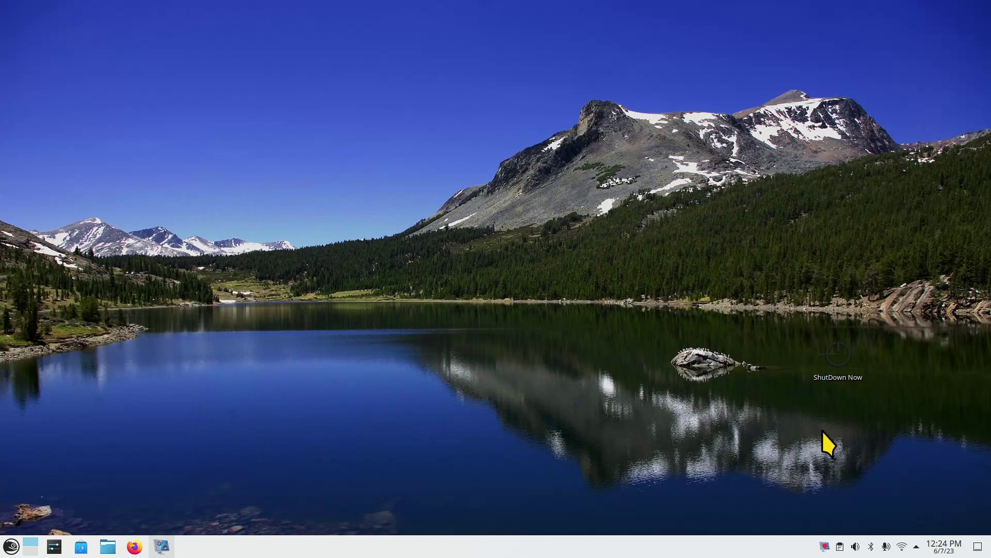
{"action": "left_click_drag", "start_coordinate": [836, 353], "coordinate": [491, 90]}
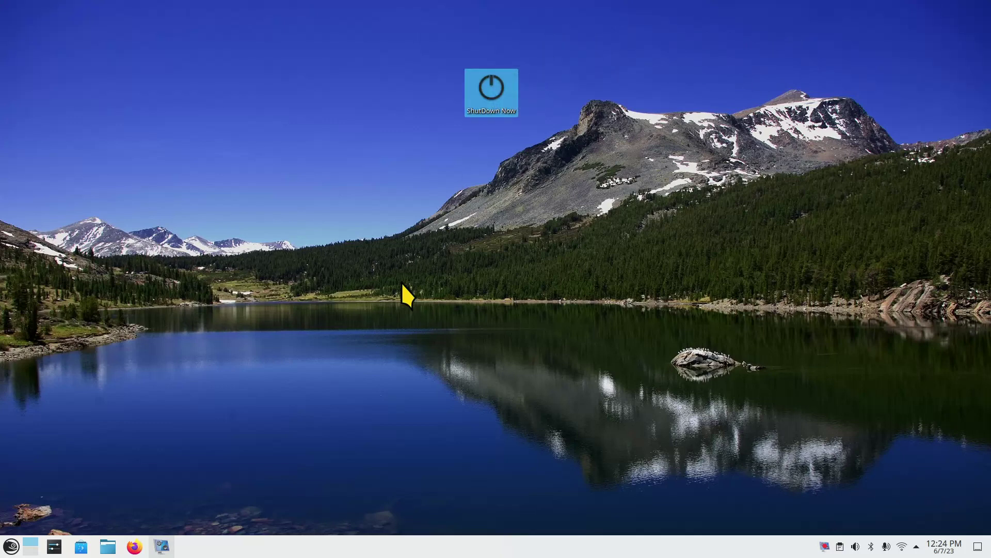
- Start a new Link to Location (URL) on the desktop and name it PowerDown NOW
{"action": "right_click", "coordinate": [261, 199]}
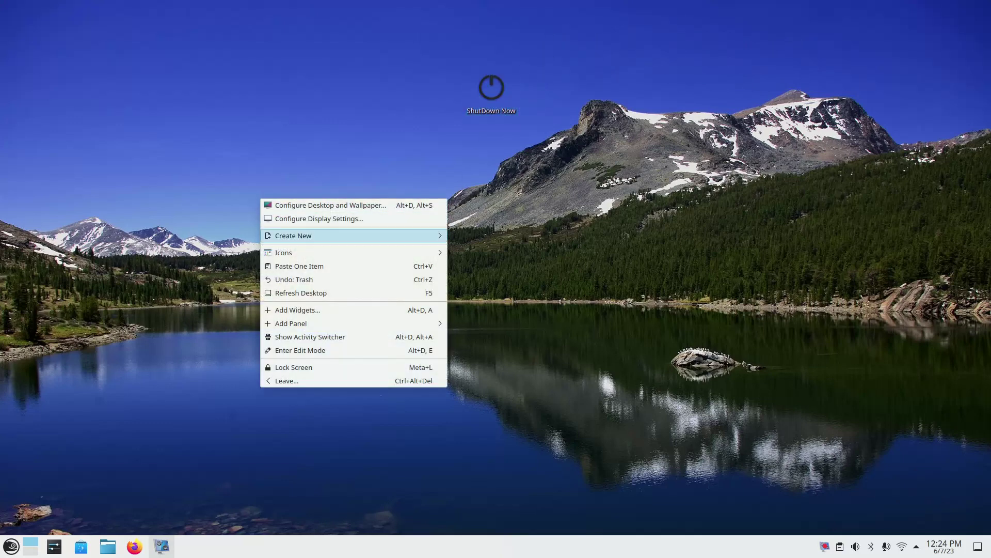
{"action": "mouse_move", "coordinate": [310, 236]}
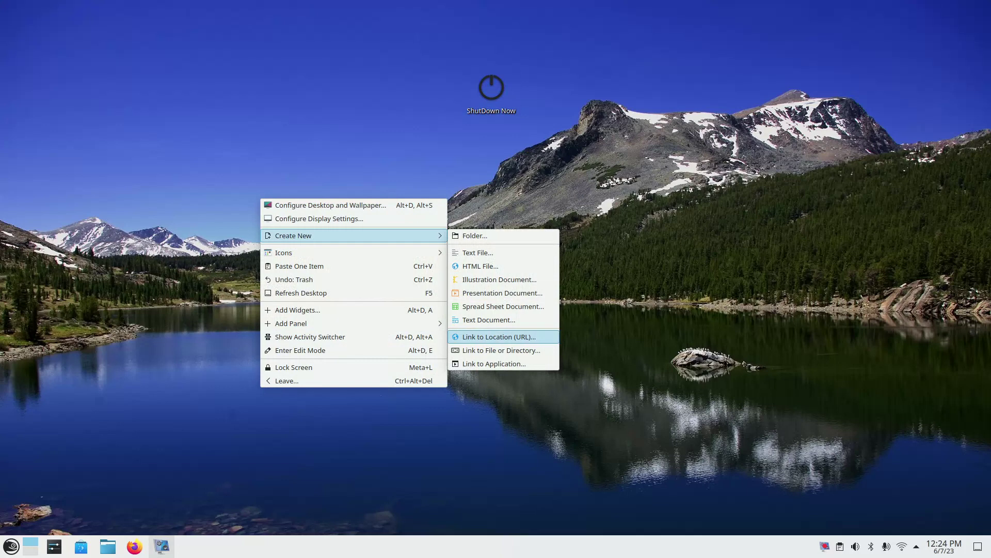
{"action": "left_click", "coordinate": [518, 337]}
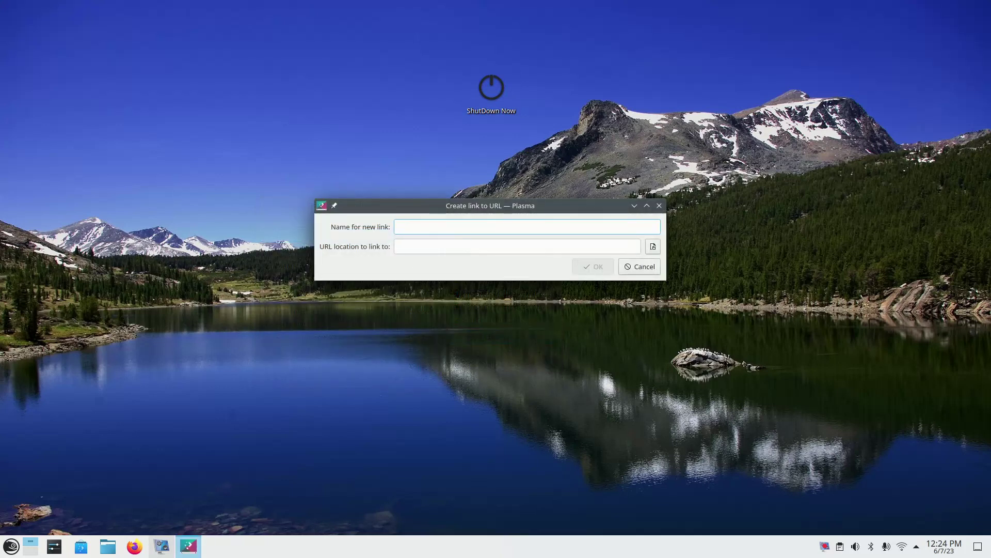
{"action": "left_click_drag", "start_coordinate": [445, 206], "coordinate": [428, 270]}
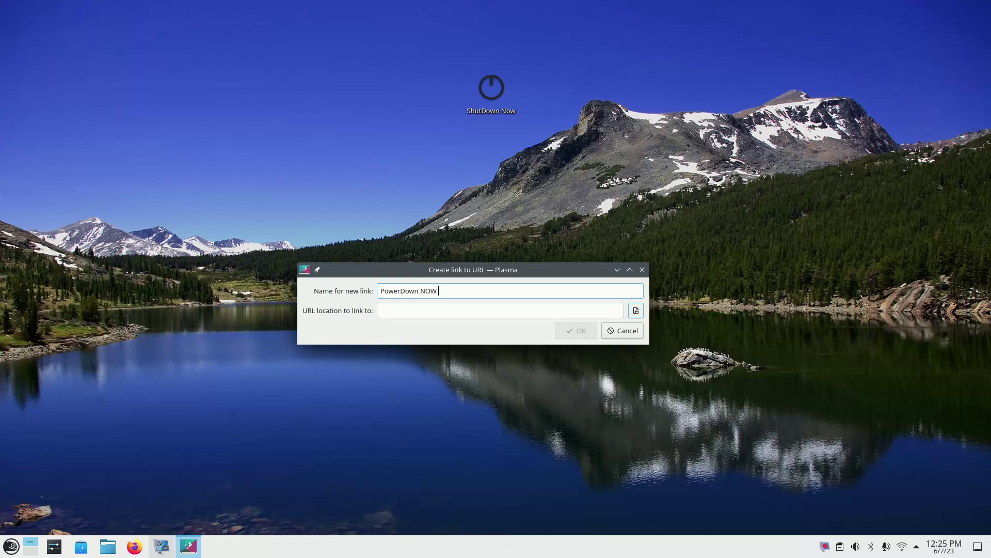
- Set the new link's target to the shutdownNOW file in Documents/scriptstuff
{"action": "left_click", "coordinate": [637, 311]}
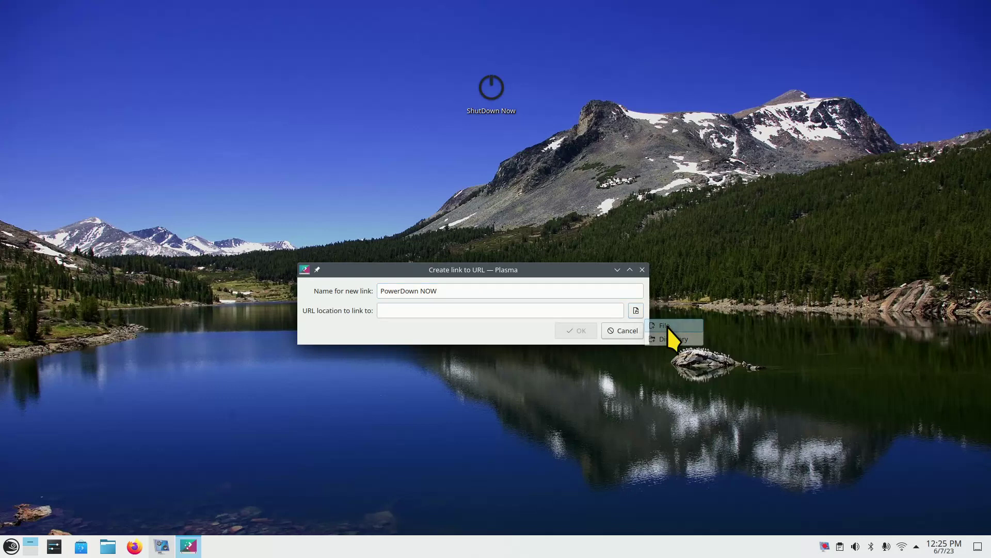
{"action": "left_click", "coordinate": [665, 325]}
{"action": "left_click", "coordinate": [273, 146]}
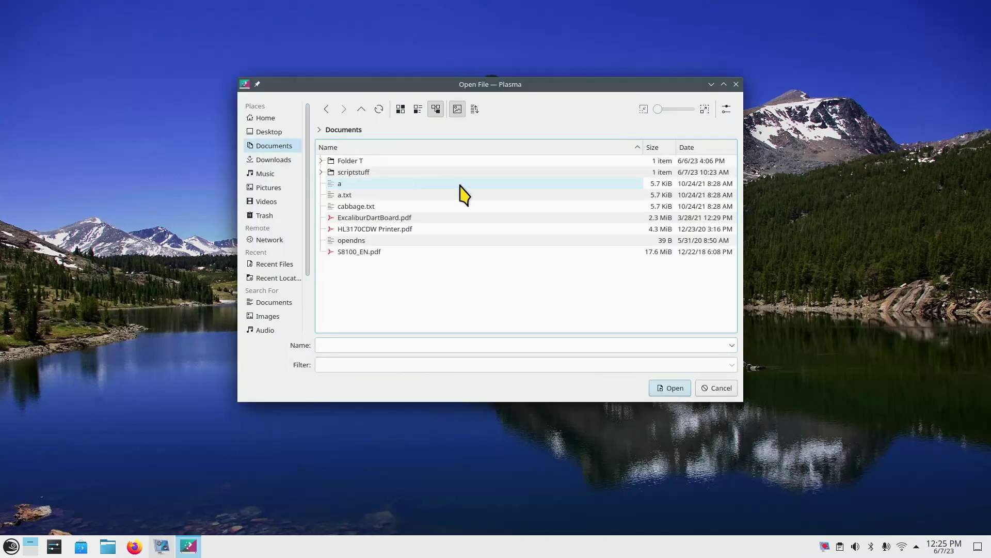
{"action": "left_click", "coordinate": [321, 173]}
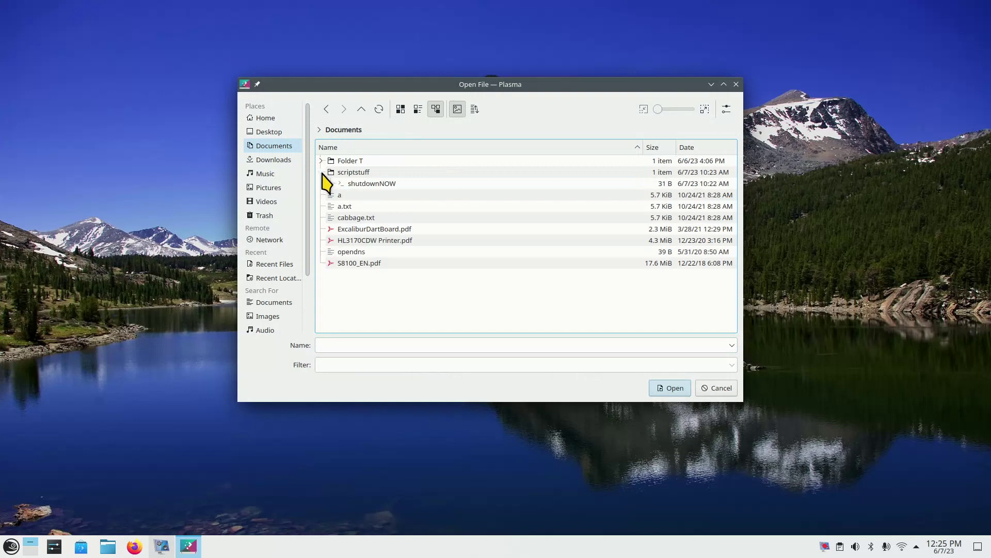
{"action": "left_click", "coordinate": [400, 183]}
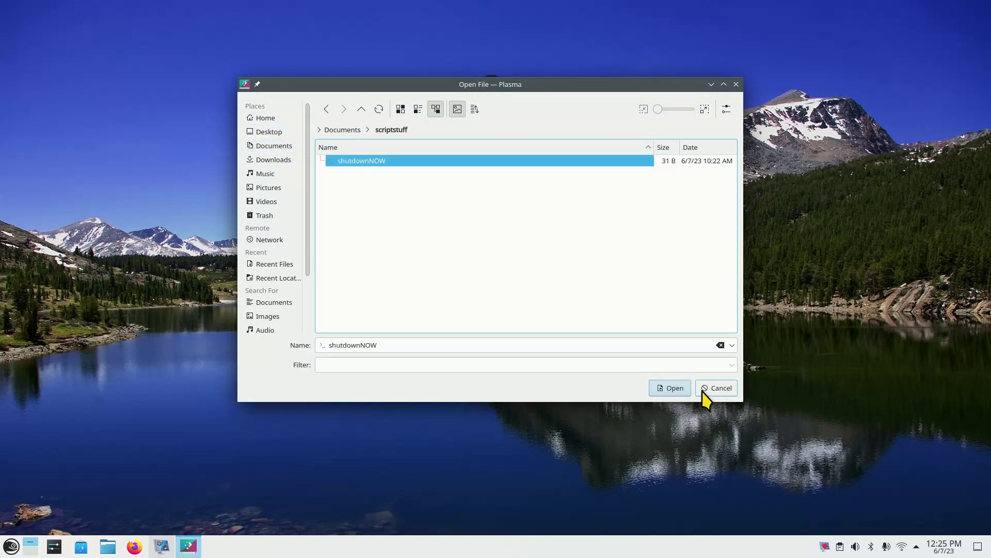
{"action": "left_click", "coordinate": [673, 390]}
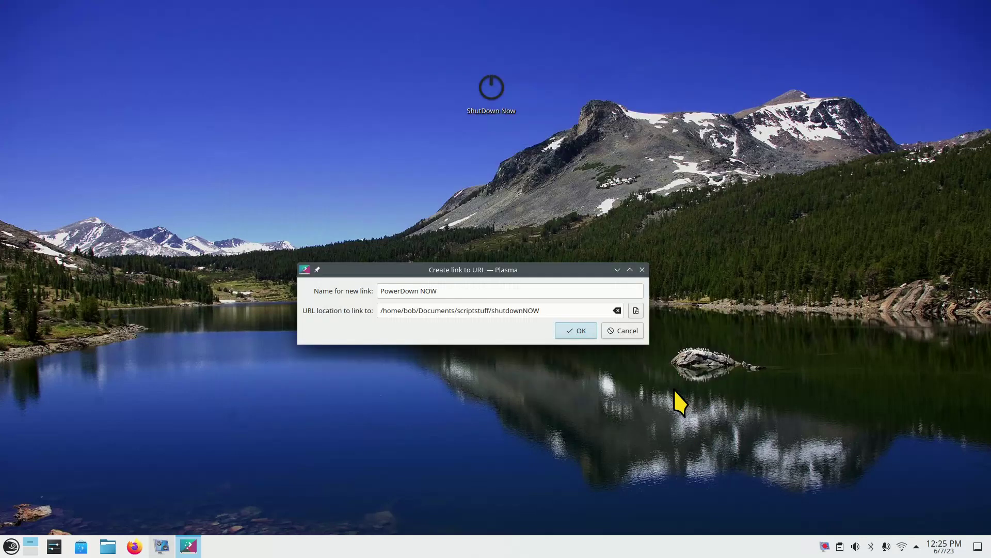
- Create the PowerDown NOW link and move its desktop icon into the sky area, below and left of ShutDown Now
{"action": "left_click", "coordinate": [574, 332]}
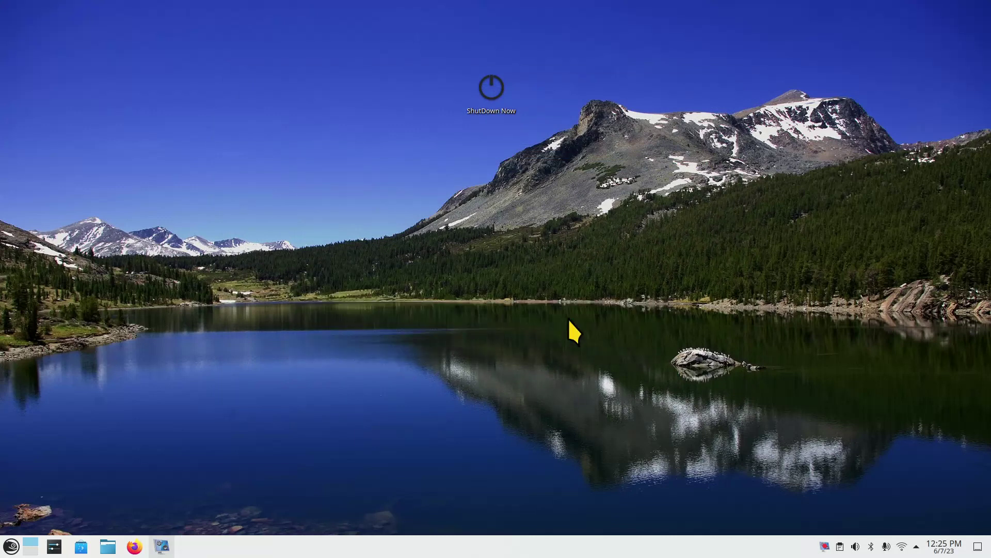
{"action": "left_click_drag", "start_coordinate": [273, 224], "coordinate": [389, 157]}
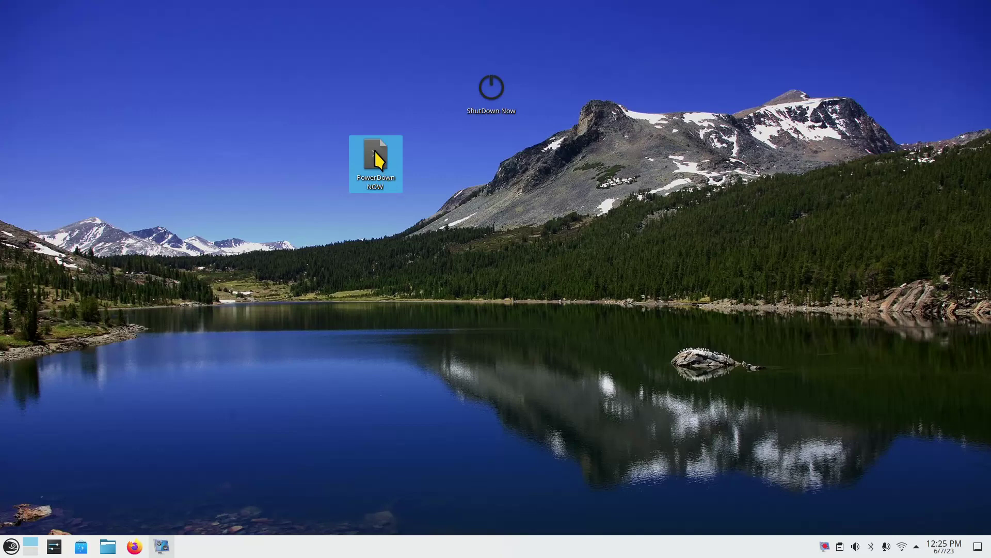
- Change the PowerDown NOW link's icon to system-shutdown, searching all icon categories for "shutdown", and save its properties
{"action": "right_click", "coordinate": [374, 151]}
{"action": "left_click", "coordinate": [415, 345]}
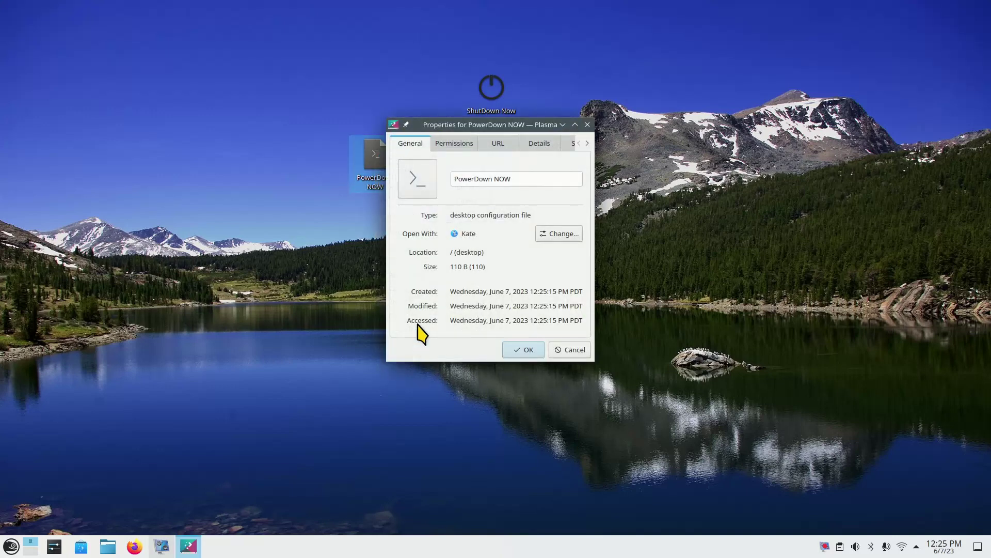
{"action": "left_click", "coordinate": [417, 179]}
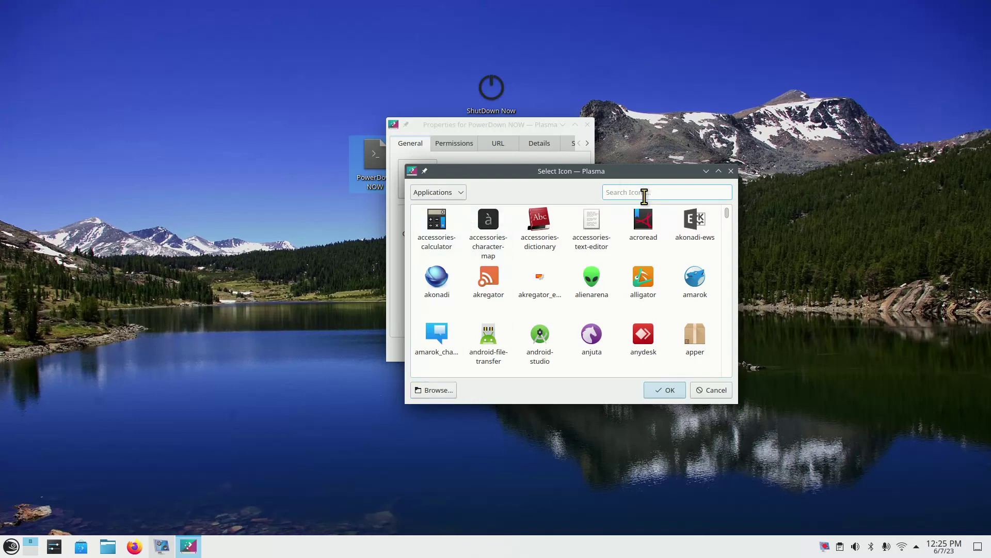
{"action": "type", "text": "shutdown"}
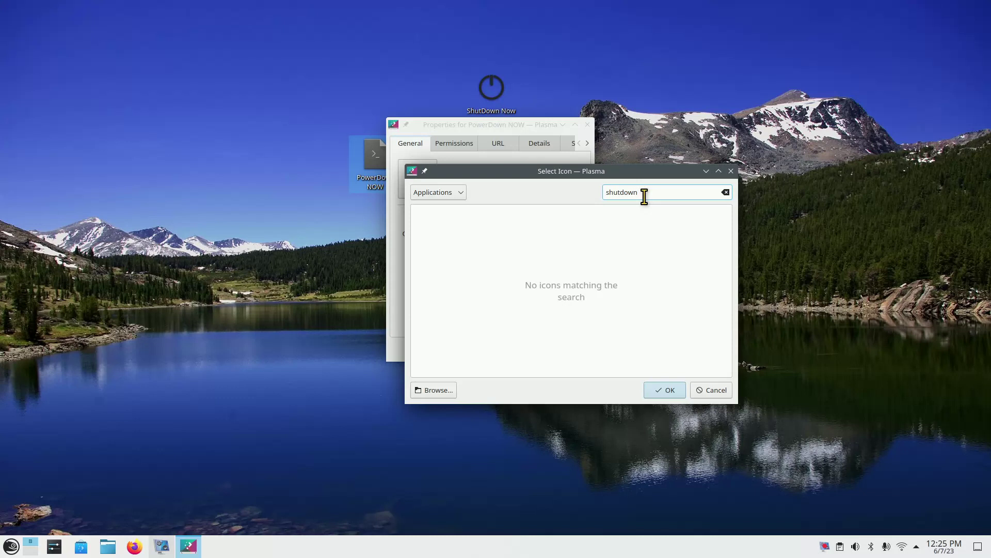
{"action": "left_click", "coordinate": [443, 195]}
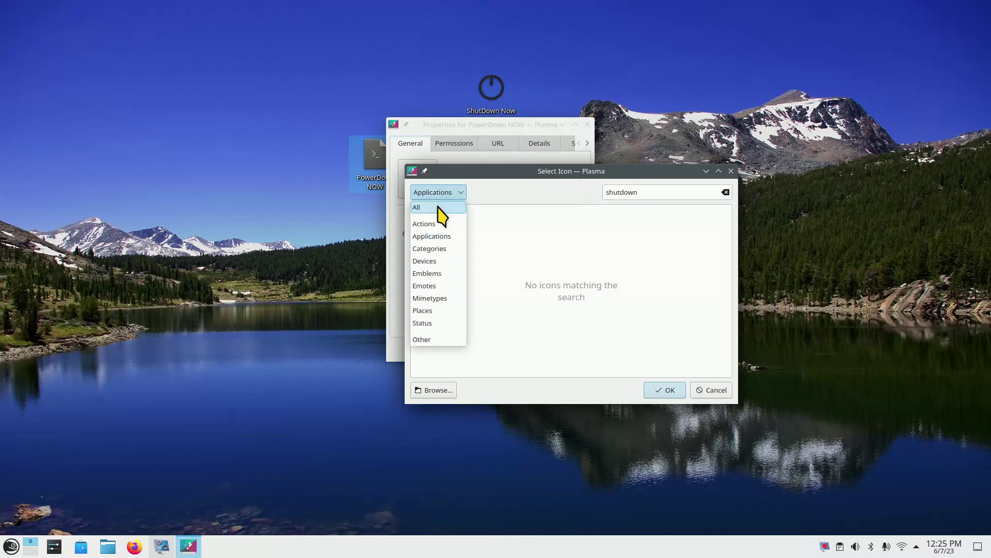
{"action": "left_click", "coordinate": [439, 206]}
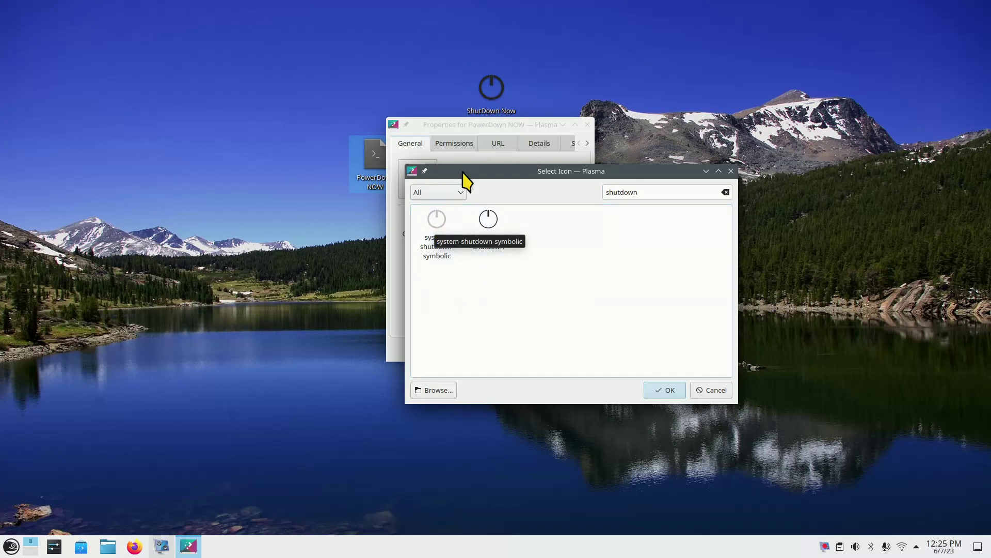
{"action": "left_click", "coordinate": [489, 221]}
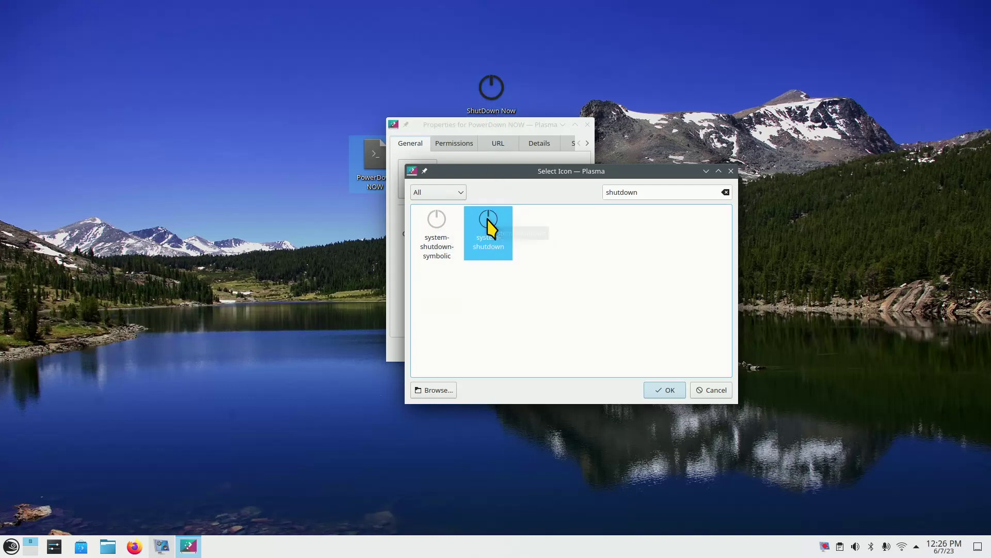
{"action": "left_click", "coordinate": [666, 391]}
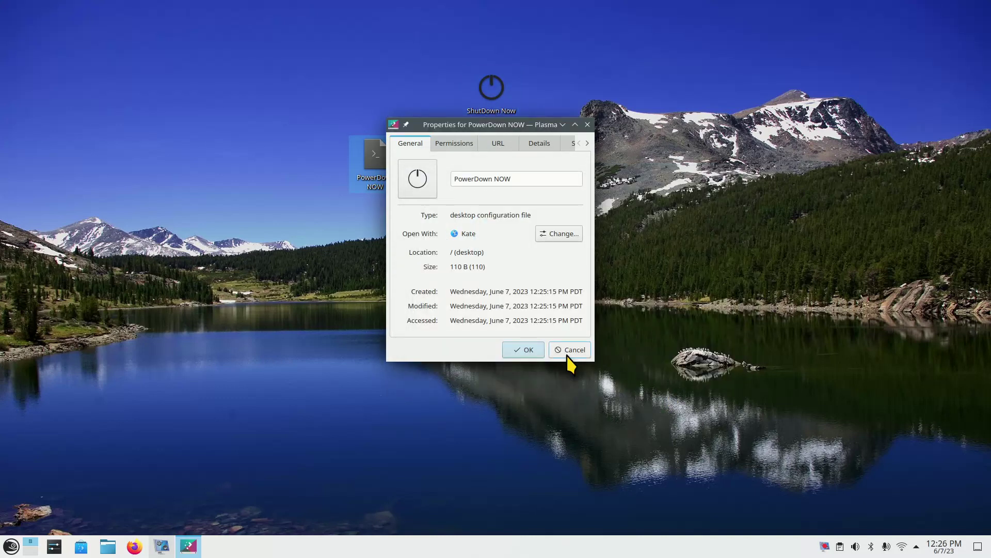
{"action": "left_click", "coordinate": [524, 350]}
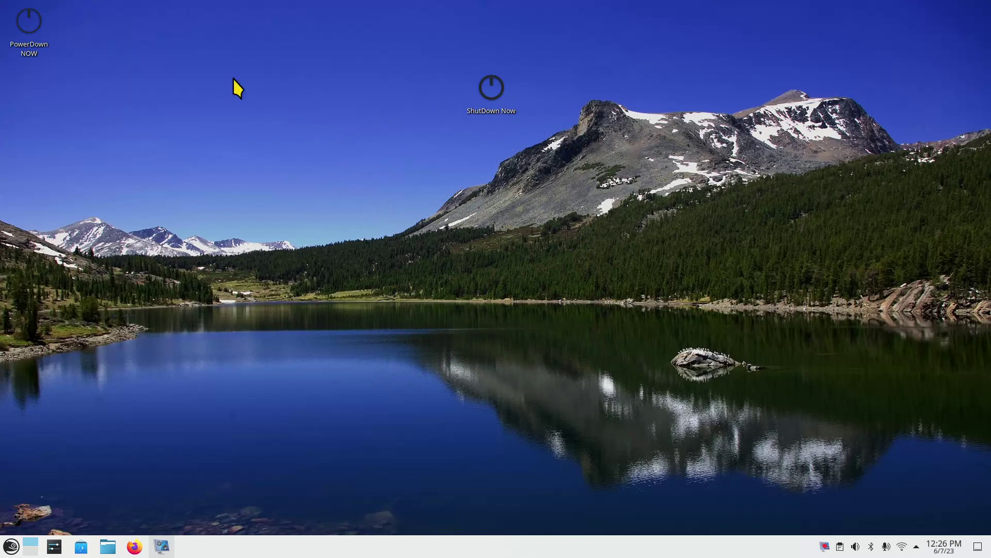
- Move the PowerDown NOW icon level with the ShutDown Now icon, leaving one empty icon space between them
{"action": "left_click_drag", "start_coordinate": [32, 27], "coordinate": [435, 137]}
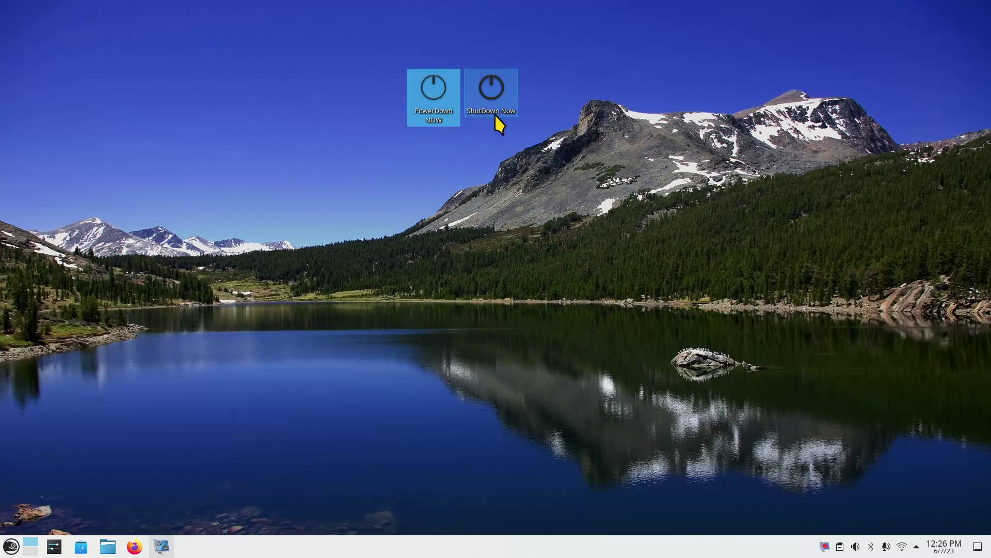
{"action": "left_click", "coordinate": [392, 189]}
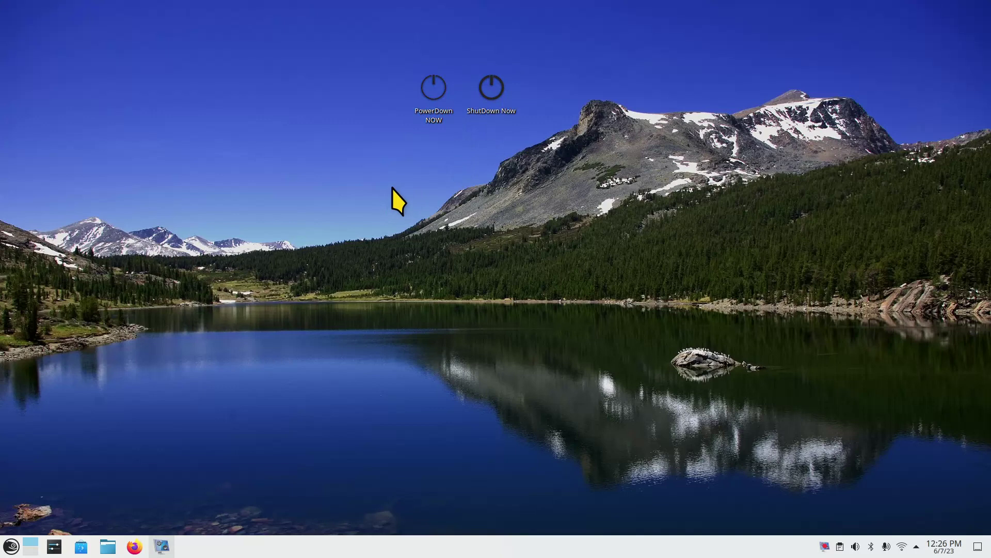
{"action": "left_click_drag", "start_coordinate": [445, 103], "coordinate": [378, 101]}
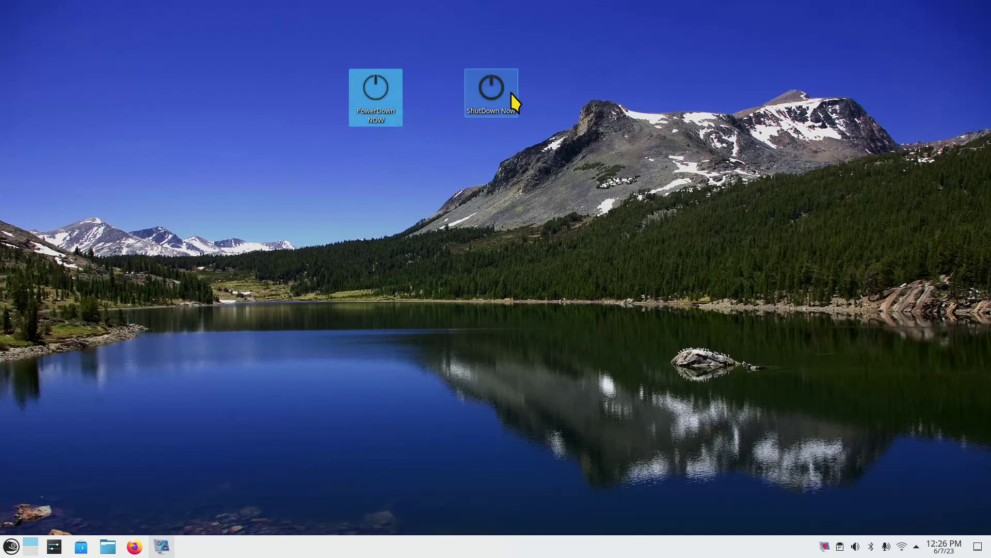
- Check the URL target in the PowerDown NOW link's properties, and leave them without changes
{"action": "right_click", "coordinate": [372, 88]}
{"action": "left_click", "coordinate": [429, 284]}
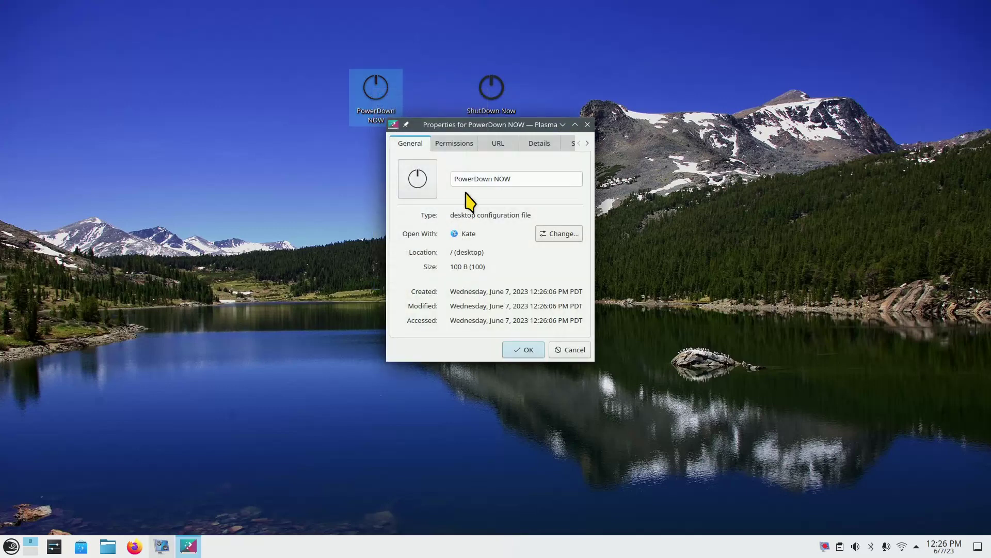
{"action": "left_click", "coordinate": [499, 145]}
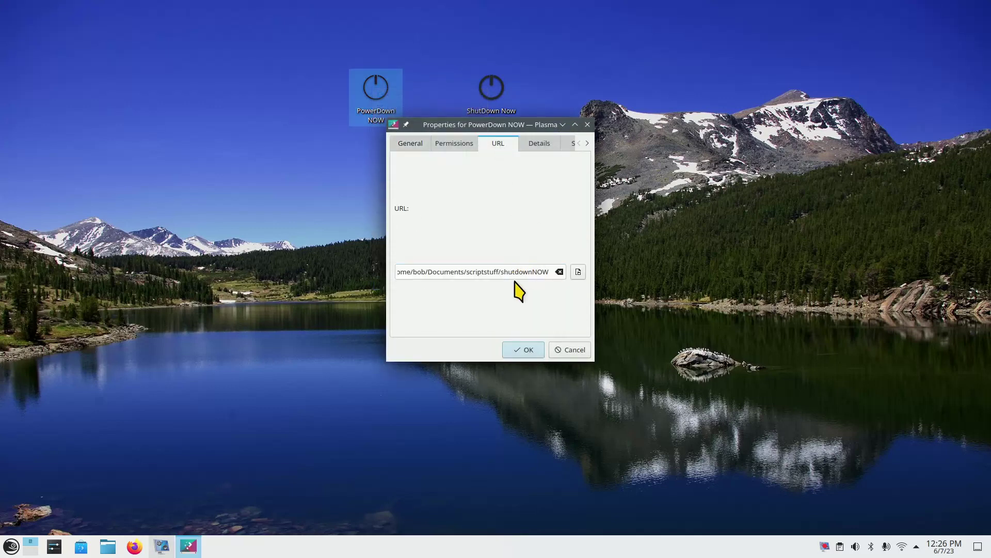
{"action": "left_click", "coordinate": [572, 351]}
- Check the URL target in the ShutDown Now link's properties for comparison, and leave them without changes
{"action": "right_click", "coordinate": [490, 90]}
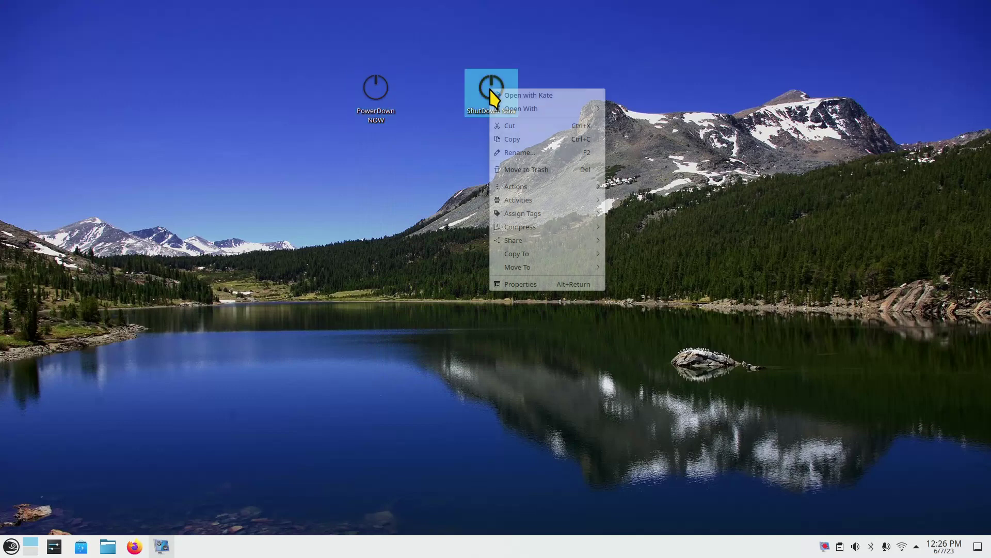
{"action": "left_click", "coordinate": [568, 285]}
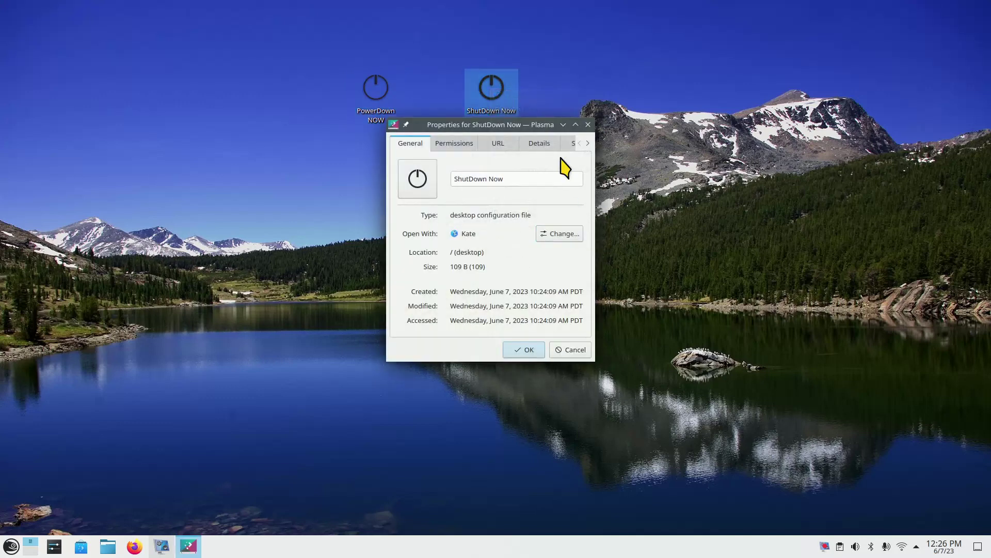
{"action": "left_click", "coordinate": [505, 149]}
{"action": "left_click", "coordinate": [571, 350]}
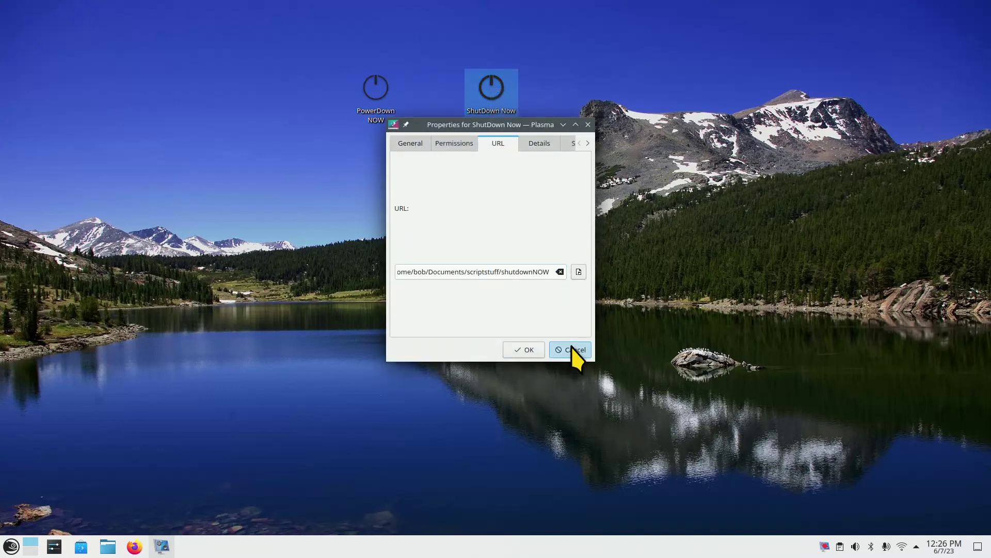